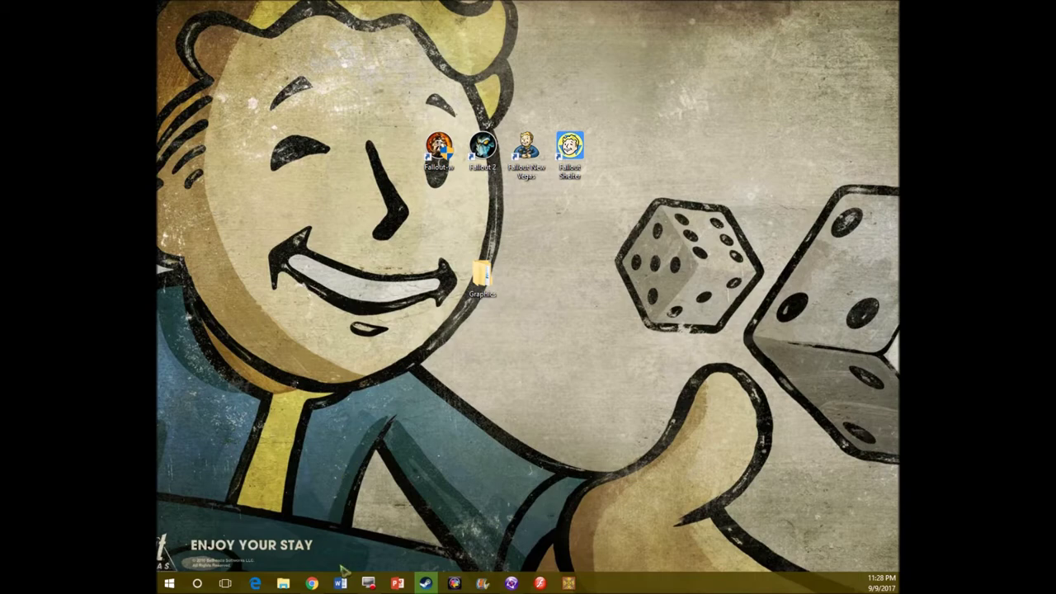
Bring up the Chrome window showing OpenGameArt's Isometric Tiles collection page.
{"action": "mouse_move", "coordinate": [312, 581]}
{"action": "left_click", "coordinate": [312, 583]}
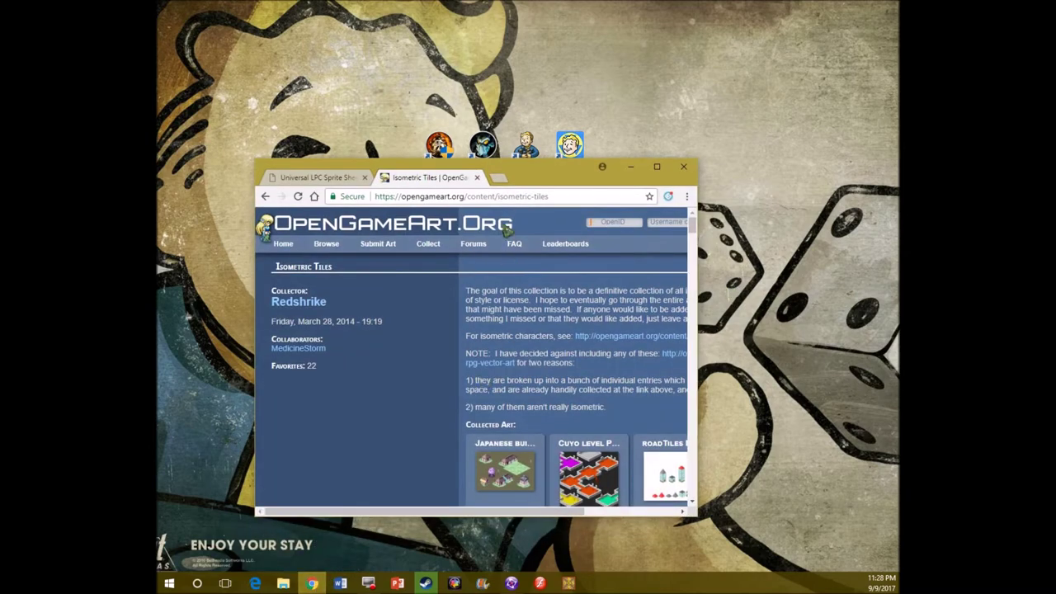
Maximize Chrome and browse the Isometric Tiles thumbnails down to Pixel city, Merchant tent and Housing.
{"action": "left_click", "coordinate": [657, 168]}
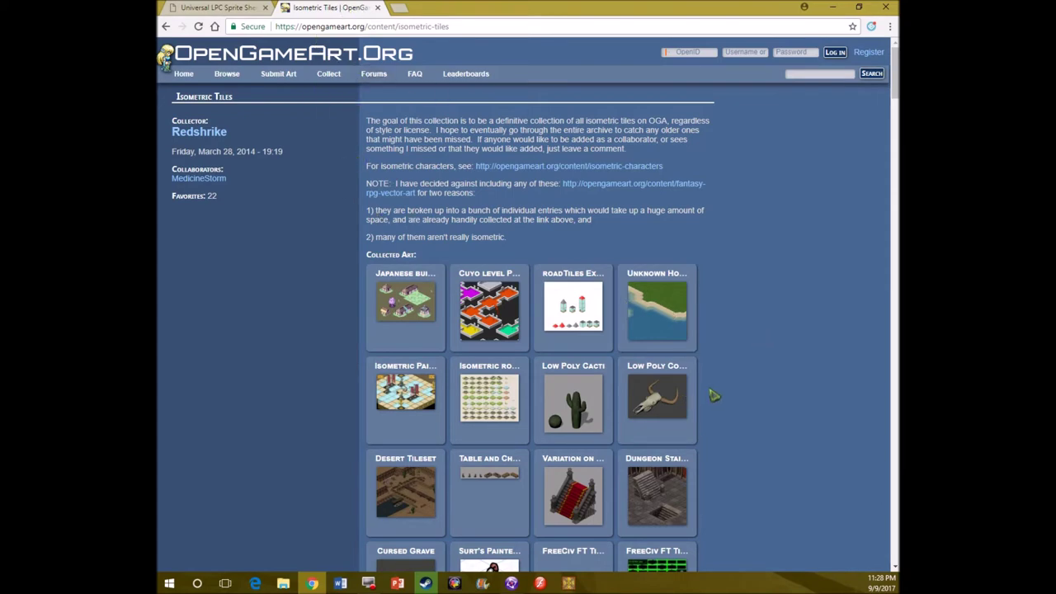
{"action": "scroll", "coordinate": [708, 386], "scroll_direction": "down", "scroll_amount": 3}
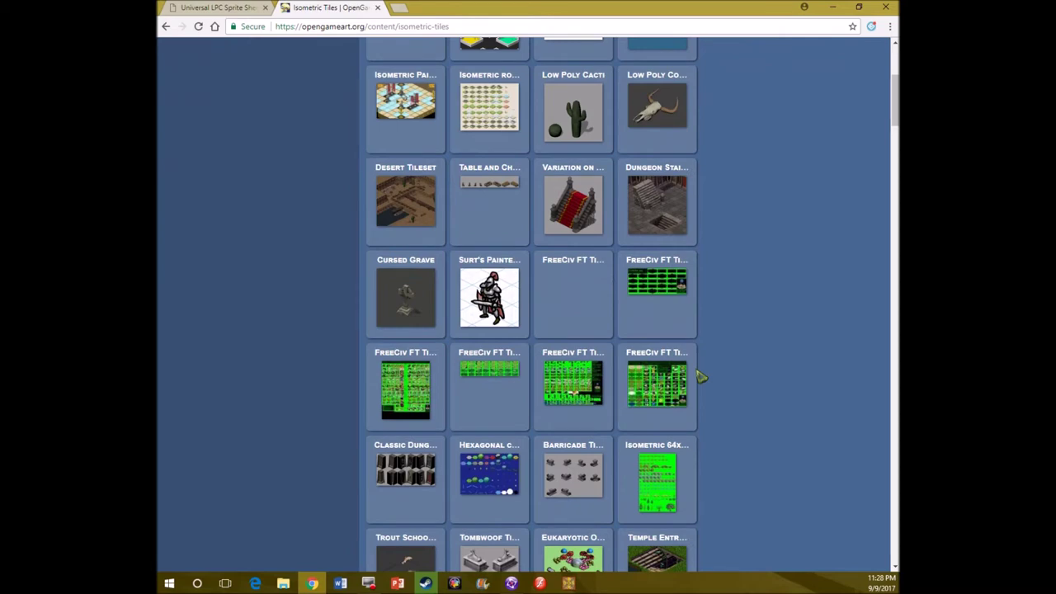
{"action": "scroll", "coordinate": [700, 376], "scroll_direction": "down", "scroll_amount": 3}
{"action": "scroll", "coordinate": [725, 384], "scroll_direction": "up", "scroll_amount": 4}
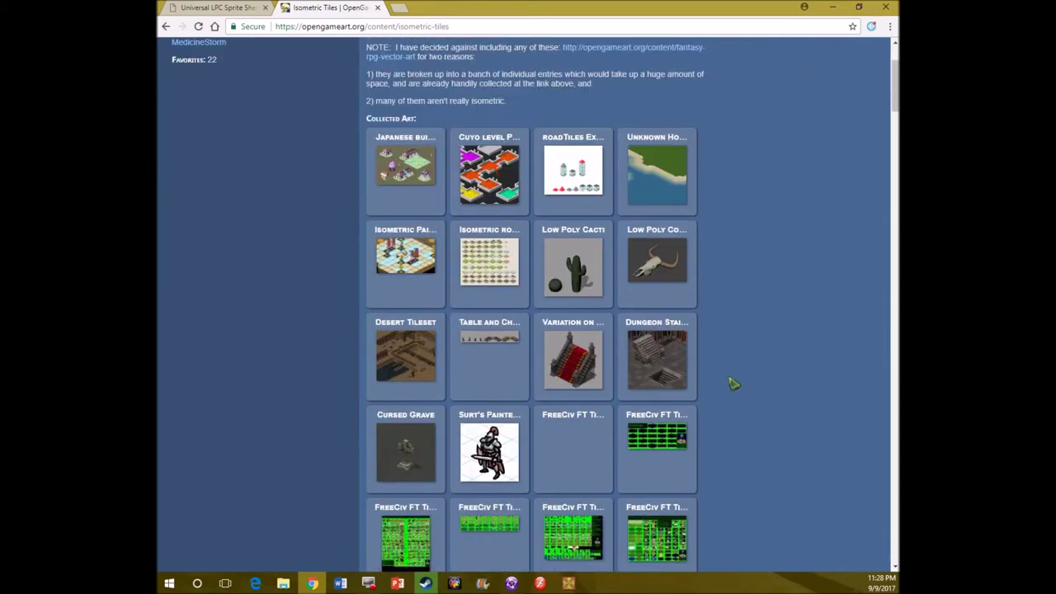
{"action": "scroll", "coordinate": [733, 383], "scroll_direction": "up", "scroll_amount": 1}
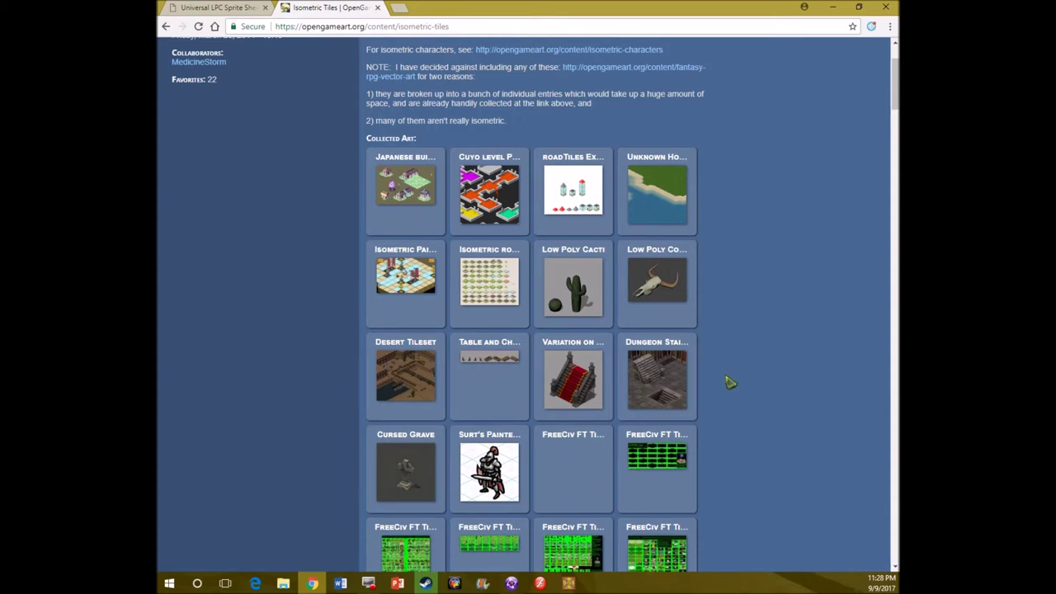
{"action": "scroll", "coordinate": [729, 382], "scroll_direction": "down", "scroll_amount": 2}
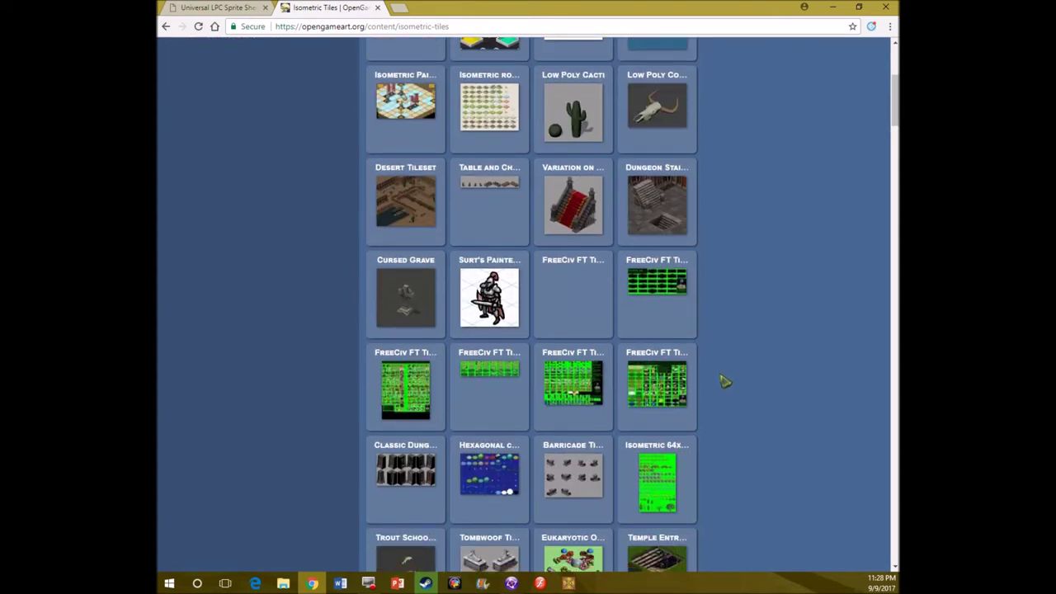
{"action": "scroll", "coordinate": [713, 382], "scroll_direction": "up", "scroll_amount": 1}
{"action": "scroll", "coordinate": [771, 372], "scroll_direction": "down", "scroll_amount": 3}
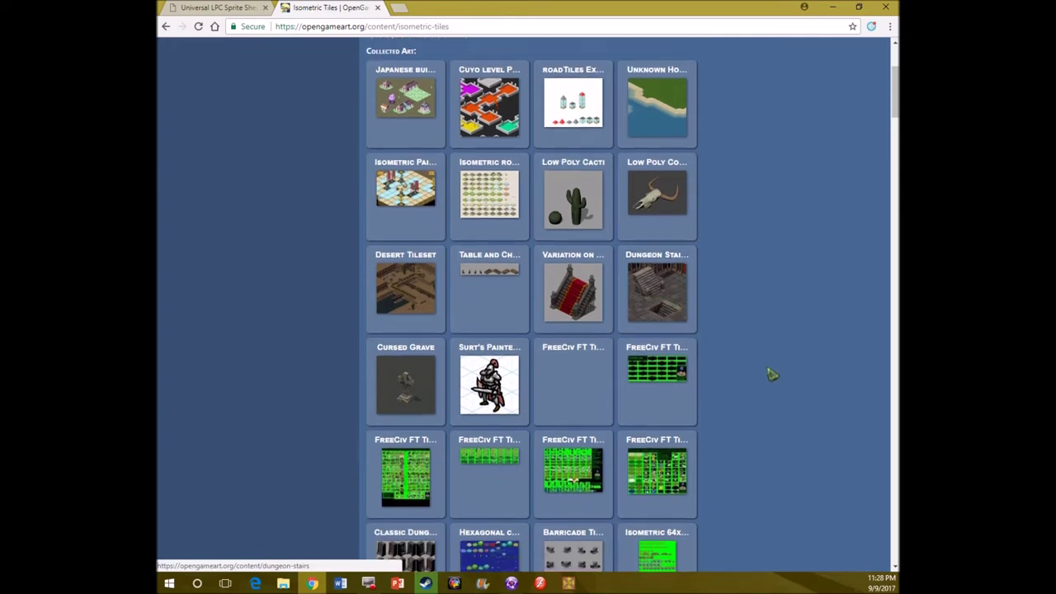
{"action": "scroll", "coordinate": [772, 376], "scroll_direction": "down", "scroll_amount": 2}
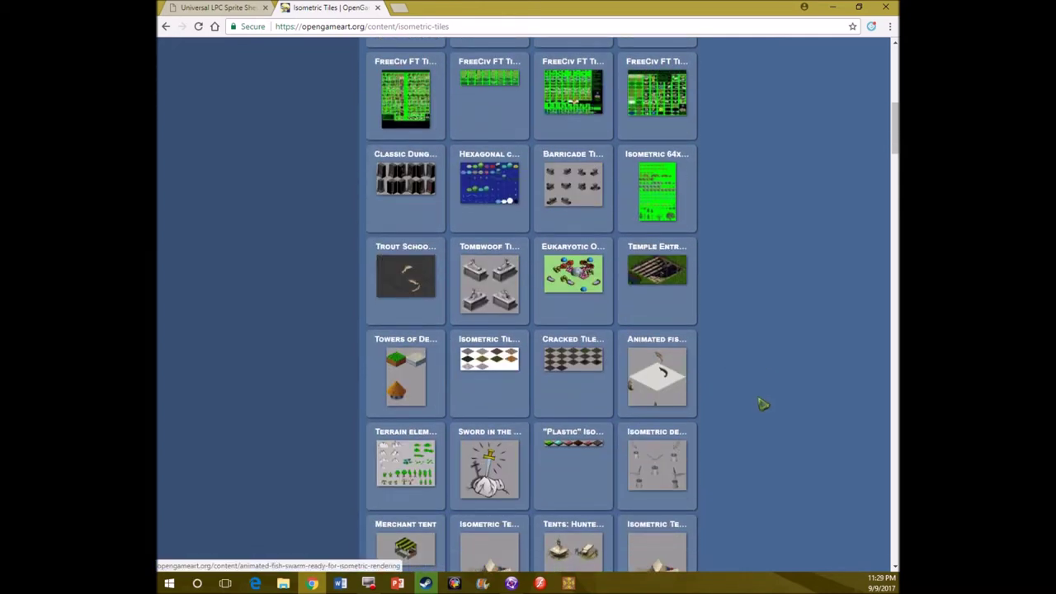
{"action": "scroll", "coordinate": [761, 402], "scroll_direction": "down", "scroll_amount": 1}
{"action": "scroll", "coordinate": [762, 404], "scroll_direction": "down", "scroll_amount": 1}
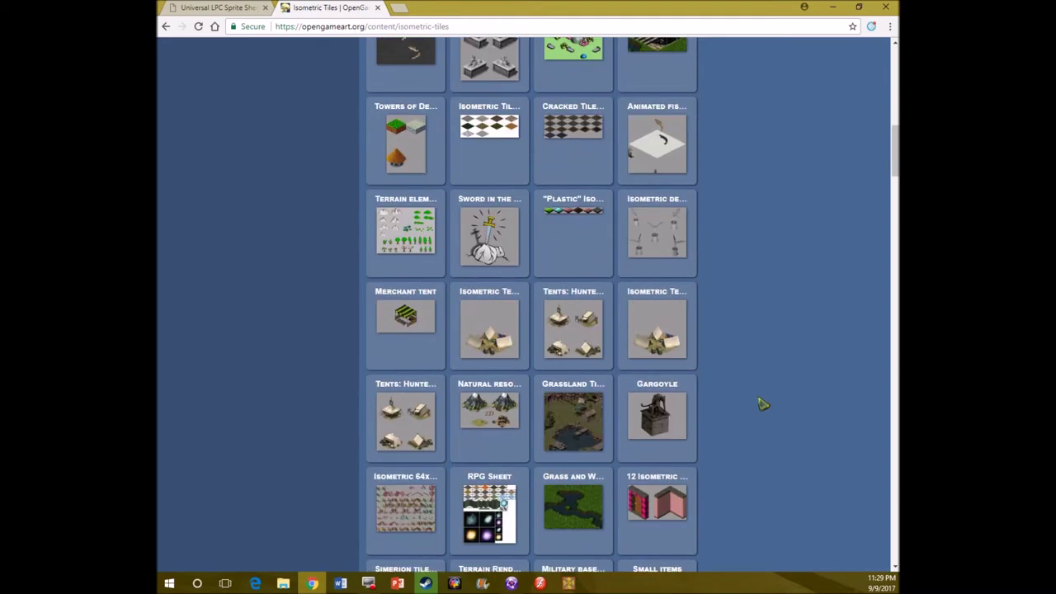
{"action": "scroll", "coordinate": [762, 404], "scroll_direction": "down", "scroll_amount": 2}
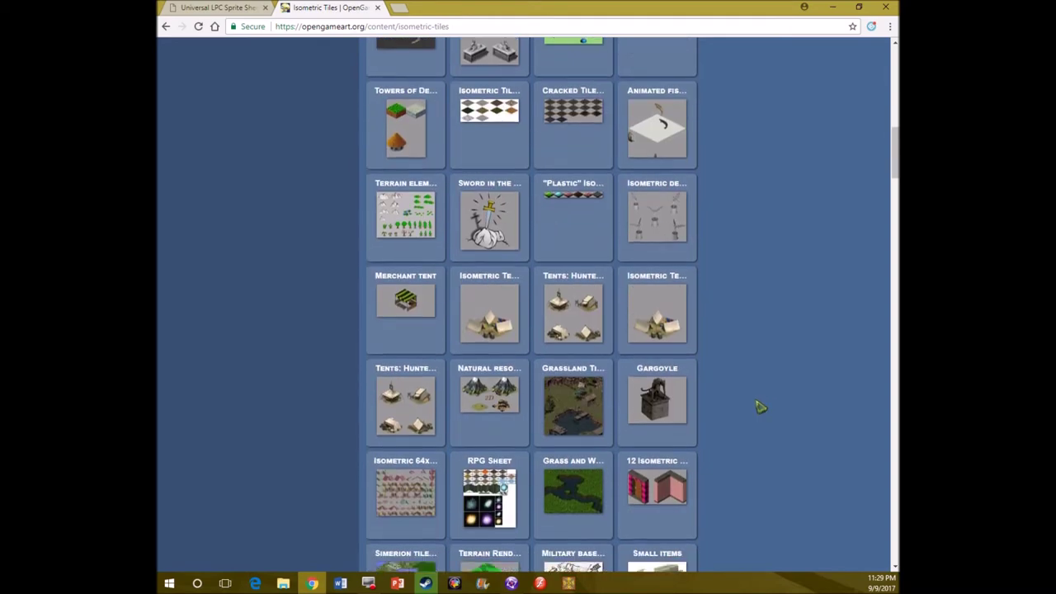
{"action": "scroll", "coordinate": [761, 406], "scroll_direction": "up", "scroll_amount": 1}
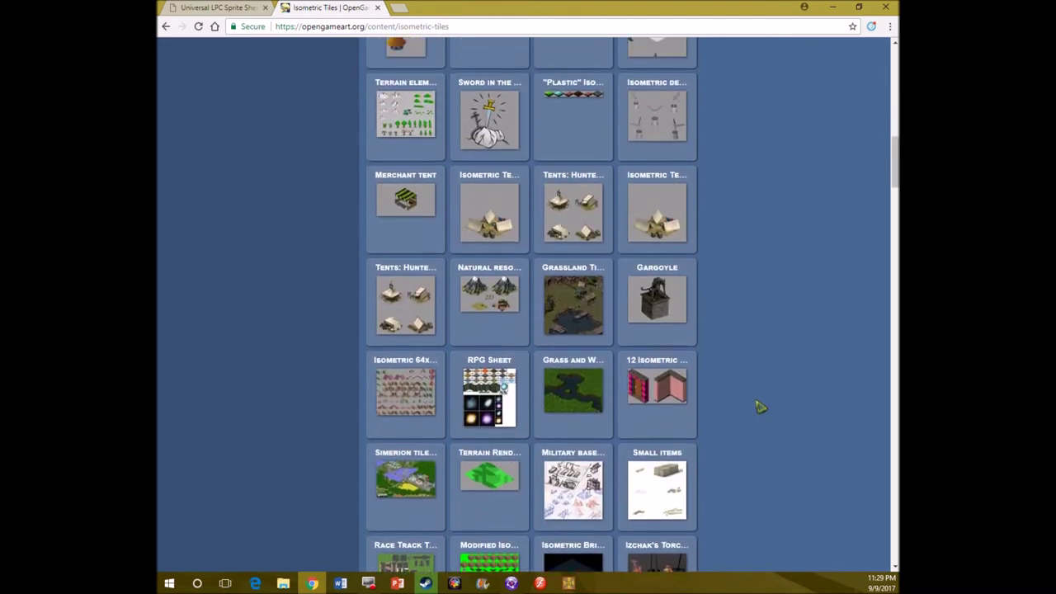
{"action": "scroll", "coordinate": [761, 406], "scroll_direction": "down", "scroll_amount": 4}
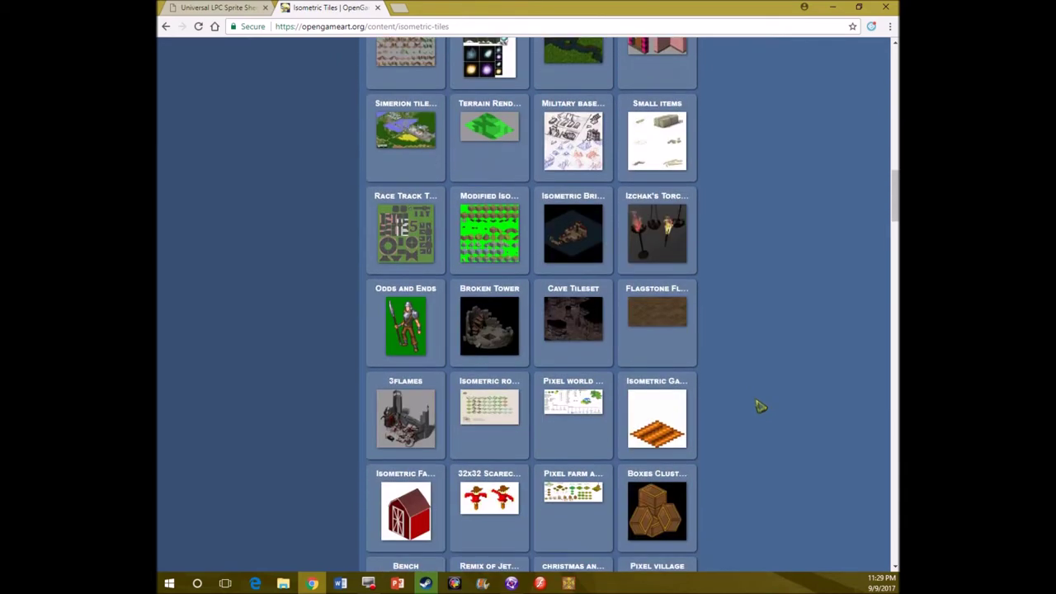
{"action": "scroll", "coordinate": [760, 406], "scroll_direction": "down", "scroll_amount": 1}
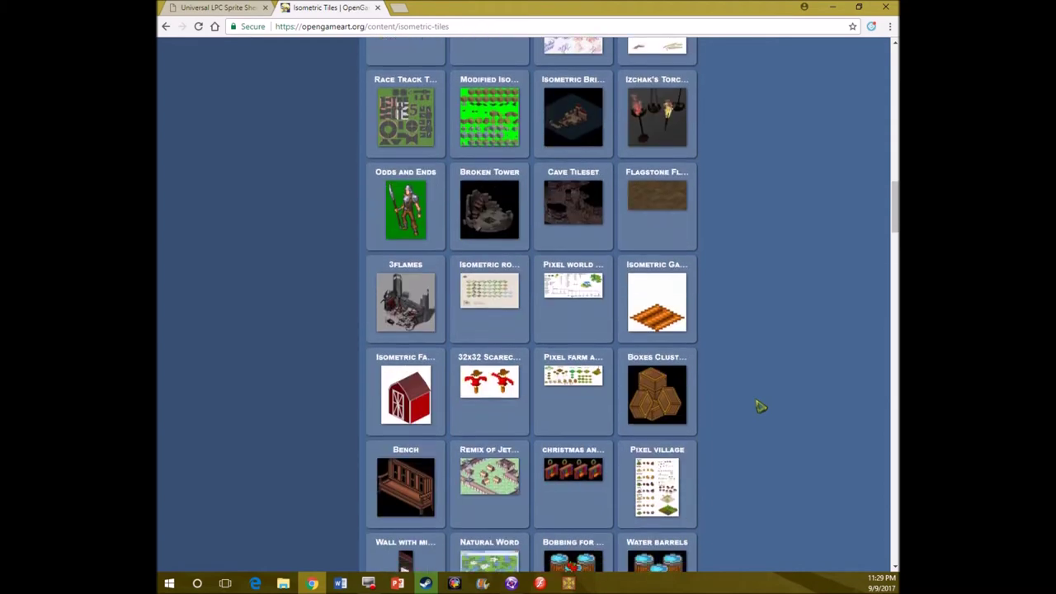
{"action": "scroll", "coordinate": [757, 405], "scroll_direction": "down", "scroll_amount": 1}
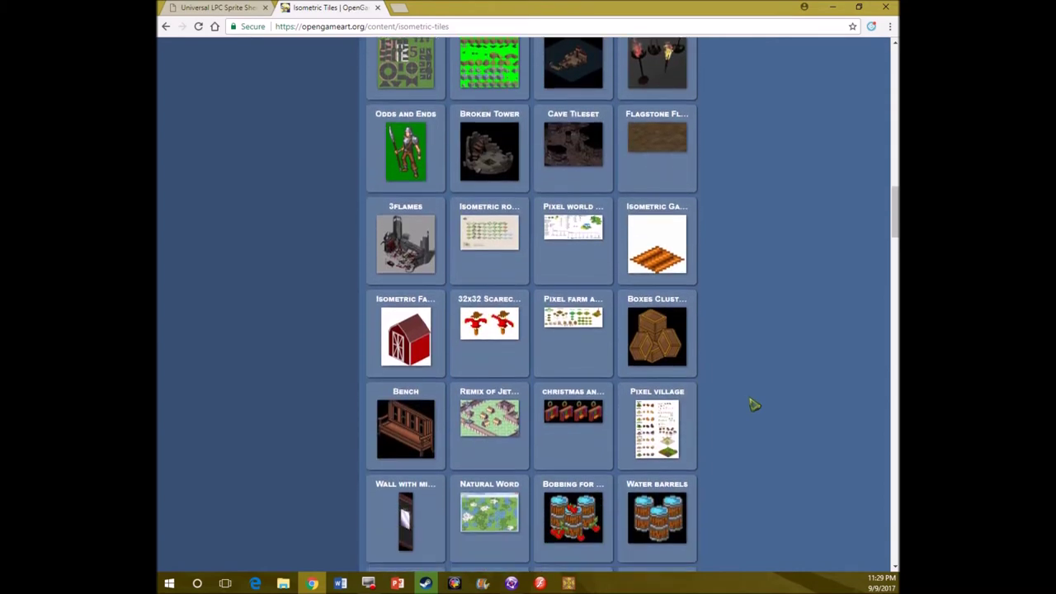
{"action": "scroll", "coordinate": [753, 404], "scroll_direction": "down", "scroll_amount": 1}
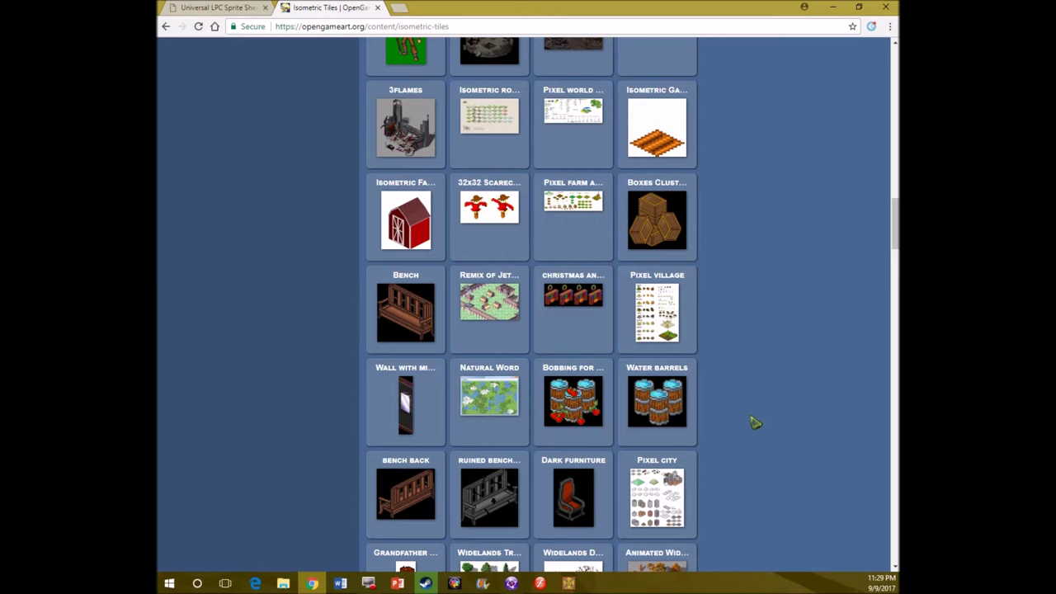
{"action": "scroll", "coordinate": [756, 422], "scroll_direction": "down", "scroll_amount": 2}
Browse further down the tile gallery, then switch to the Universal LPC Character Generator tab.
{"action": "scroll", "coordinate": [756, 422], "scroll_direction": "down", "scroll_amount": 2}
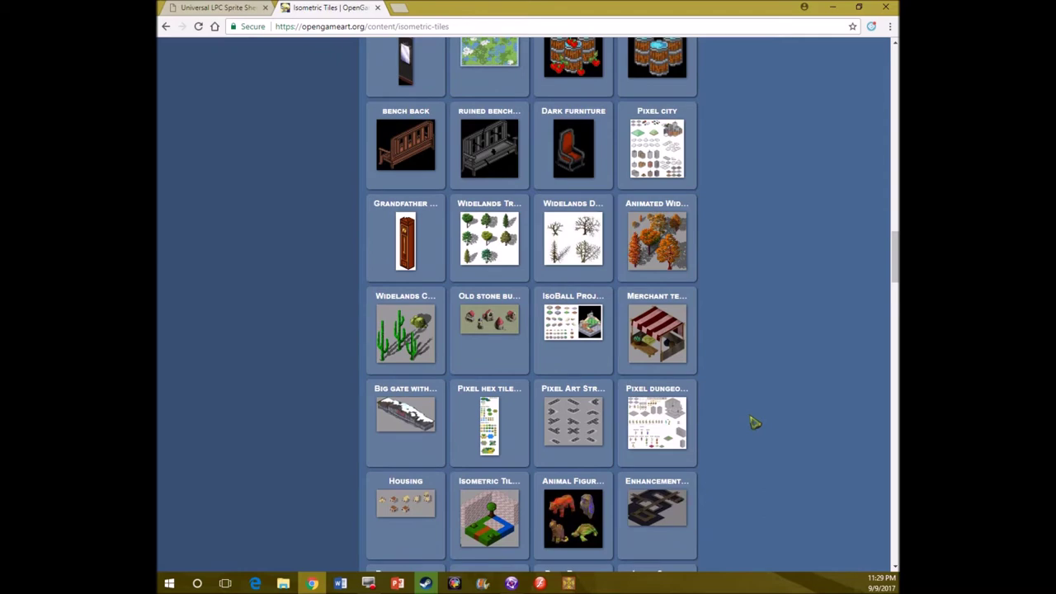
{"action": "scroll", "coordinate": [754, 422], "scroll_direction": "down", "scroll_amount": 3}
{"action": "scroll", "coordinate": [800, 404], "scroll_direction": "down", "scroll_amount": 2}
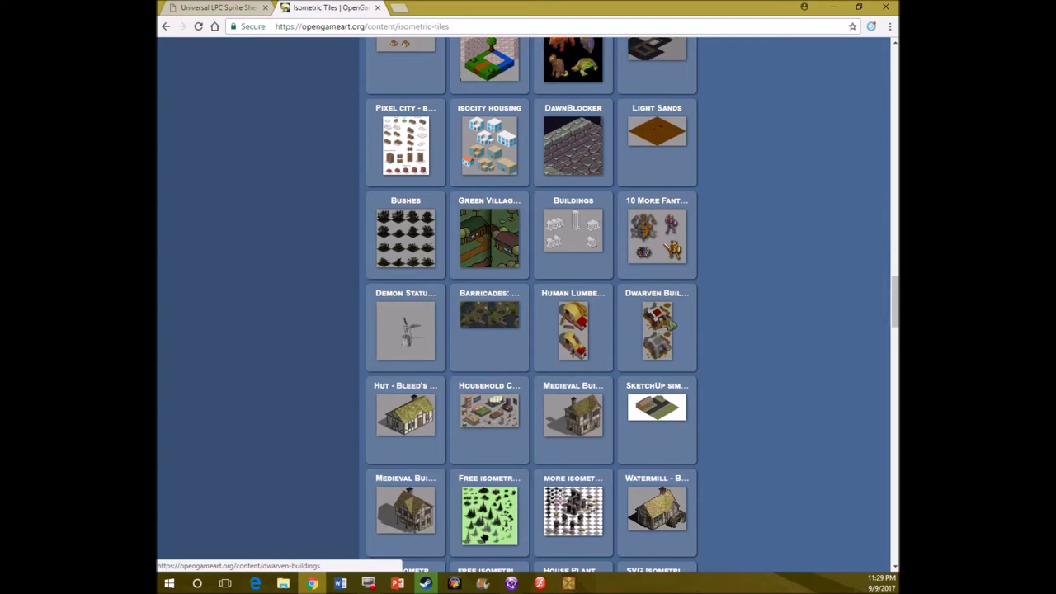
{"action": "scroll", "coordinate": [780, 376], "scroll_direction": "down", "scroll_amount": 2}
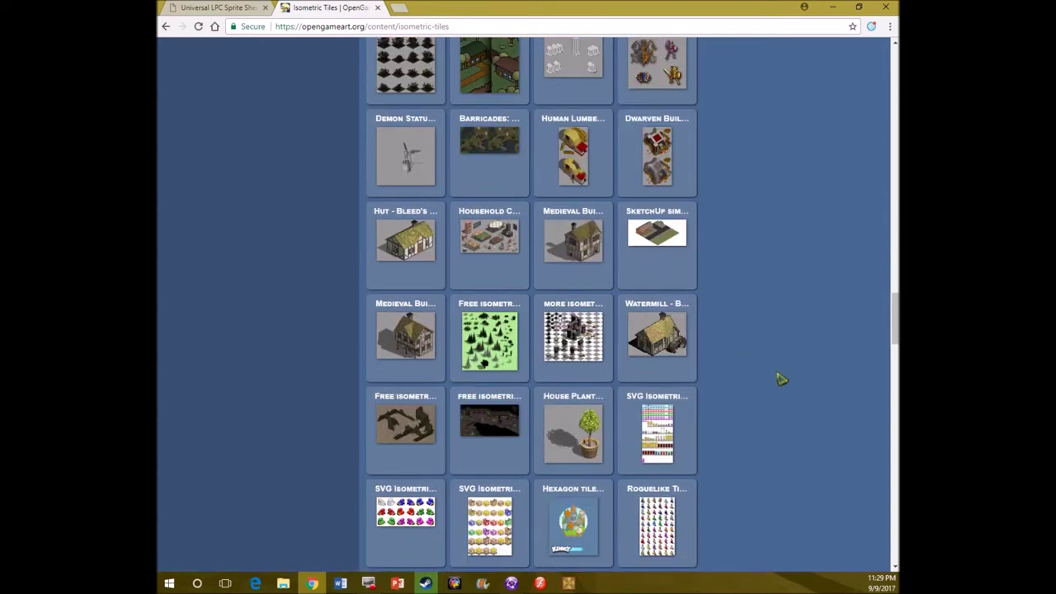
{"action": "scroll", "coordinate": [780, 378], "scroll_direction": "down", "scroll_amount": 1}
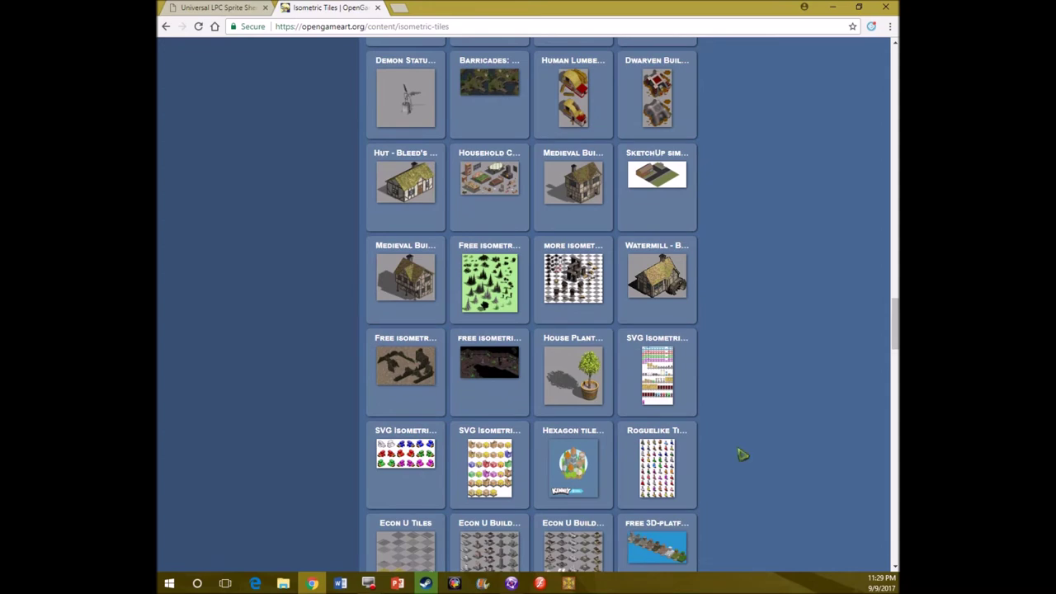
{"action": "scroll", "coordinate": [745, 474], "scroll_direction": "down", "scroll_amount": 2}
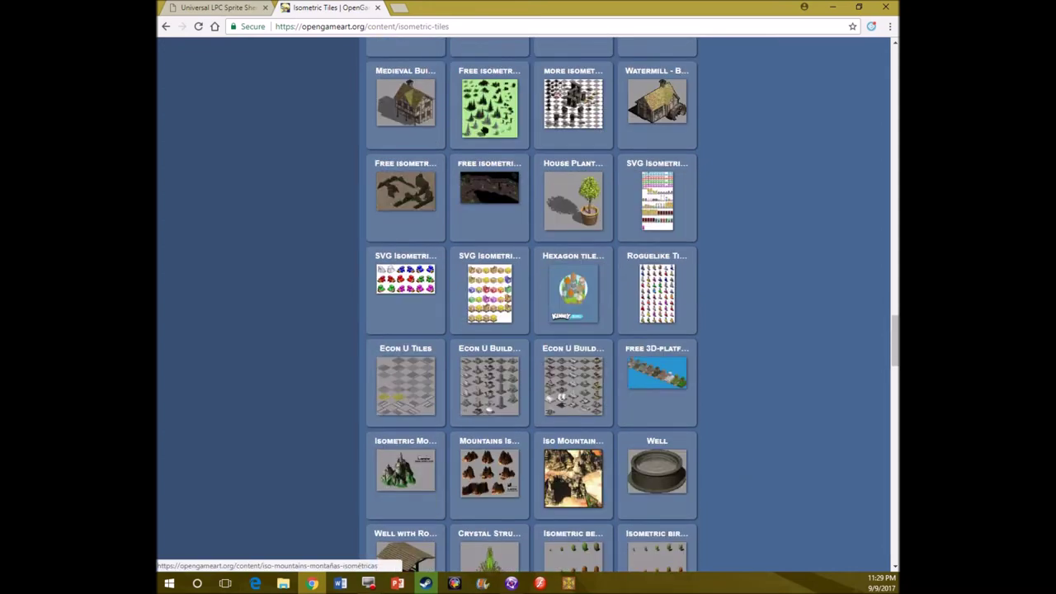
{"action": "scroll", "coordinate": [762, 490], "scroll_direction": "down", "scroll_amount": 2}
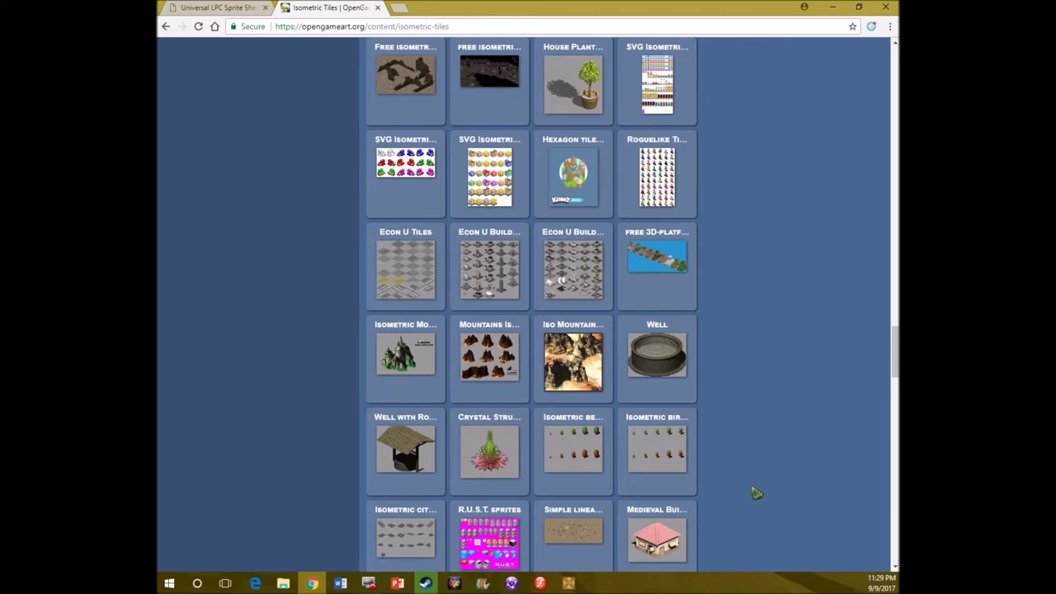
{"action": "scroll", "coordinate": [668, 404], "scroll_direction": "down", "scroll_amount": 4}
{"action": "scroll", "coordinate": [820, 497], "scroll_direction": "down", "scroll_amount": 4}
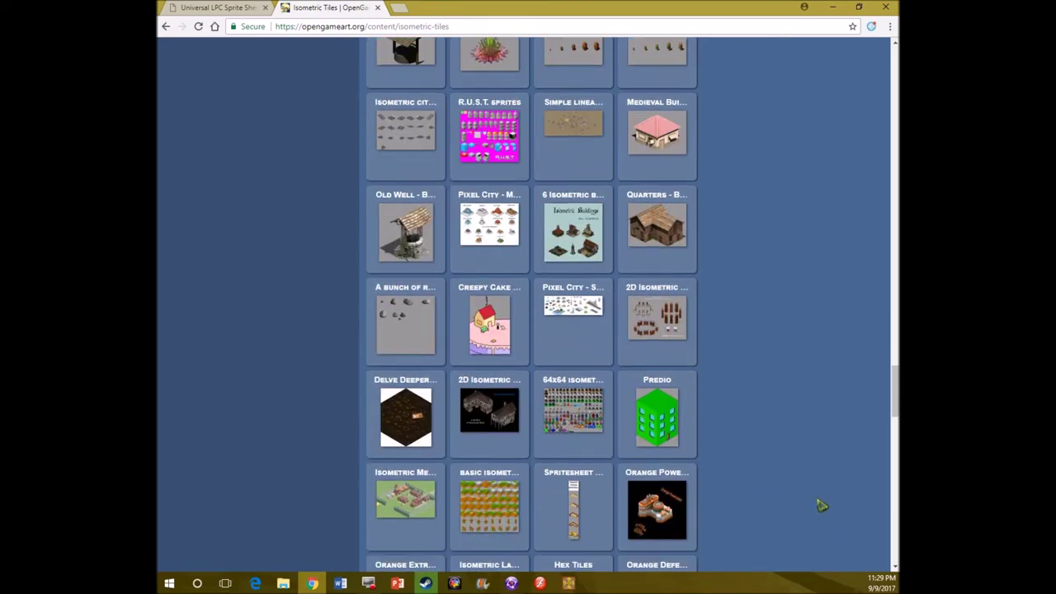
{"action": "scroll", "coordinate": [730, 485], "scroll_direction": "down", "scroll_amount": 2}
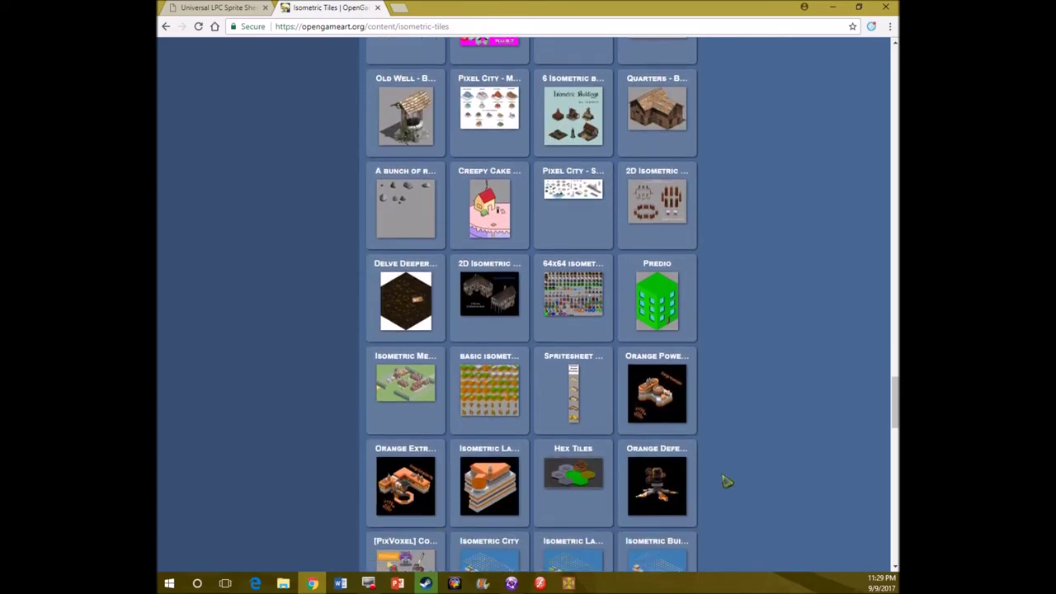
{"action": "scroll", "coordinate": [725, 481], "scroll_direction": "down", "scroll_amount": 3}
{"action": "scroll", "coordinate": [725, 481], "scroll_direction": "down", "scroll_amount": 2}
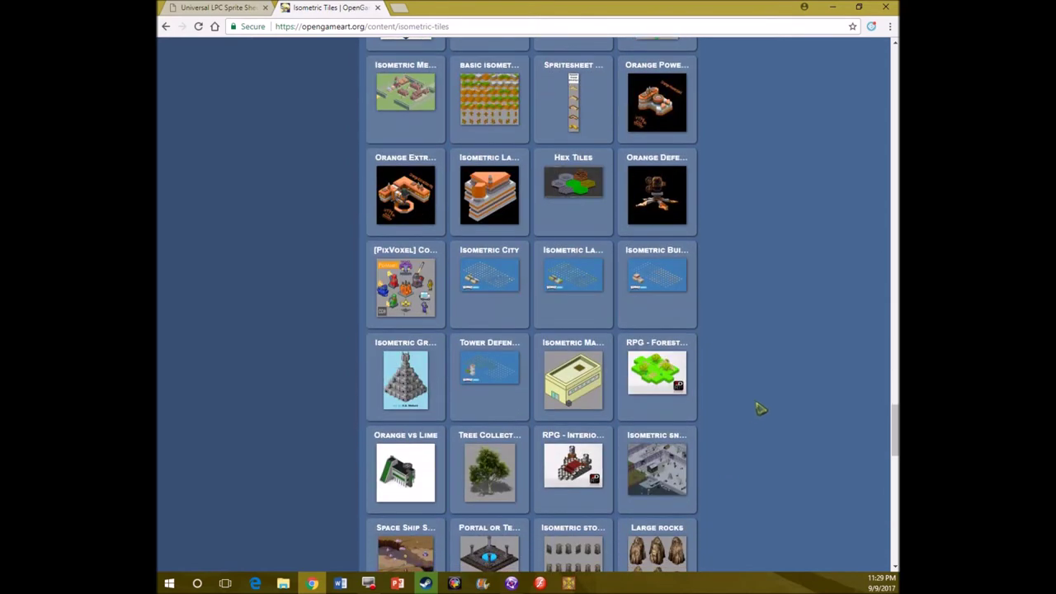
{"action": "scroll", "coordinate": [791, 301], "scroll_direction": "down", "scroll_amount": 3}
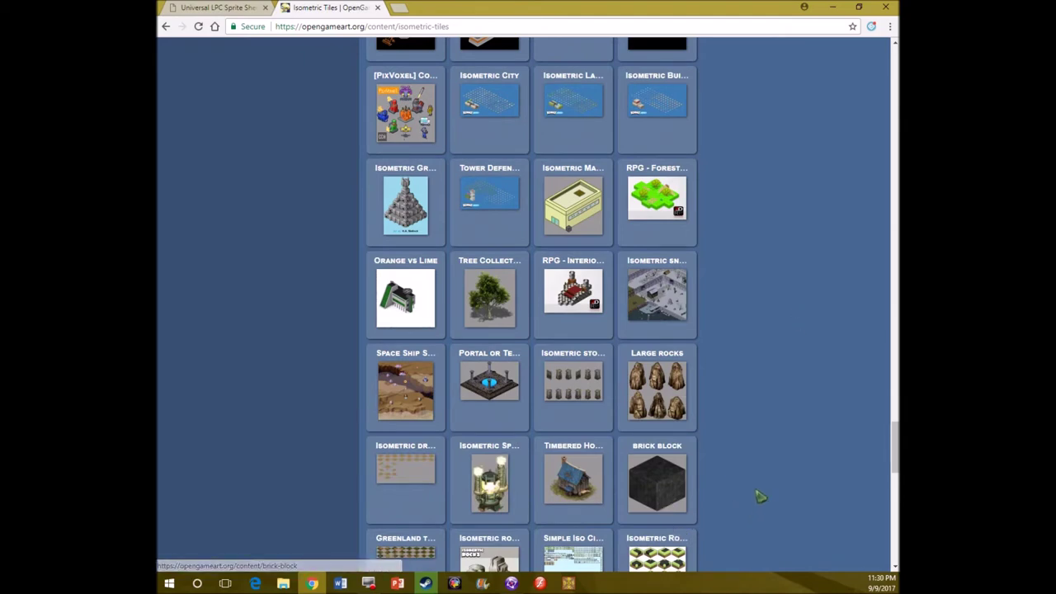
{"action": "scroll", "coordinate": [816, 488], "scroll_direction": "down", "scroll_amount": 3}
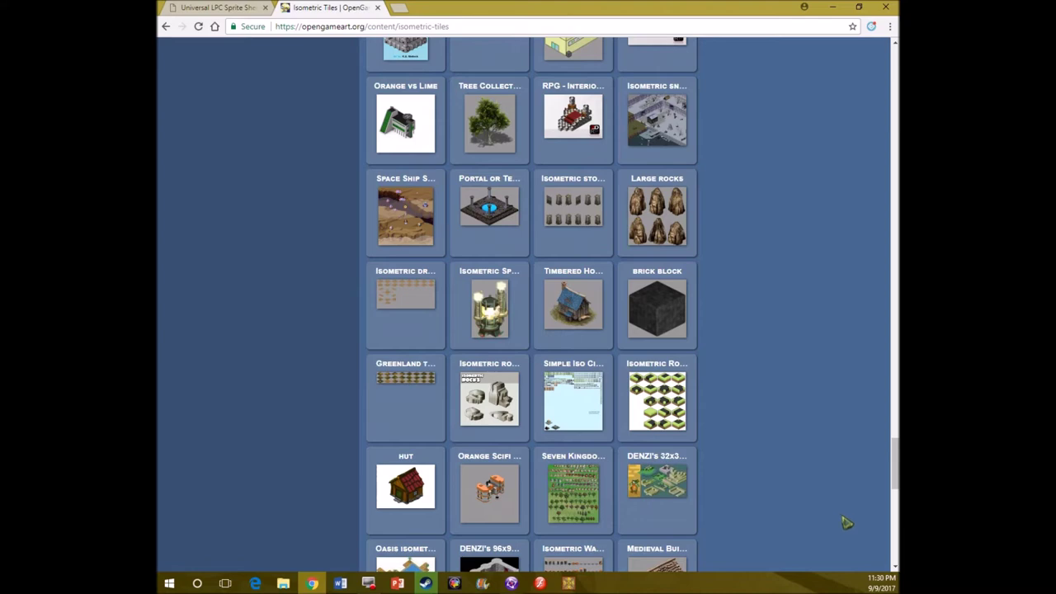
{"action": "scroll", "coordinate": [768, 412], "scroll_direction": "down", "scroll_amount": 3}
{"action": "scroll", "coordinate": [754, 415], "scroll_direction": "up", "scroll_amount": 4}
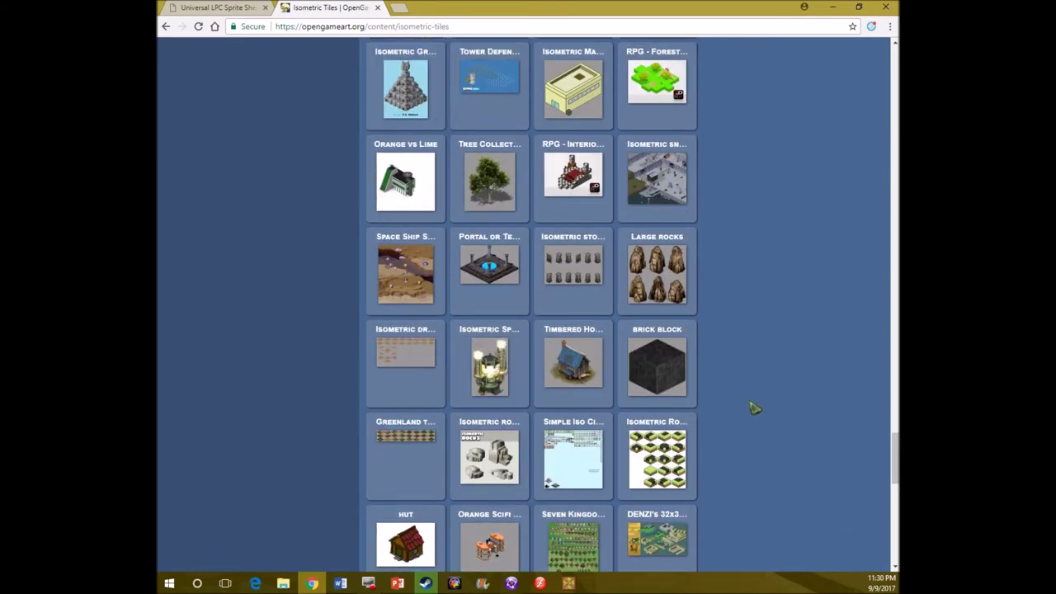
{"action": "scroll", "coordinate": [754, 409], "scroll_direction": "down", "scroll_amount": 3}
{"action": "scroll", "coordinate": [753, 407], "scroll_direction": "down", "scroll_amount": 2}
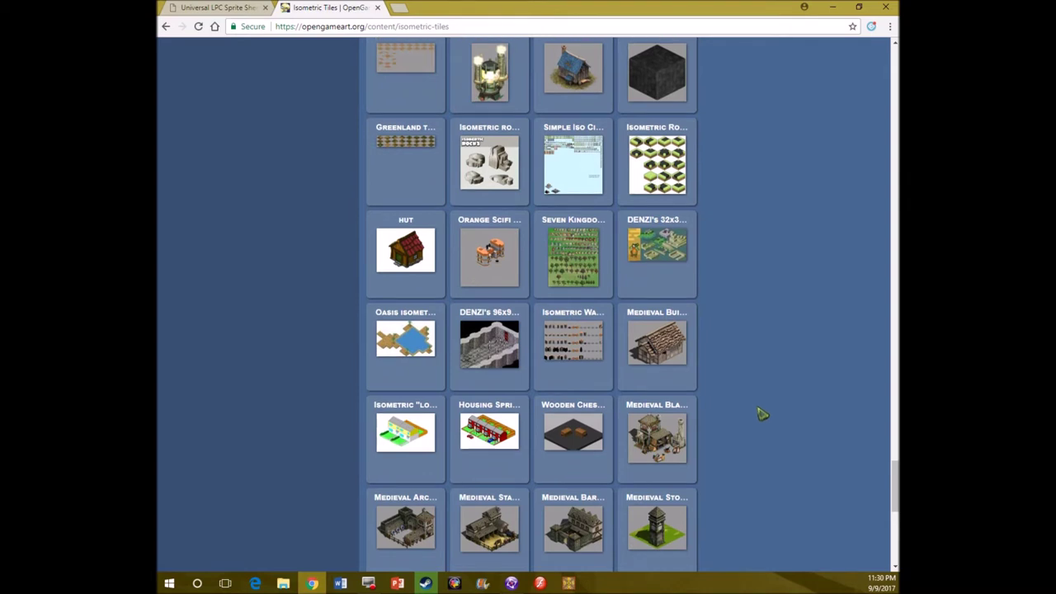
{"action": "scroll", "coordinate": [762, 414], "scroll_direction": "down", "scroll_amount": 3}
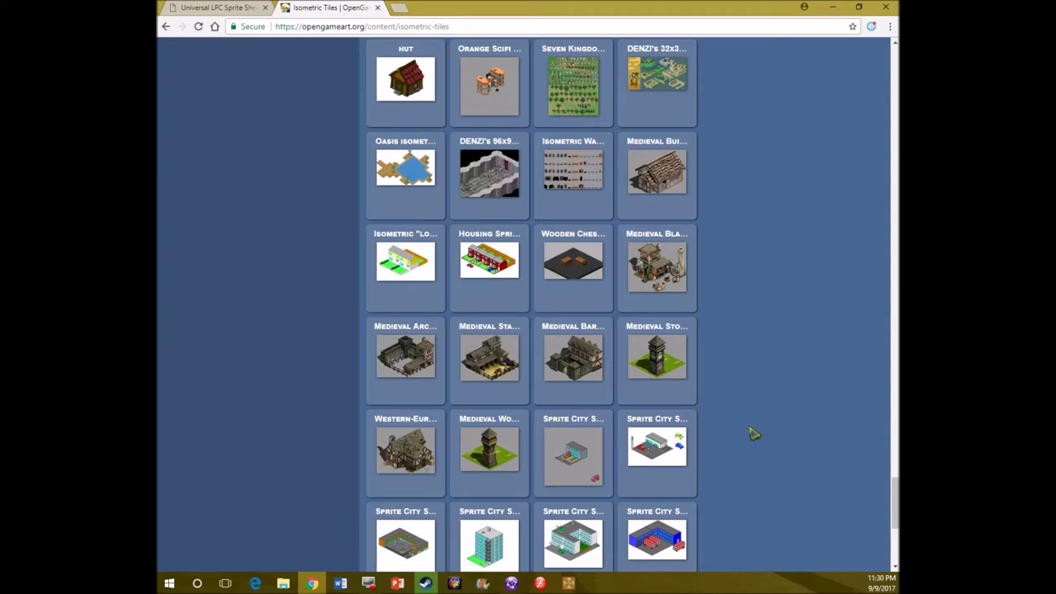
{"action": "left_click", "coordinate": [233, 7]}
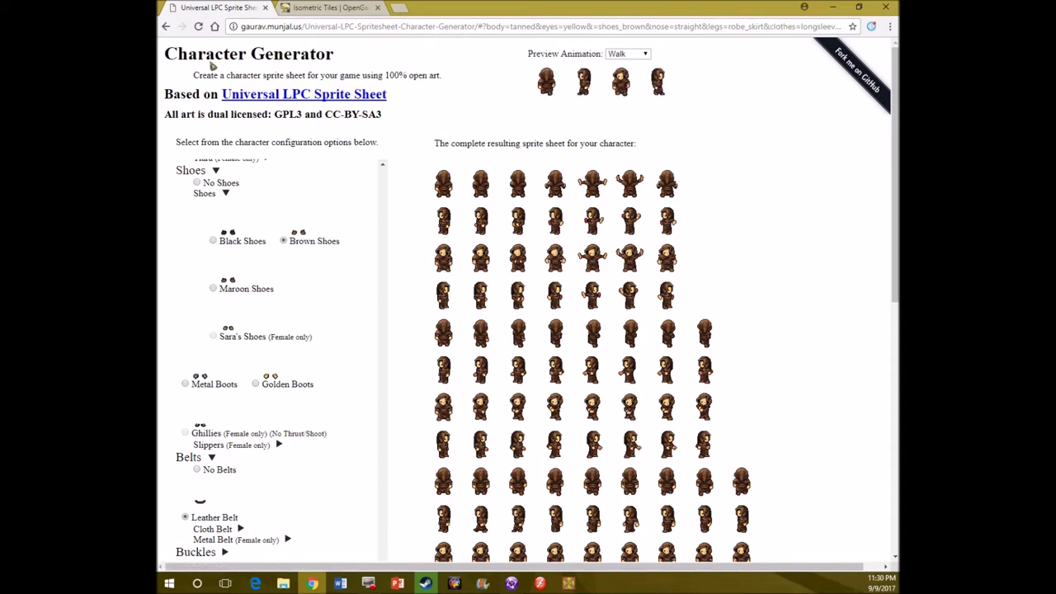
Look over the LPC Character Generator page without changes, then return to the Isometric Tiles tab.
{"action": "left_click_drag", "start_coordinate": [219, 62], "coordinate": [330, 52]}
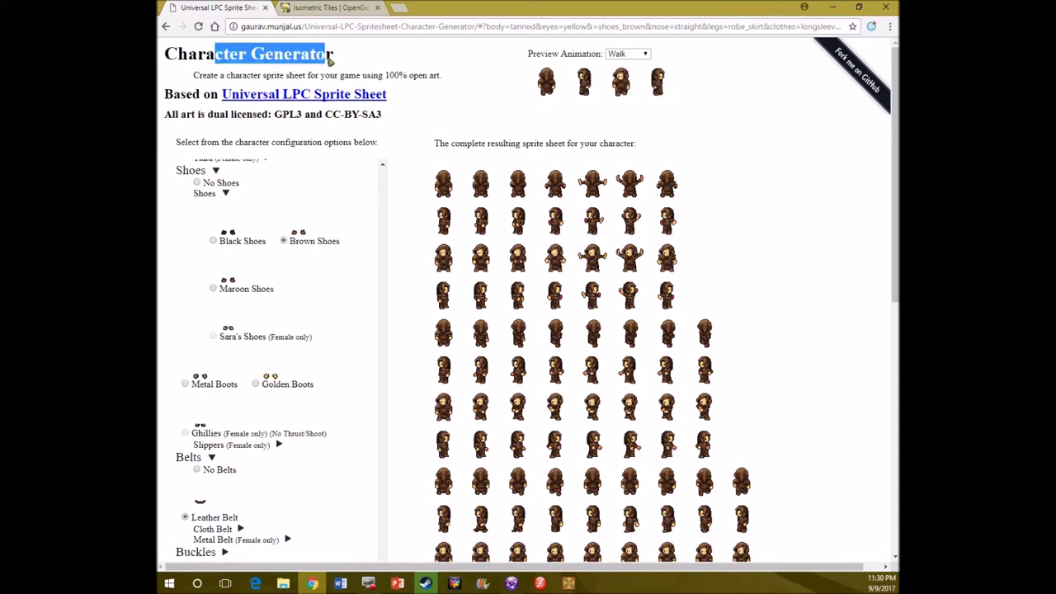
{"action": "left_click", "coordinate": [353, 64]}
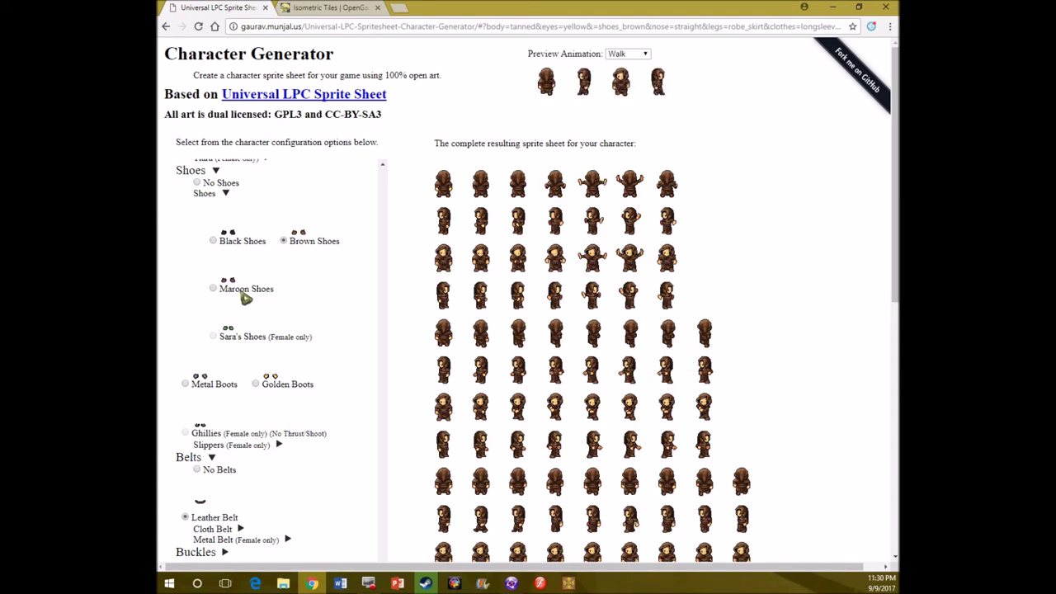
{"action": "scroll", "coordinate": [247, 330], "scroll_direction": "down", "scroll_amount": 2}
{"action": "scroll", "coordinate": [483, 430], "scroll_direction": "up", "scroll_amount": 1}
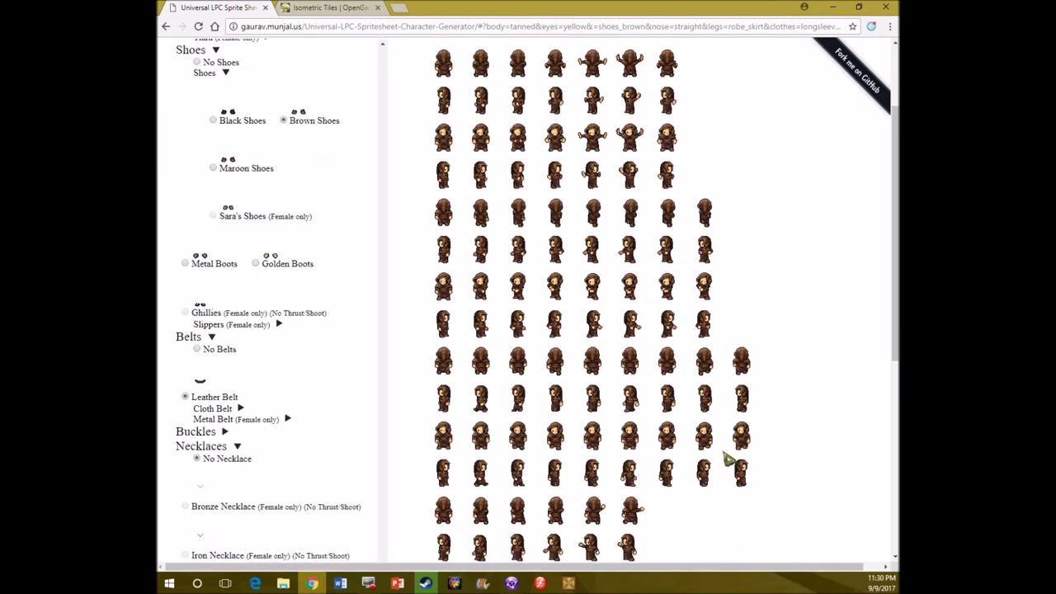
{"action": "scroll", "coordinate": [542, 448], "scroll_direction": "down", "scroll_amount": 4}
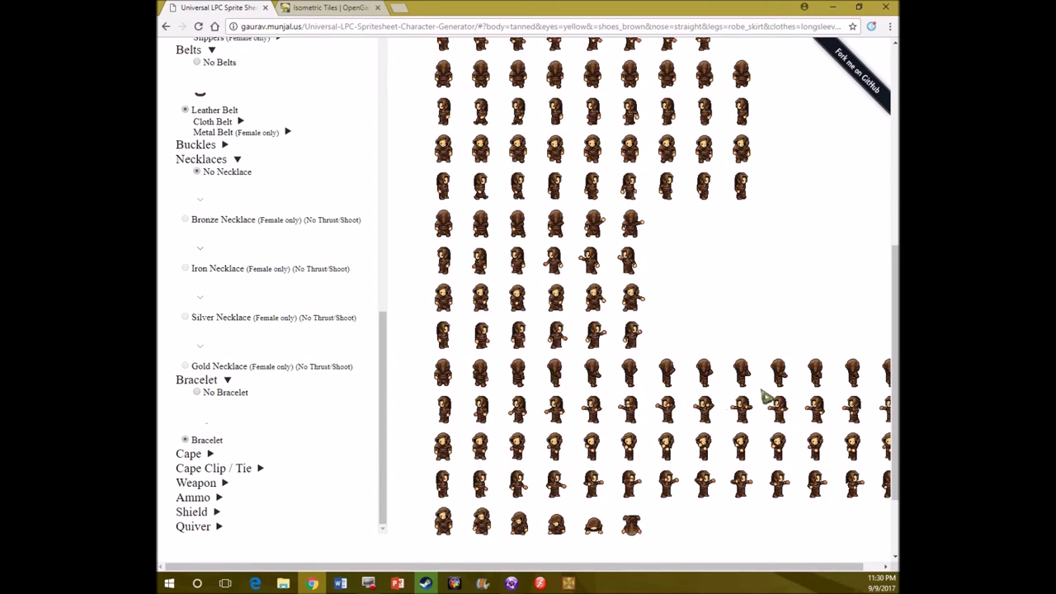
{"action": "scroll", "coordinate": [768, 400], "scroll_direction": "up", "scroll_amount": 5}
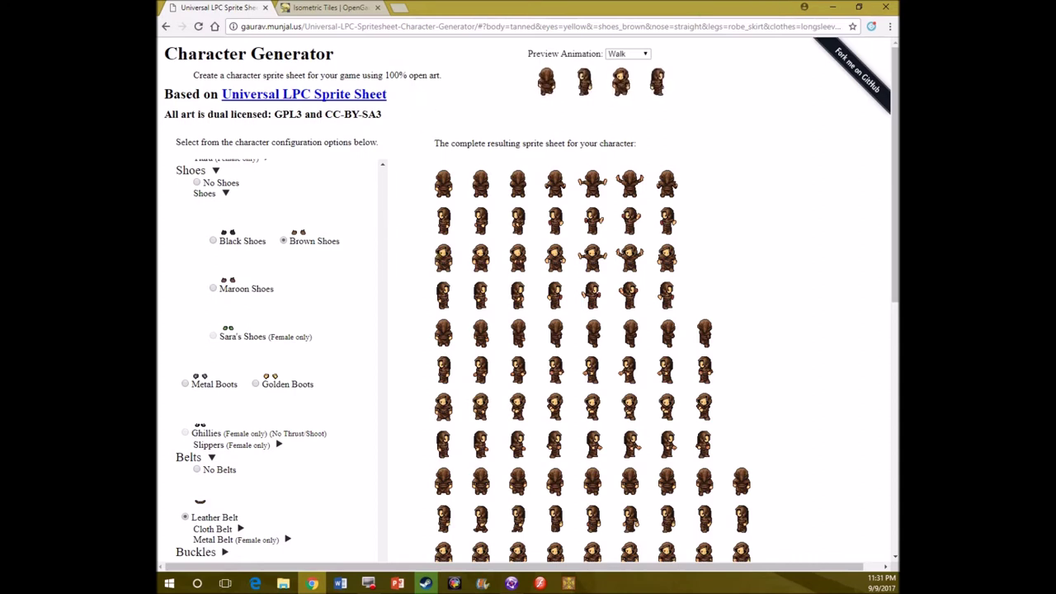
{"action": "left_click", "coordinate": [329, 7]}
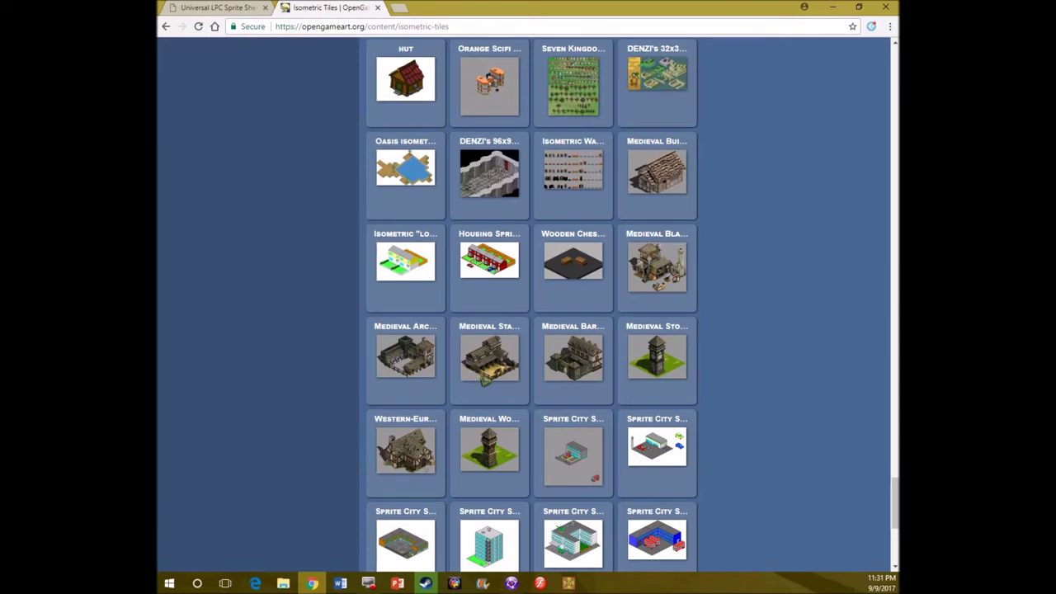
Scroll up and back down through the Isometric Tiles gallery thumbnails.
{"action": "scroll", "coordinate": [719, 409], "scroll_direction": "up", "scroll_amount": 2}
{"action": "scroll", "coordinate": [719, 406], "scroll_direction": "up", "scroll_amount": 3}
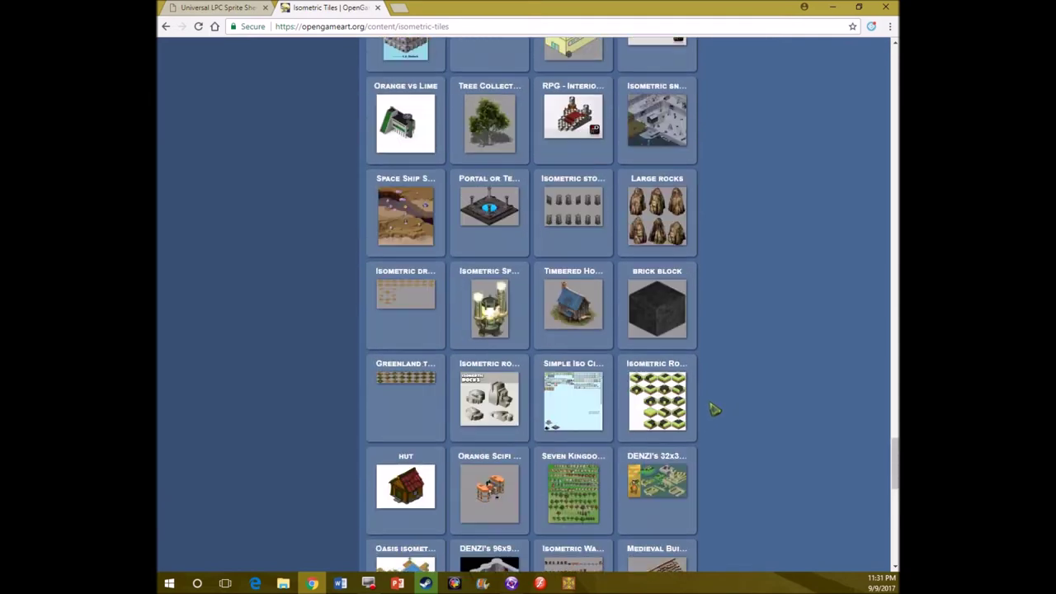
{"action": "scroll", "coordinate": [713, 409], "scroll_direction": "up", "scroll_amount": 10}
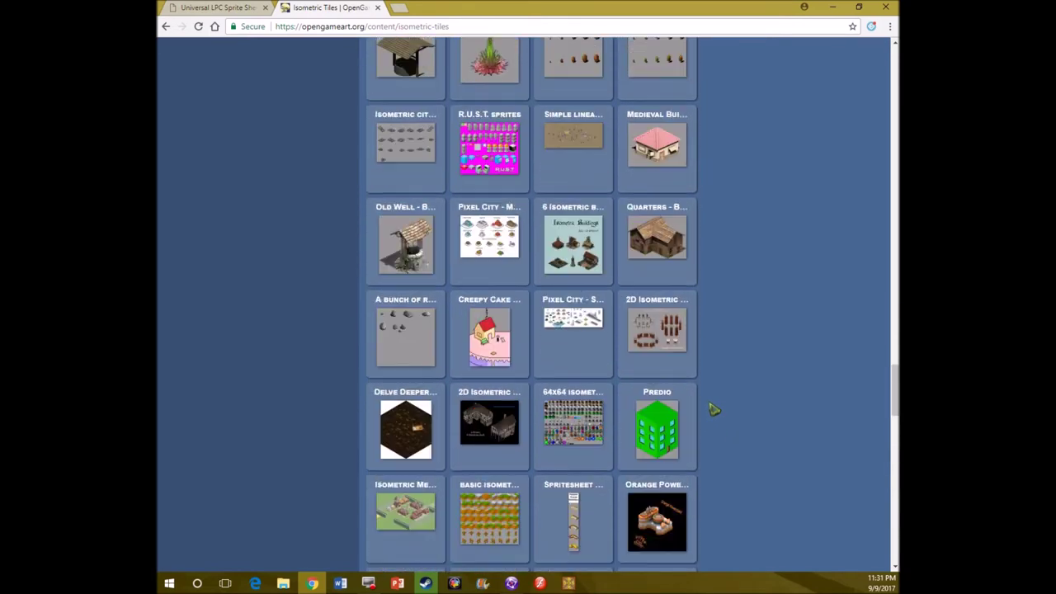
{"action": "scroll", "coordinate": [712, 409], "scroll_direction": "up", "scroll_amount": 15}
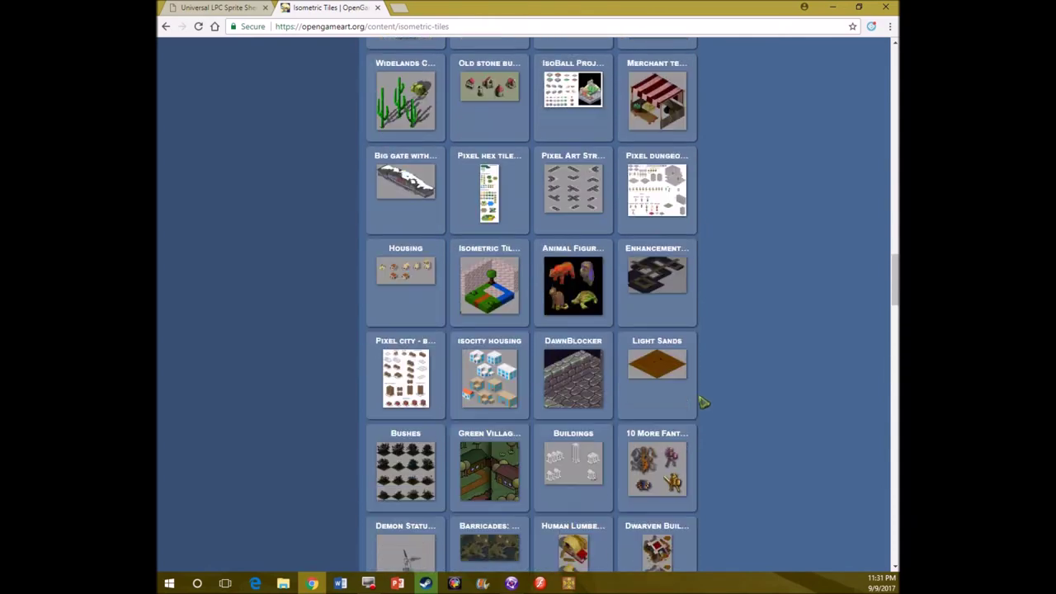
{"action": "scroll", "coordinate": [703, 402], "scroll_direction": "up", "scroll_amount": 7}
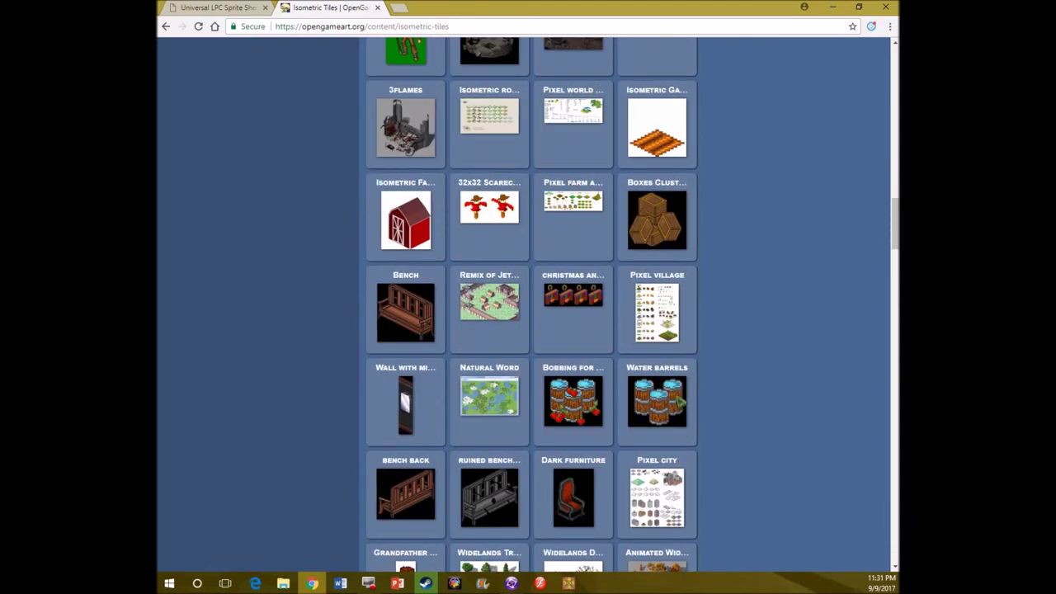
{"action": "scroll", "coordinate": [677, 402], "scroll_direction": "up", "scroll_amount": 3}
{"action": "scroll", "coordinate": [676, 402], "scroll_direction": "up", "scroll_amount": 13}
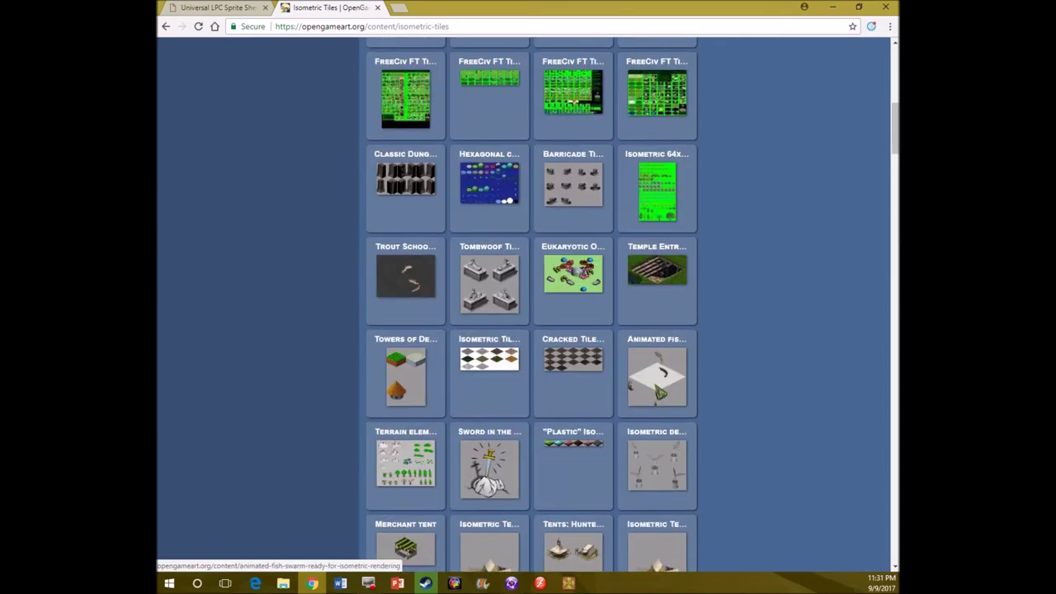
{"action": "scroll", "coordinate": [602, 378], "scroll_direction": "up", "scroll_amount": 3}
{"action": "scroll", "coordinate": [602, 378], "scroll_direction": "down", "scroll_amount": 8}
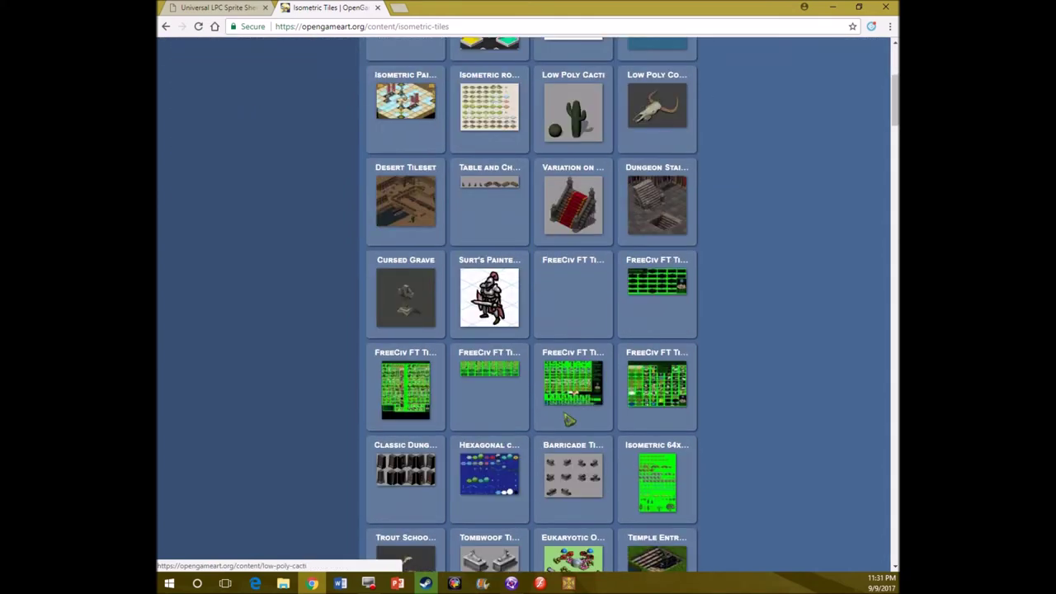
{"action": "scroll", "coordinate": [619, 377], "scroll_direction": "down", "scroll_amount": 13}
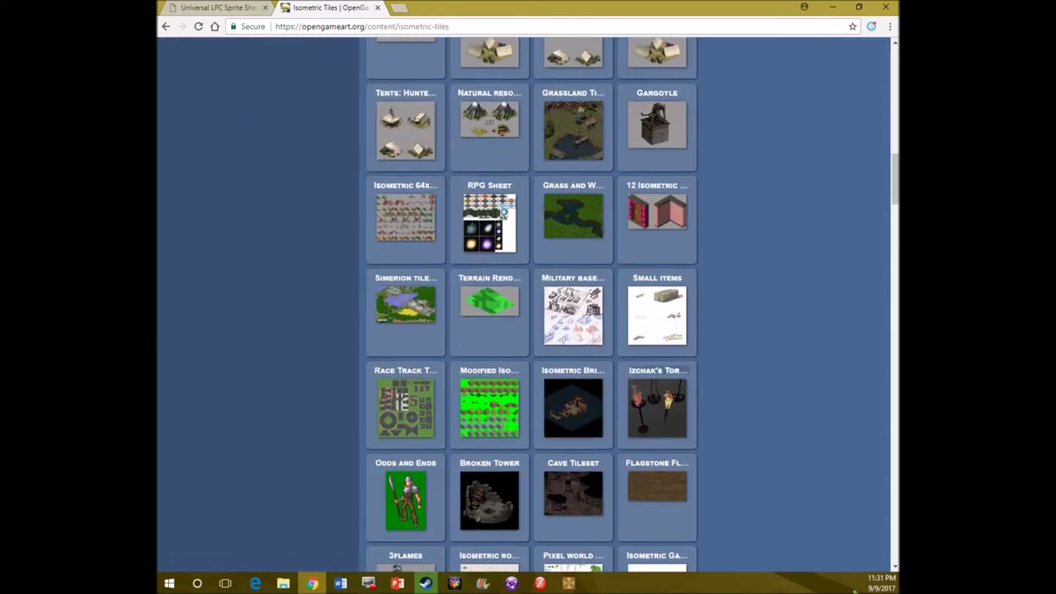
{"action": "scroll", "coordinate": [734, 473], "scroll_direction": "down", "scroll_amount": 5}
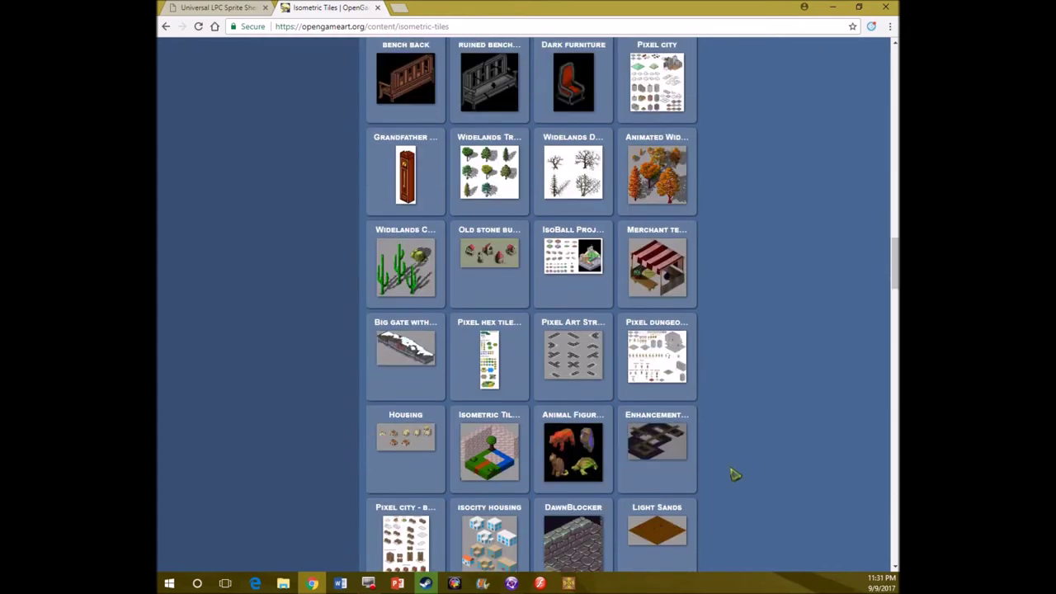
{"action": "scroll", "coordinate": [715, 422], "scroll_direction": "down", "scroll_amount": 4}
{"action": "scroll", "coordinate": [717, 422], "scroll_direction": "down", "scroll_amount": 6}
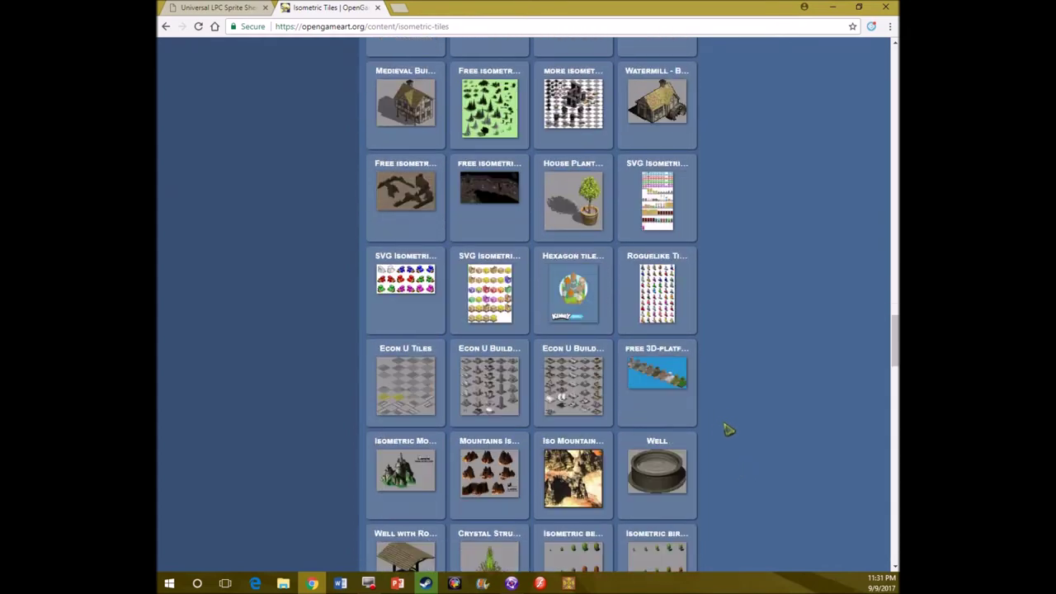
{"action": "scroll", "coordinate": [729, 419], "scroll_direction": "down", "scroll_amount": 13}
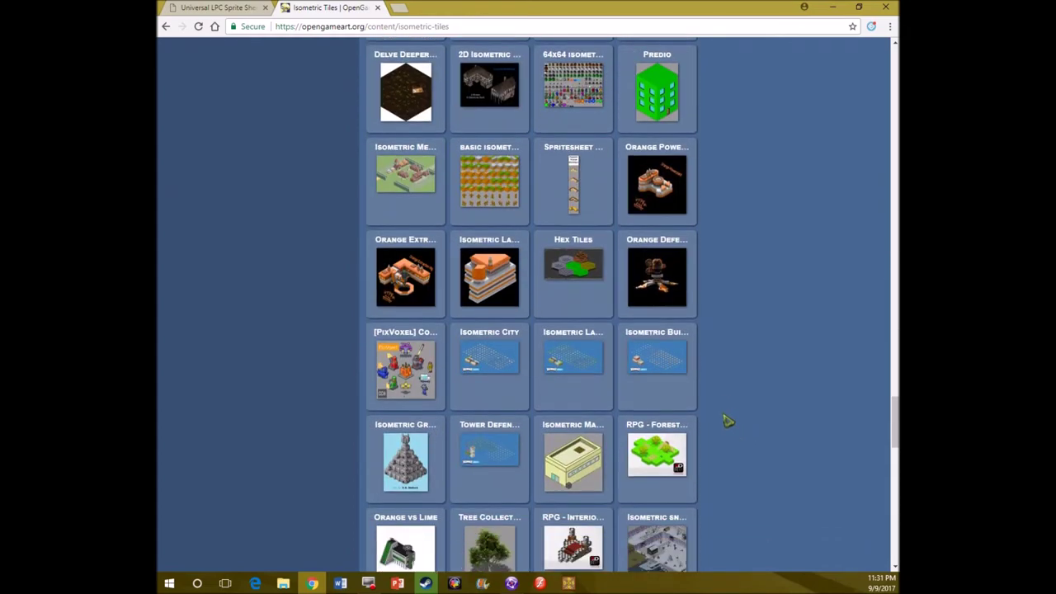
{"action": "scroll", "coordinate": [727, 420], "scroll_direction": "down", "scroll_amount": 7}
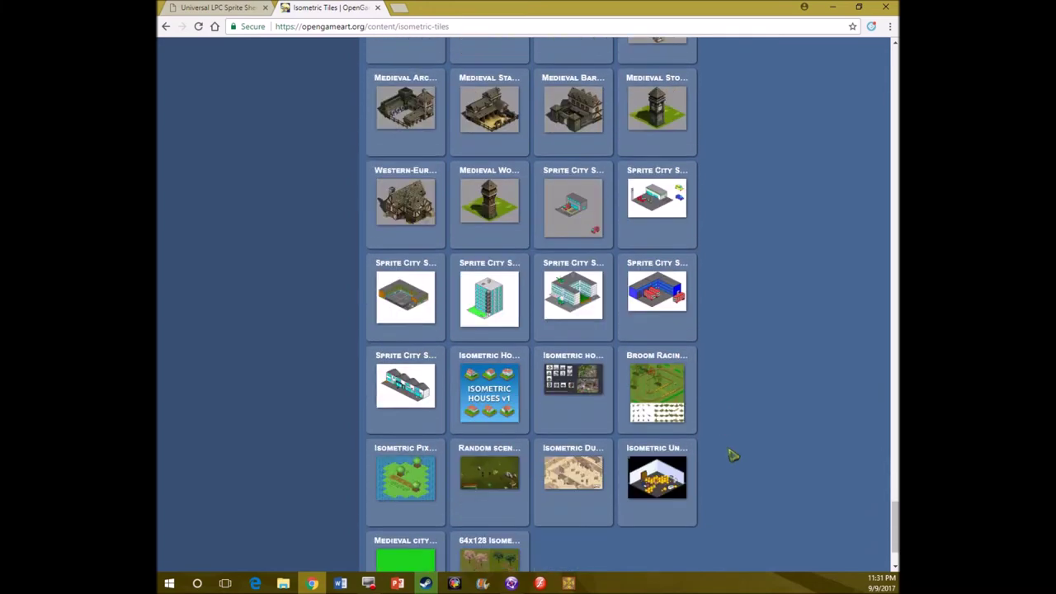
{"action": "scroll", "coordinate": [613, 295], "scroll_direction": "up", "scroll_amount": 3}
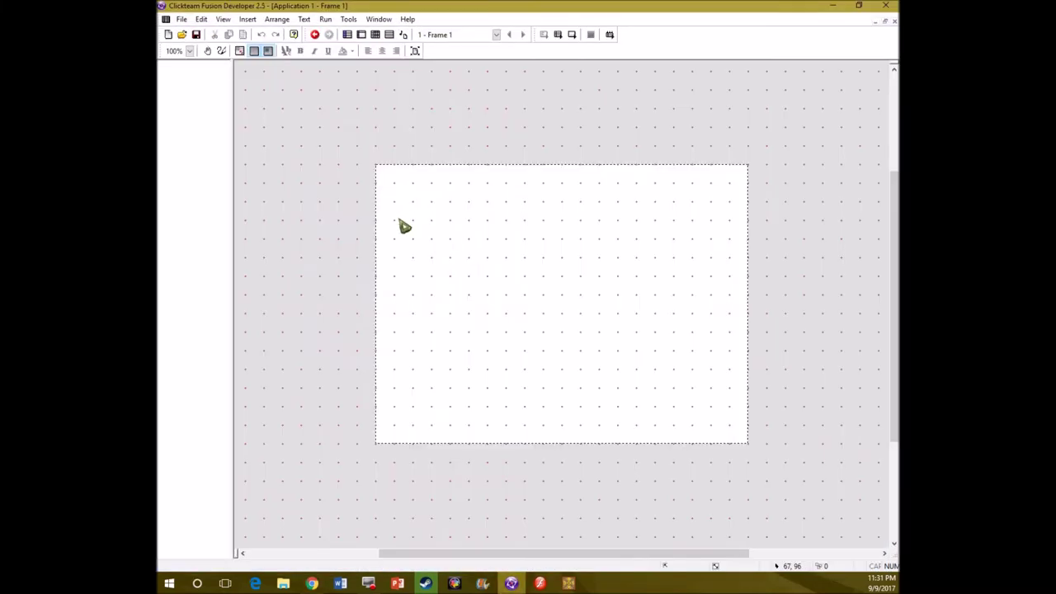
Insert an Active object into Frame 1 as a sandy desert tile and move it upper-left.
{"action": "right_click", "coordinate": [427, 240]}
{"action": "left_click", "coordinate": [475, 262]}
{"action": "left_click", "coordinate": [450, 258]}
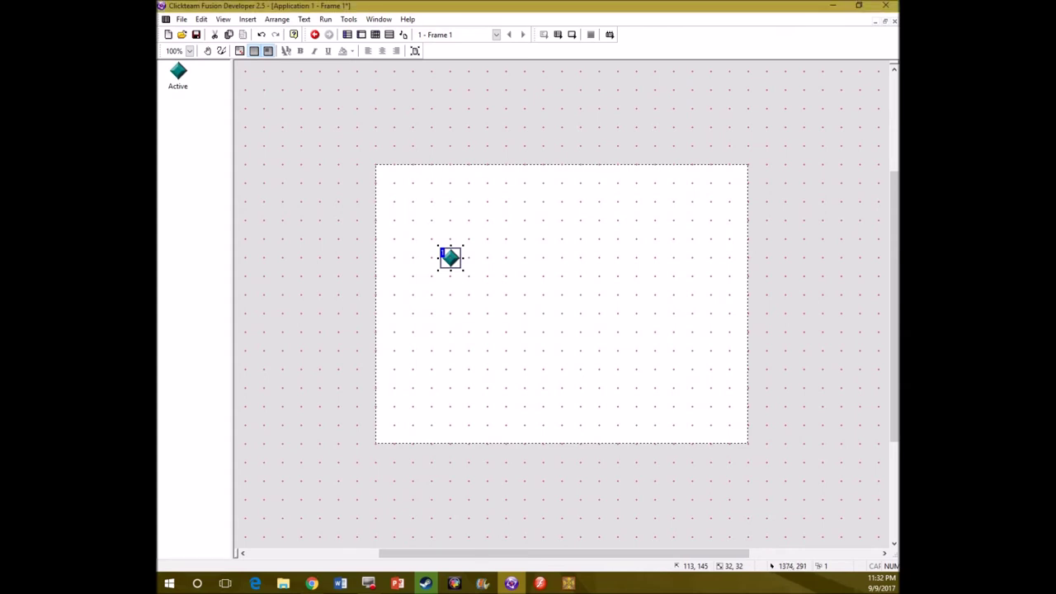
{"action": "left_click_drag", "start_coordinate": [450, 255], "coordinate": [458, 266]}
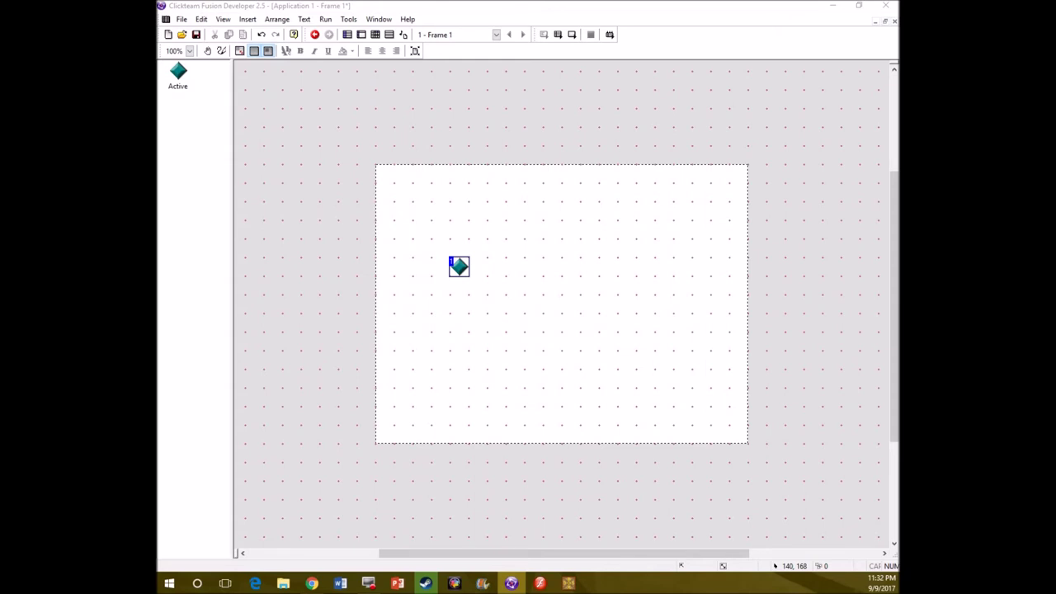
{"action": "mouse_move", "coordinate": [473, 314]}
{"action": "left_mouse_down"}
{"action": "mouse_move", "coordinate": [445, 231]}
{"action": "mouse_move", "coordinate": [483, 249]}
{"action": "left_mouse_up"}
Clone the desert tile into a 3x3 grid of tiles.
{"action": "right_click", "coordinate": [475, 237]}
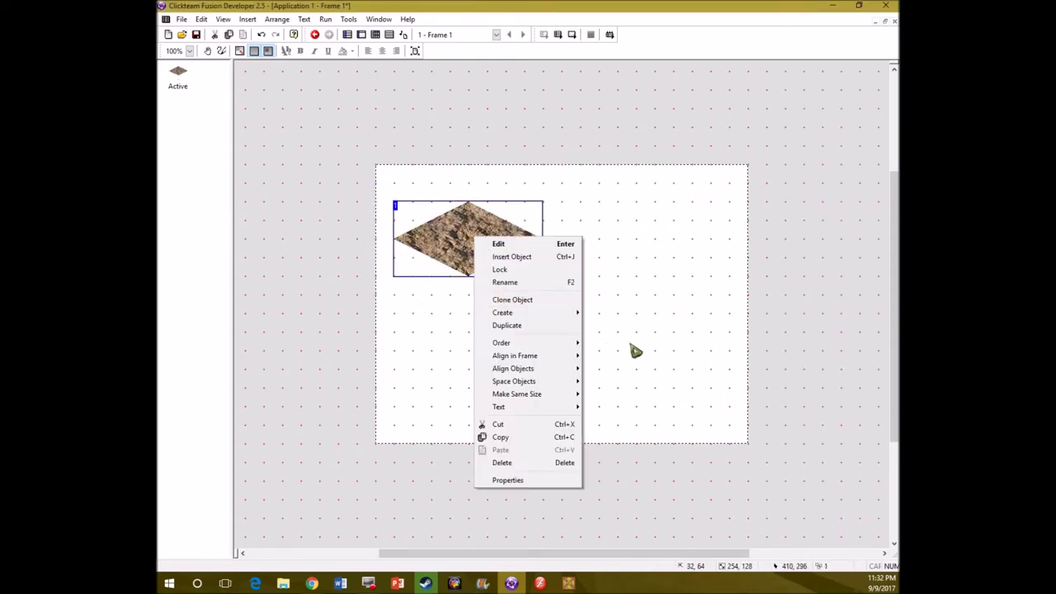
{"action": "left_click", "coordinate": [547, 302]}
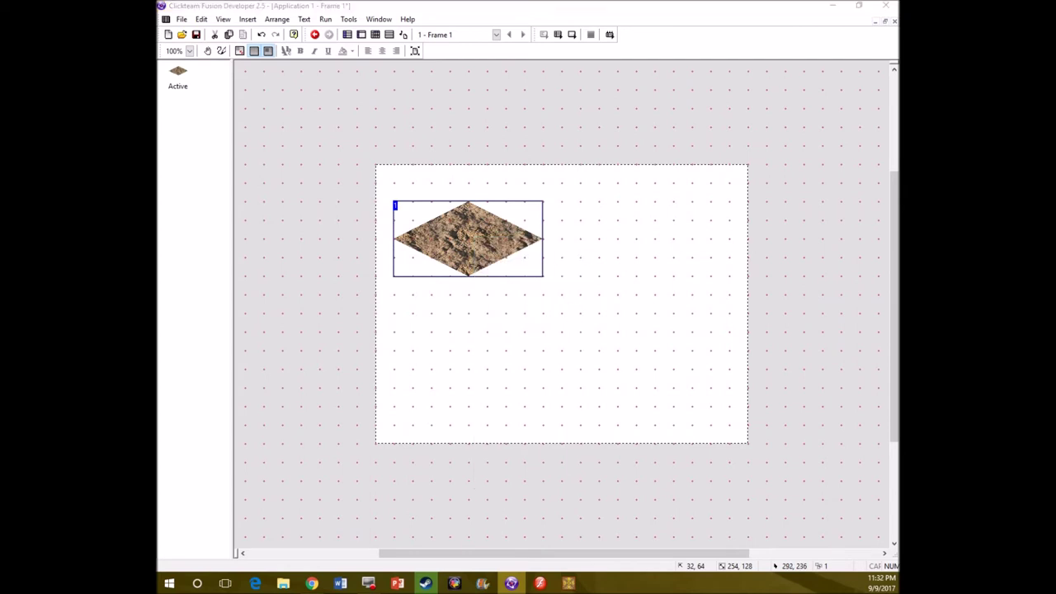
{"action": "left_click", "coordinate": [707, 338]}
Arrange the original and cloned tiles into one large sandy diamond.
{"action": "left_click", "coordinate": [501, 253]}
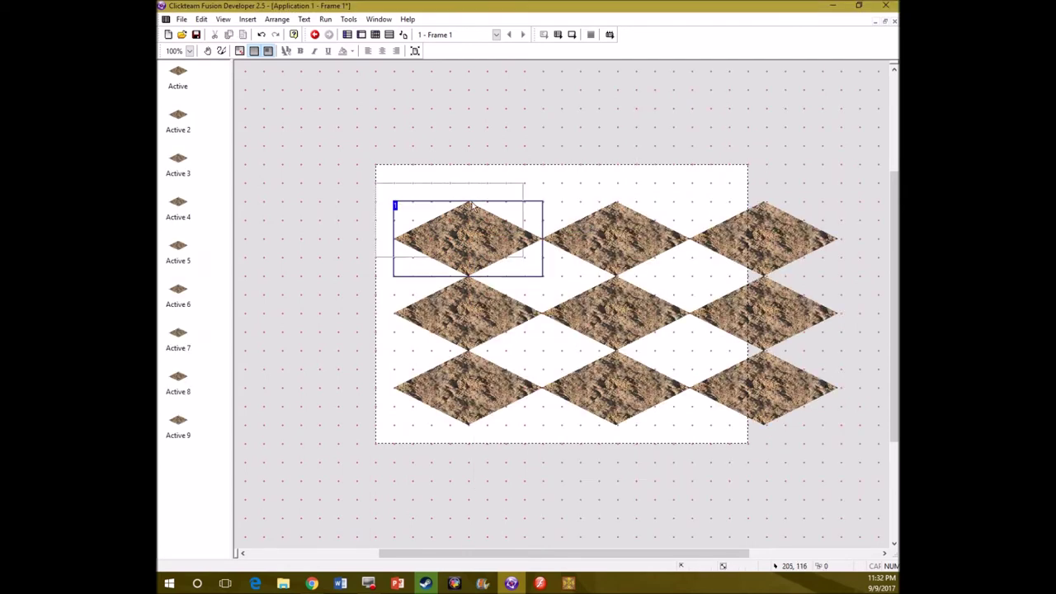
{"action": "mouse_move", "coordinate": [502, 253]}
{"action": "left_mouse_down"}
{"action": "mouse_move", "coordinate": [446, 198]}
{"action": "mouse_move", "coordinate": [473, 220]}
{"action": "left_mouse_up"}
{"action": "left_click_drag", "start_coordinate": [590, 252], "coordinate": [536, 198]}
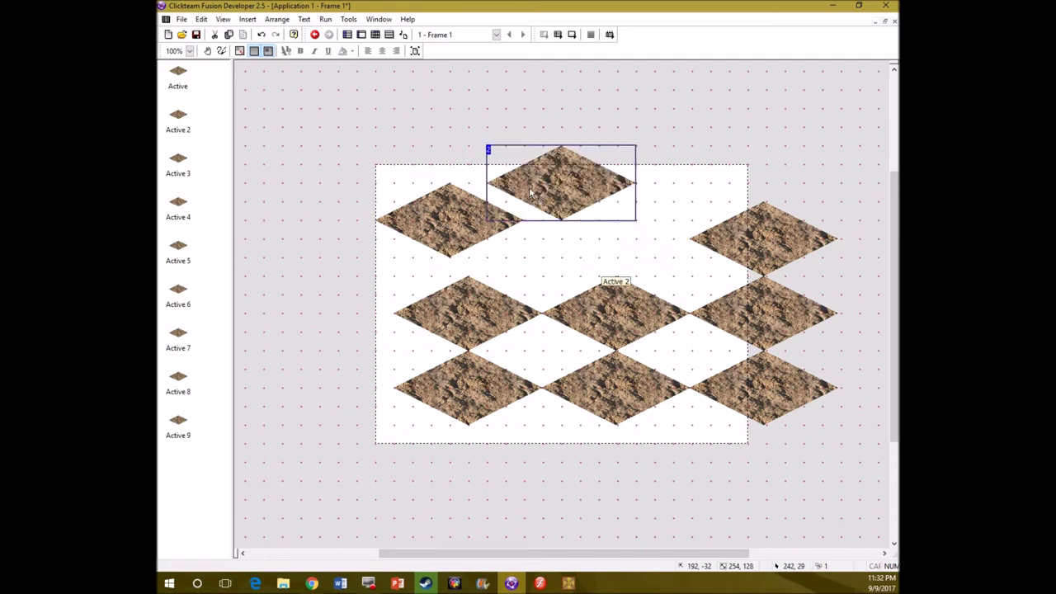
{"action": "left_click_drag", "start_coordinate": [615, 311], "coordinate": [597, 217]}
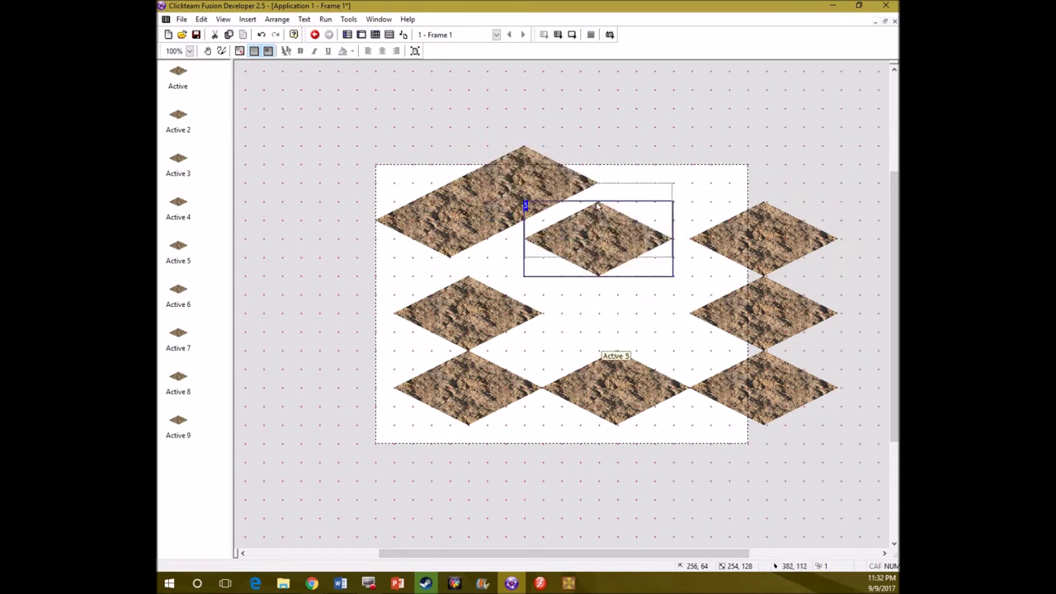
{"action": "left_click_drag", "start_coordinate": [773, 283], "coordinate": [534, 296]}
{"action": "left_click", "coordinate": [534, 318]}
{"action": "left_click_drag", "start_coordinate": [456, 316], "coordinate": [589, 297]}
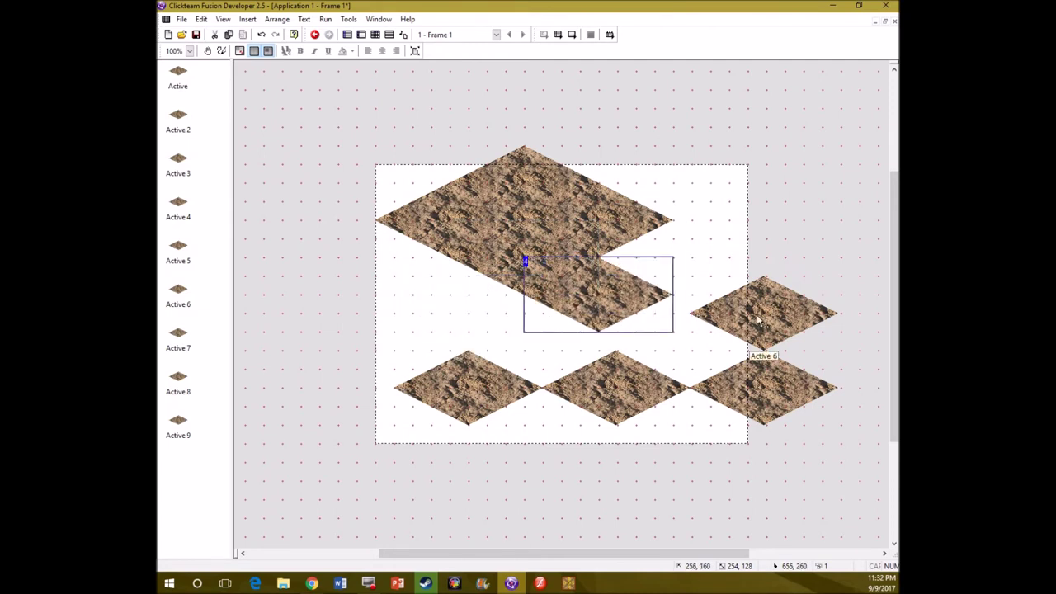
{"action": "left_click", "coordinate": [763, 311]}
{"action": "left_click_drag", "start_coordinate": [692, 281], "coordinate": [600, 224]}
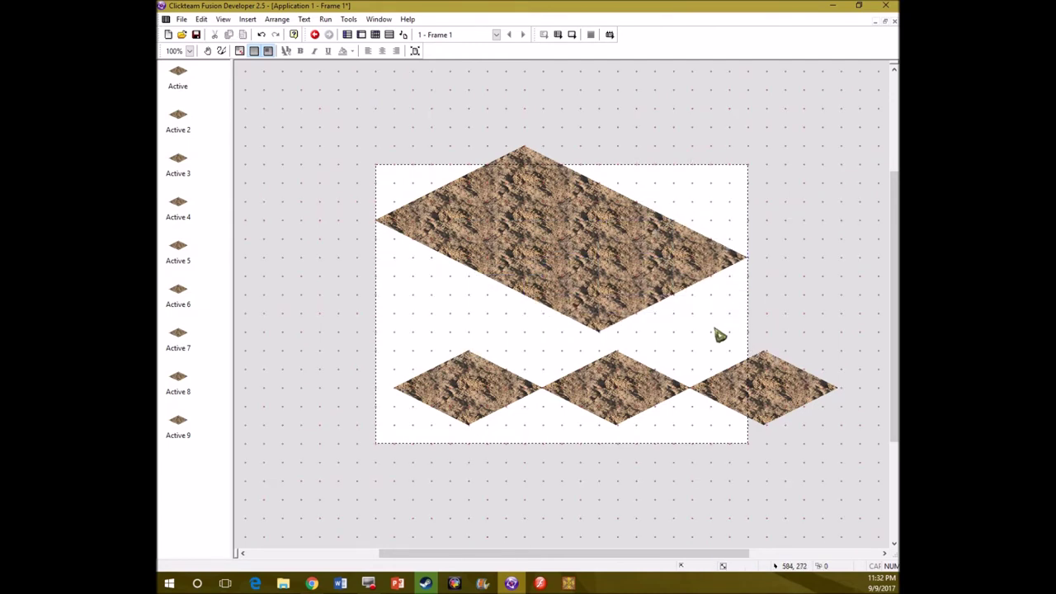
Fit the three small dirt tiles into the big diamond's notches, then return to OpenGameArt.
{"action": "left_click", "coordinate": [589, 401]}
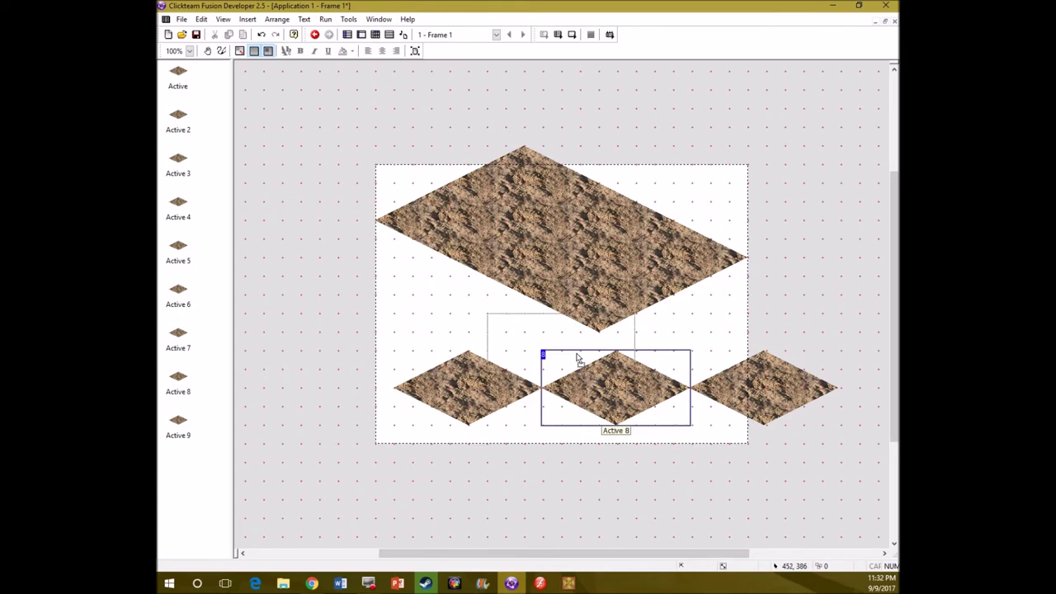
{"action": "left_click_drag", "start_coordinate": [577, 384], "coordinate": [486, 328]}
{"action": "left_click_drag", "start_coordinate": [502, 397], "coordinate": [465, 305]}
{"action": "left_click_drag", "start_coordinate": [766, 391], "coordinate": [599, 373]}
{"action": "left_click", "coordinate": [682, 366]}
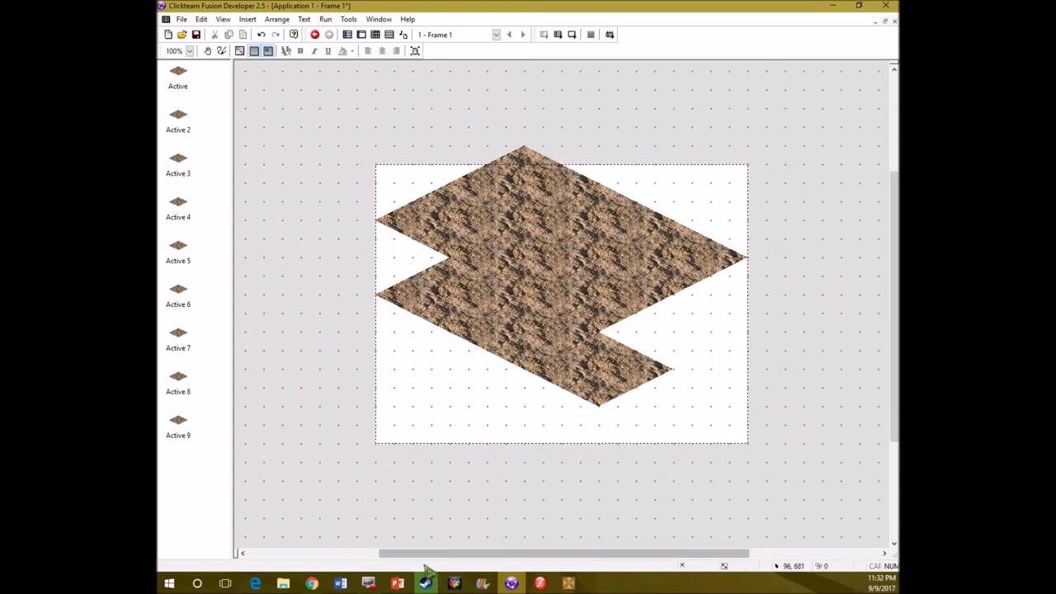
{"action": "left_click", "coordinate": [310, 584]}
{"action": "scroll", "coordinate": [627, 449], "scroll_direction": "down", "scroll_amount": 3}
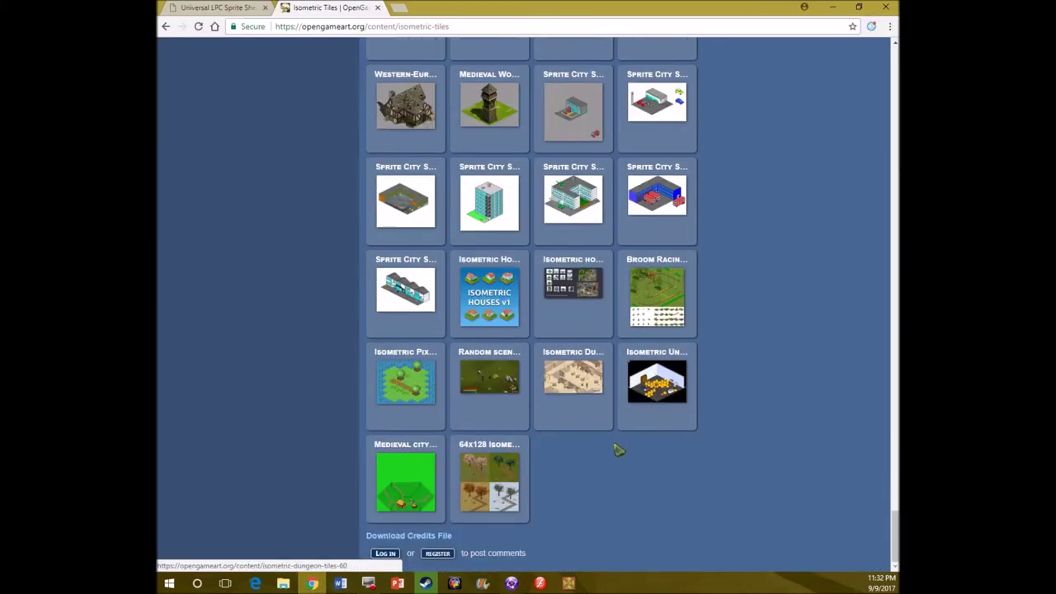
Open the Hex Tiles asset page on OpenGameArt, then return to the Fusion tile layout.
{"action": "scroll", "coordinate": [651, 435], "scroll_direction": "up", "scroll_amount": 15}
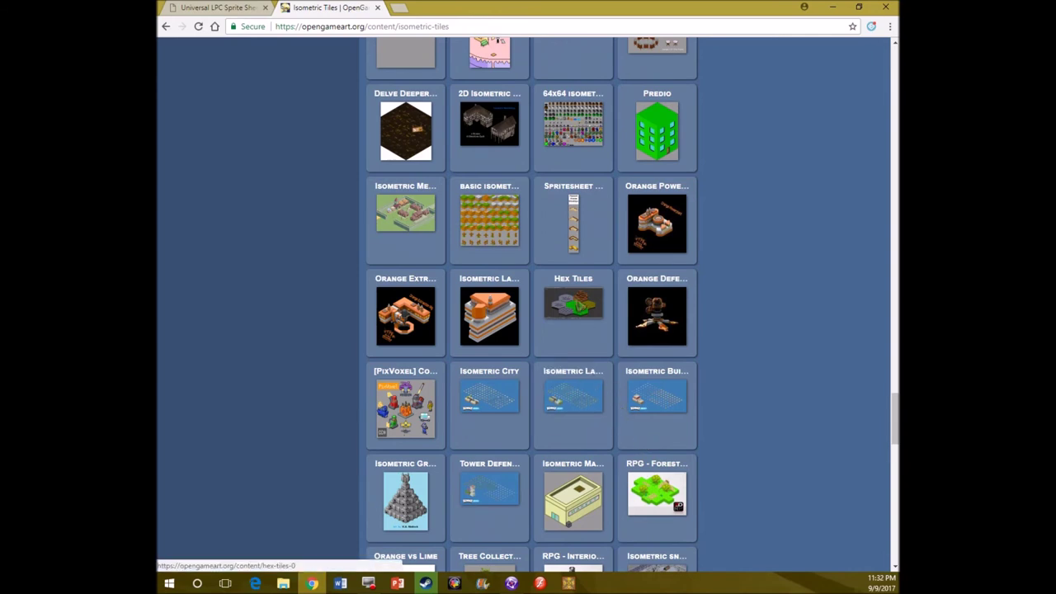
{"action": "left_click", "coordinate": [581, 306]}
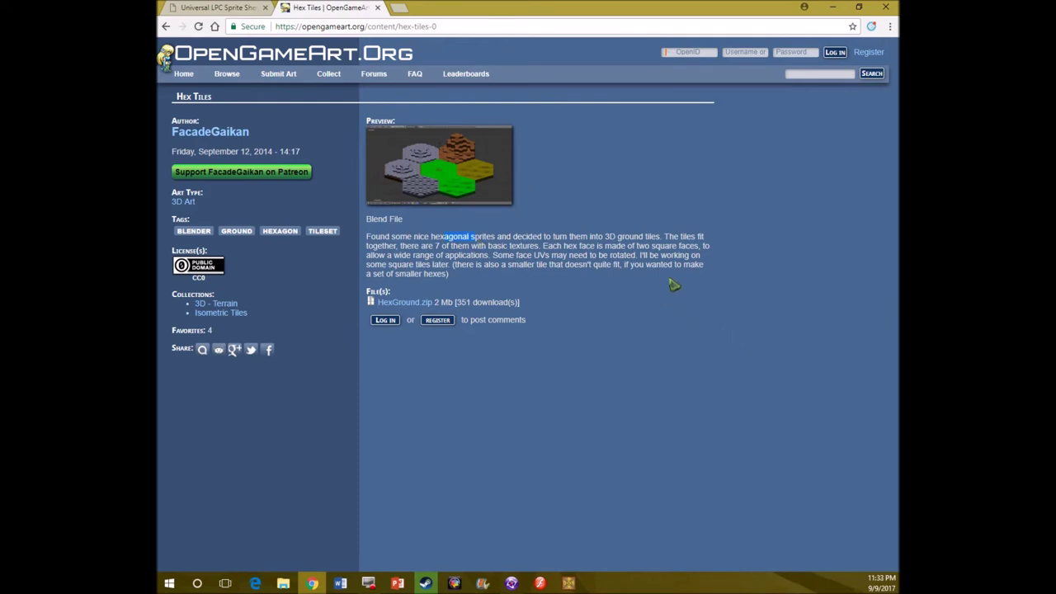
{"action": "left_click", "coordinate": [512, 584]}
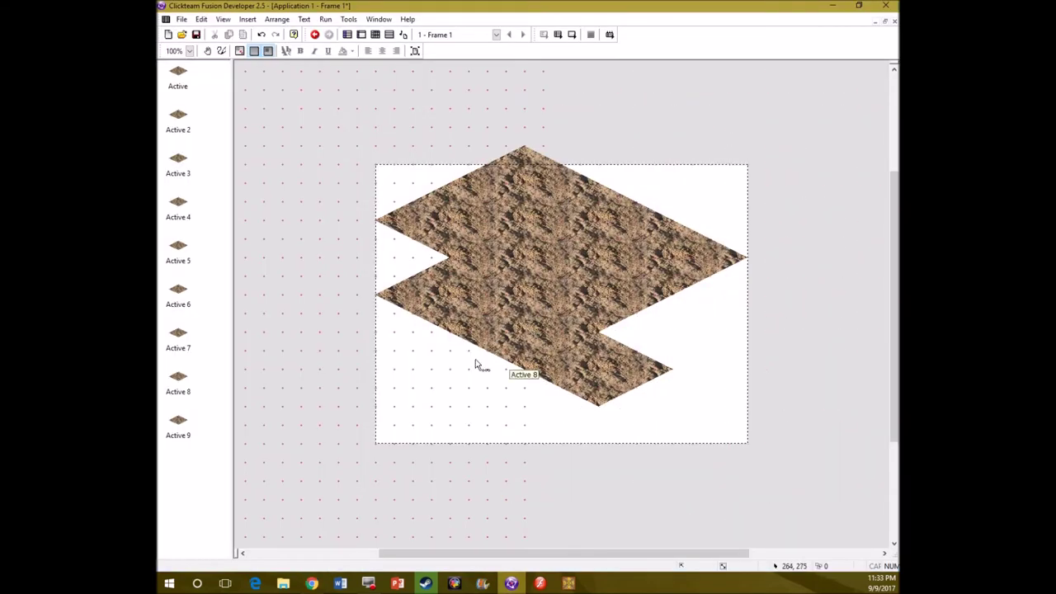
Try moving a dirt tile, undo it, and go back to the Hex Tiles page.
{"action": "left_click_drag", "start_coordinate": [475, 363], "coordinate": [456, 373]}
{"action": "key", "text": "ctrl+z"}
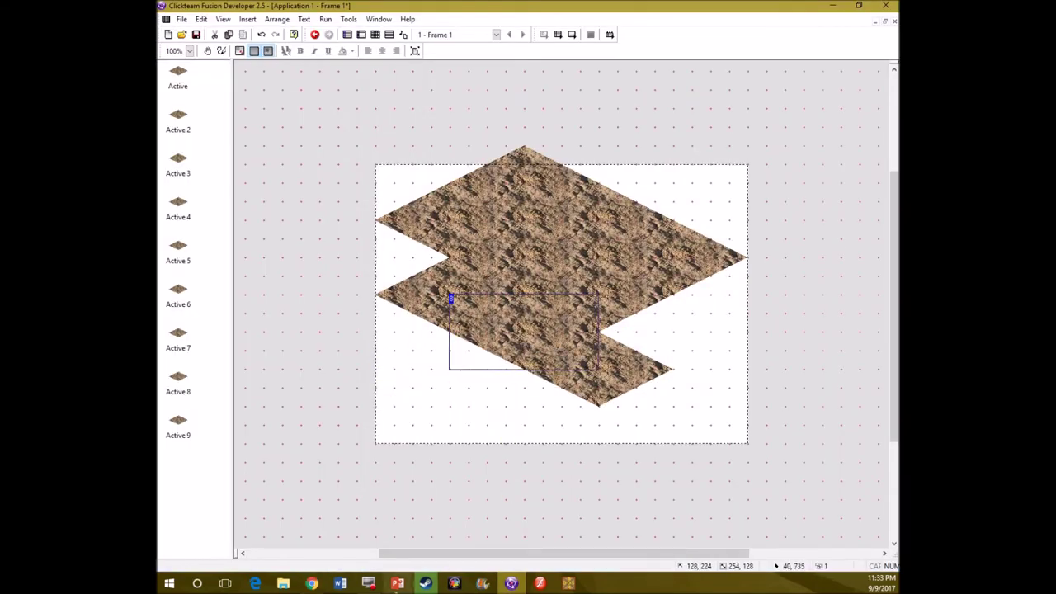
{"action": "left_click", "coordinate": [462, 415]}
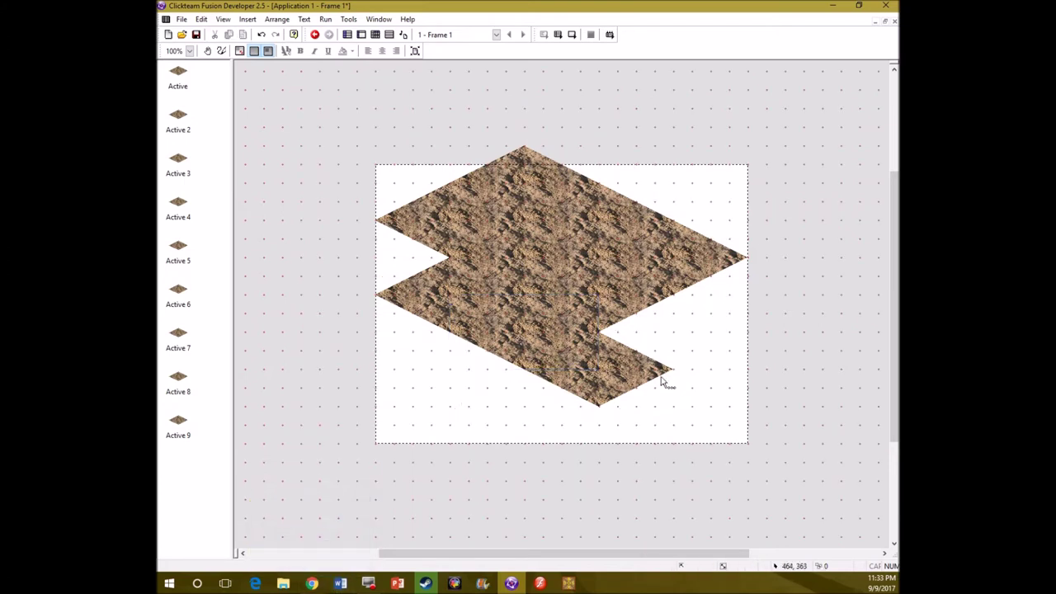
{"action": "left_click", "coordinate": [615, 298]}
{"action": "left_click", "coordinate": [704, 365]}
{"action": "left_click", "coordinate": [312, 583]}
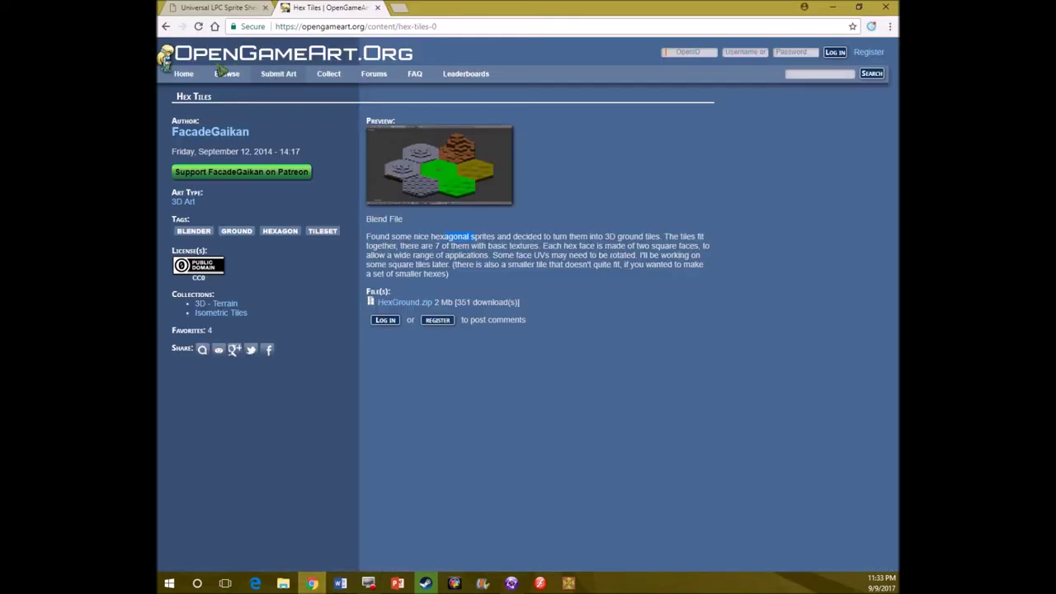
Go back from Hex Tiles and scroll up through the Isometric Tiles thumbnail grid.
{"action": "left_click", "coordinate": [220, 313]}
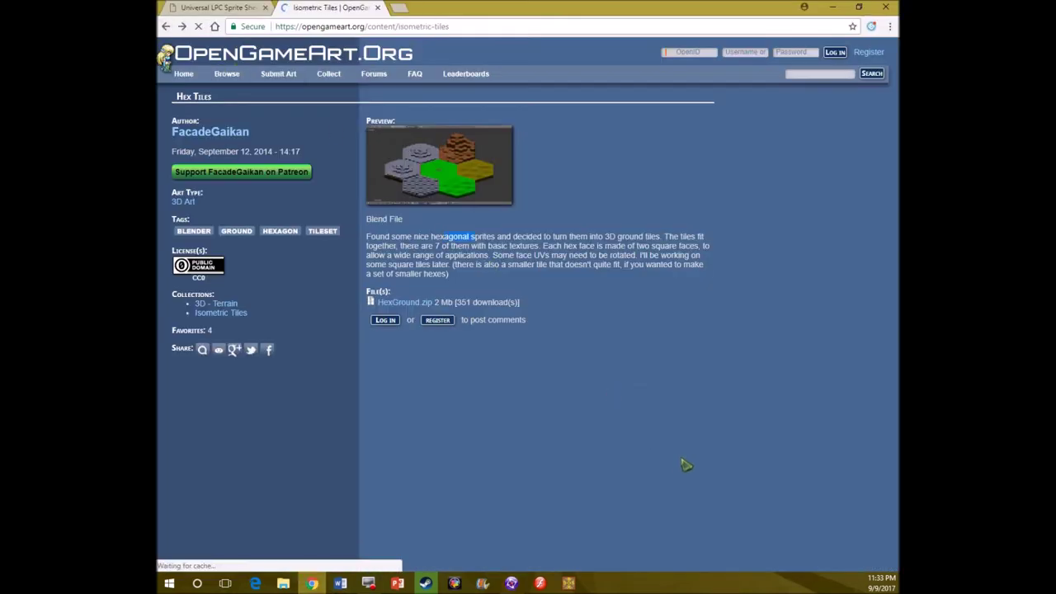
{"action": "scroll", "coordinate": [683, 465], "scroll_direction": "down", "scroll_amount": 15}
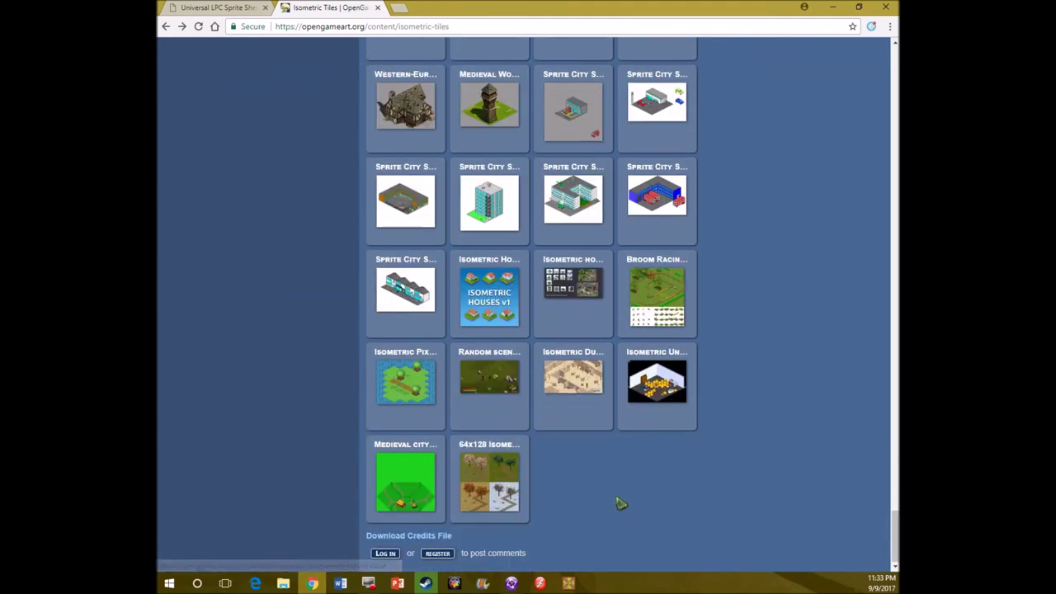
{"action": "scroll", "coordinate": [600, 529], "scroll_direction": "up", "scroll_amount": 20}
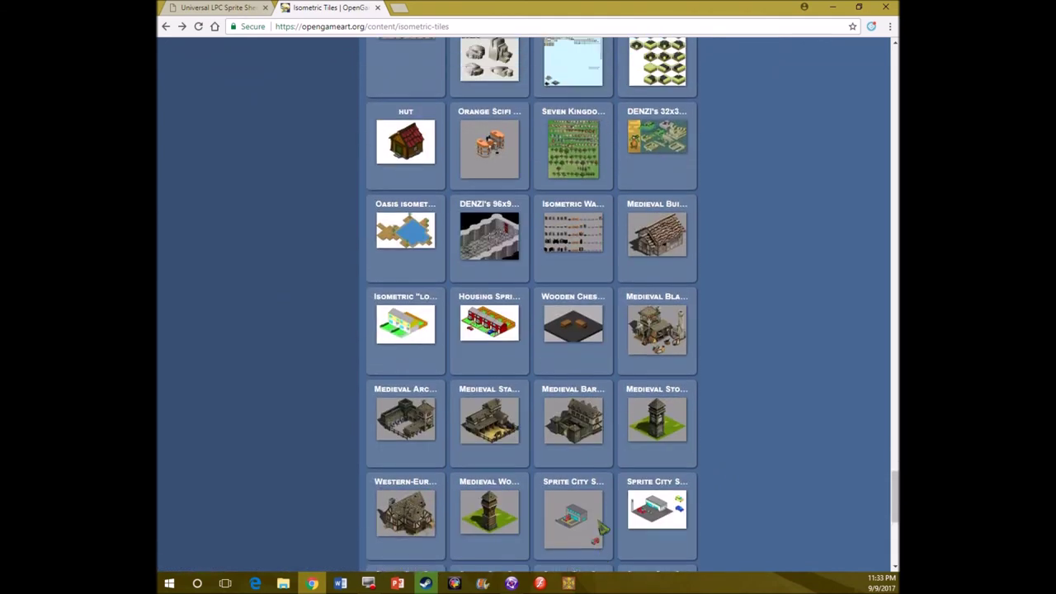
{"action": "scroll", "coordinate": [627, 530], "scroll_direction": "up", "scroll_amount": 10}
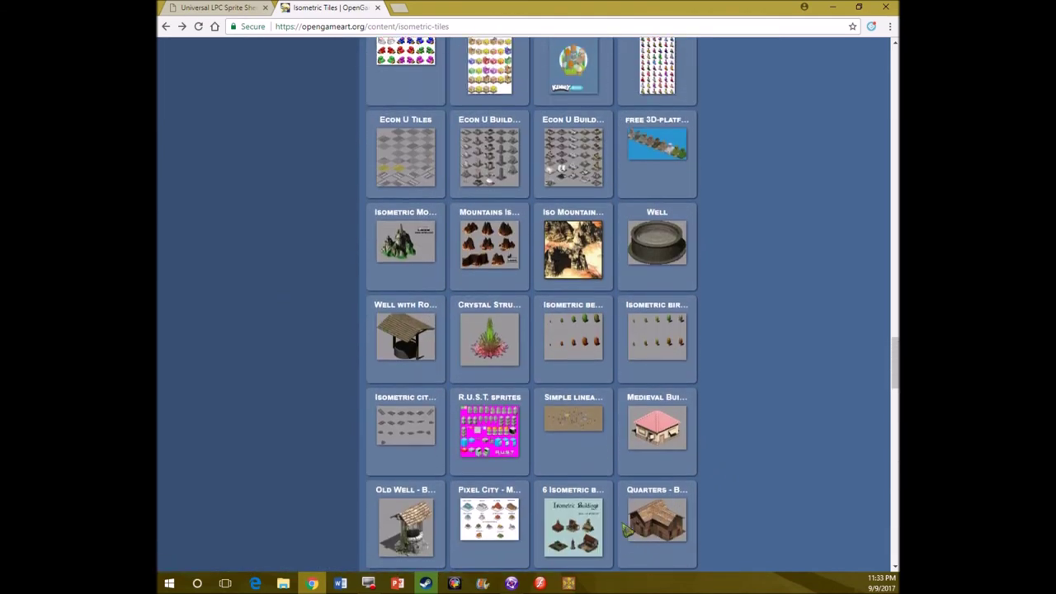
{"action": "scroll", "coordinate": [627, 530], "scroll_direction": "up", "scroll_amount": 7}
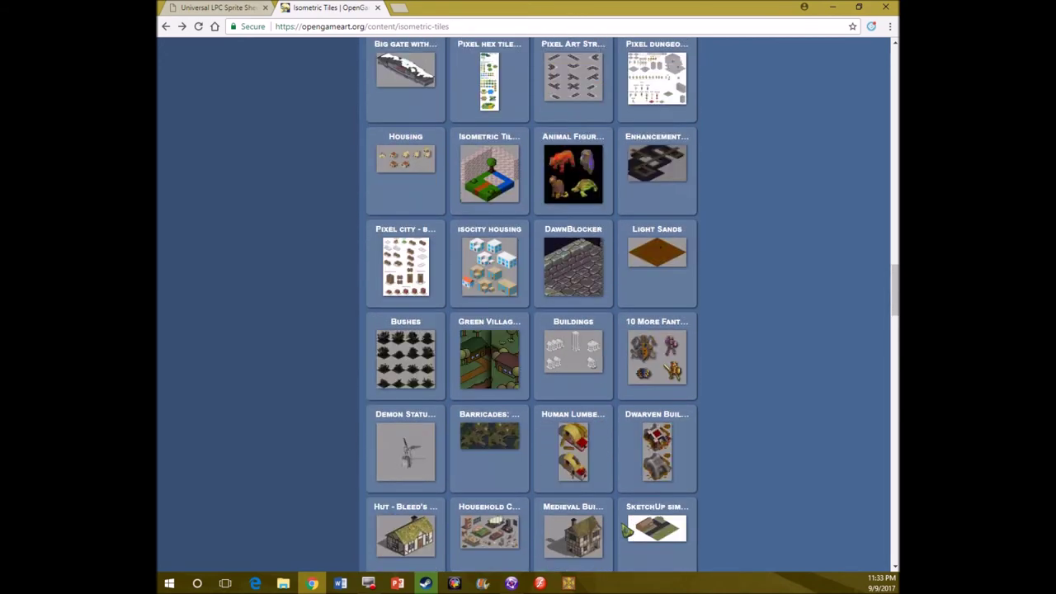
{"action": "scroll", "coordinate": [626, 531], "scroll_direction": "up", "scroll_amount": 6}
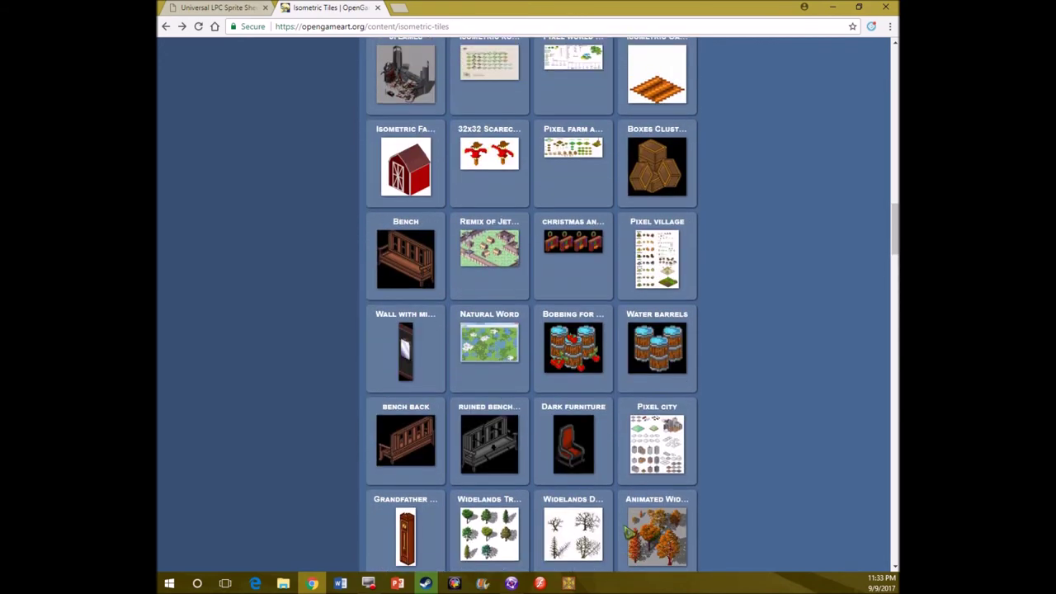
{"action": "scroll", "coordinate": [611, 540], "scroll_direction": "up", "scroll_amount": 4}
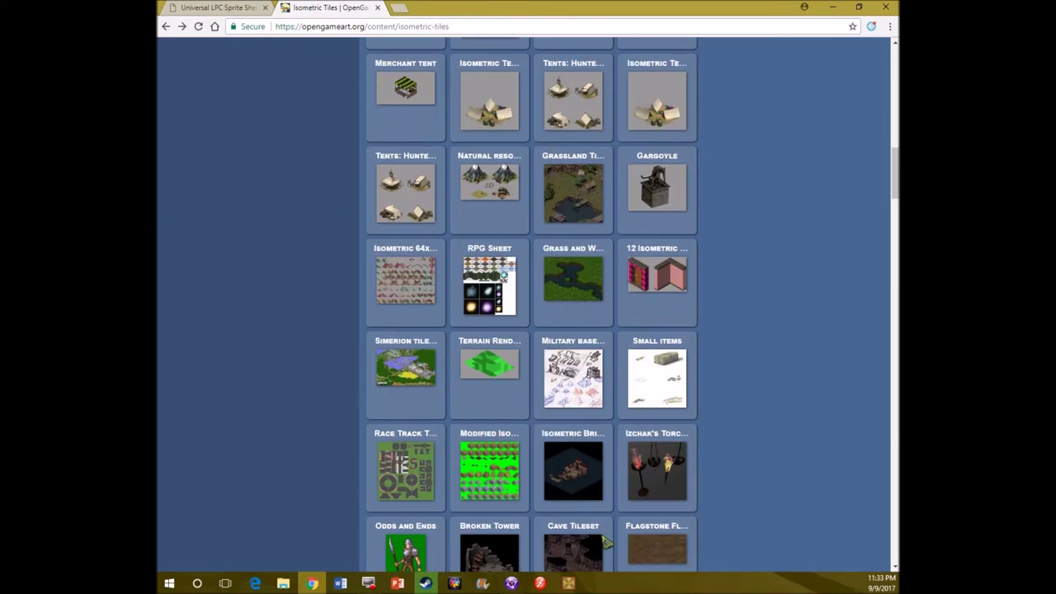
{"action": "scroll", "coordinate": [606, 540], "scroll_direction": "up", "scroll_amount": 8}
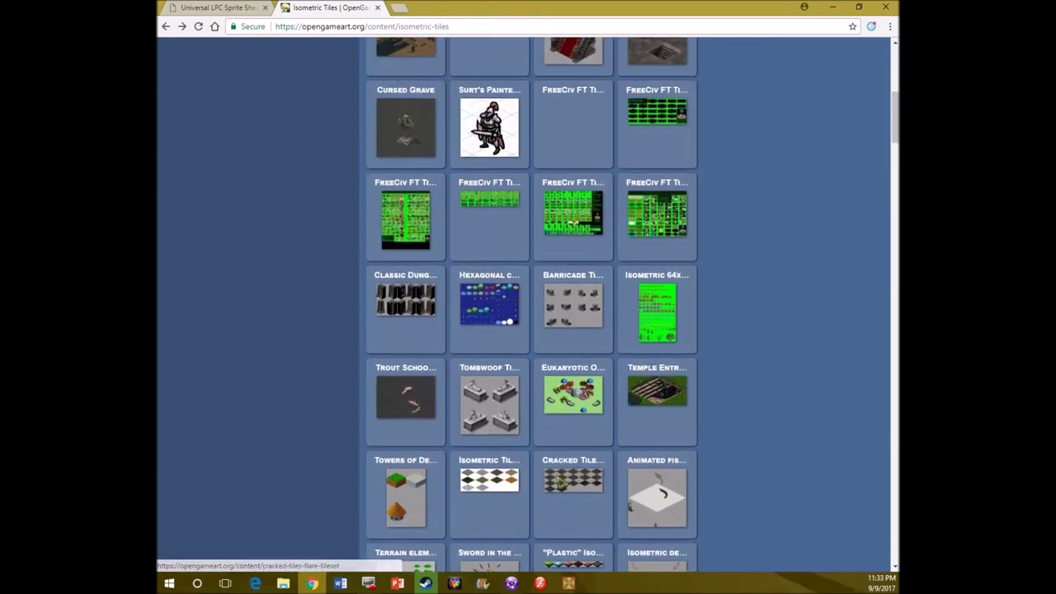
Open the Isometric Tile Starter Pack page and view its last preview image enlarged.
{"action": "left_click", "coordinate": [510, 495]}
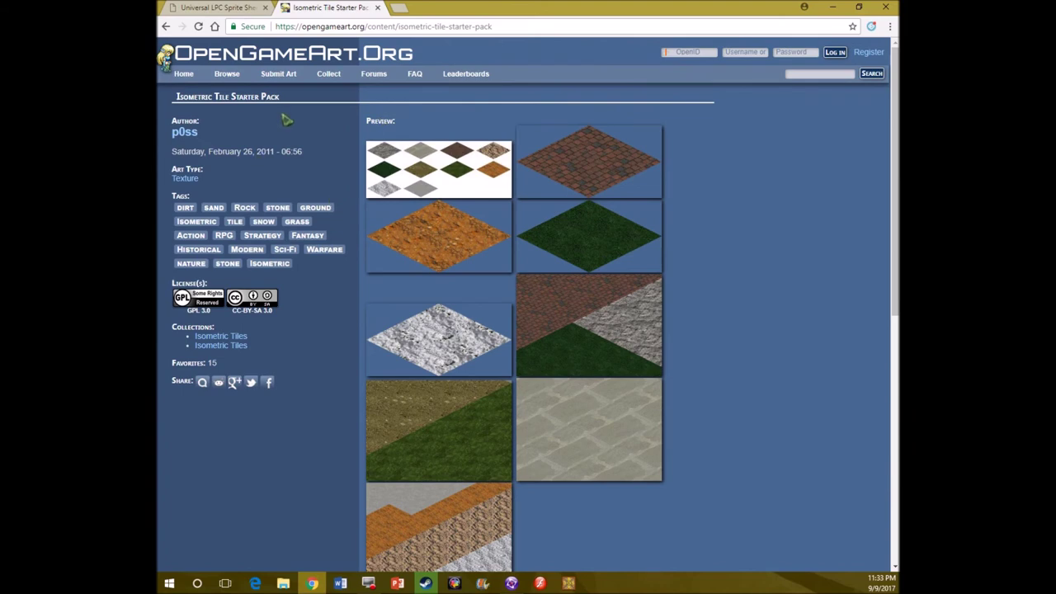
{"action": "scroll", "coordinate": [419, 283], "scroll_direction": "down", "scroll_amount": 2}
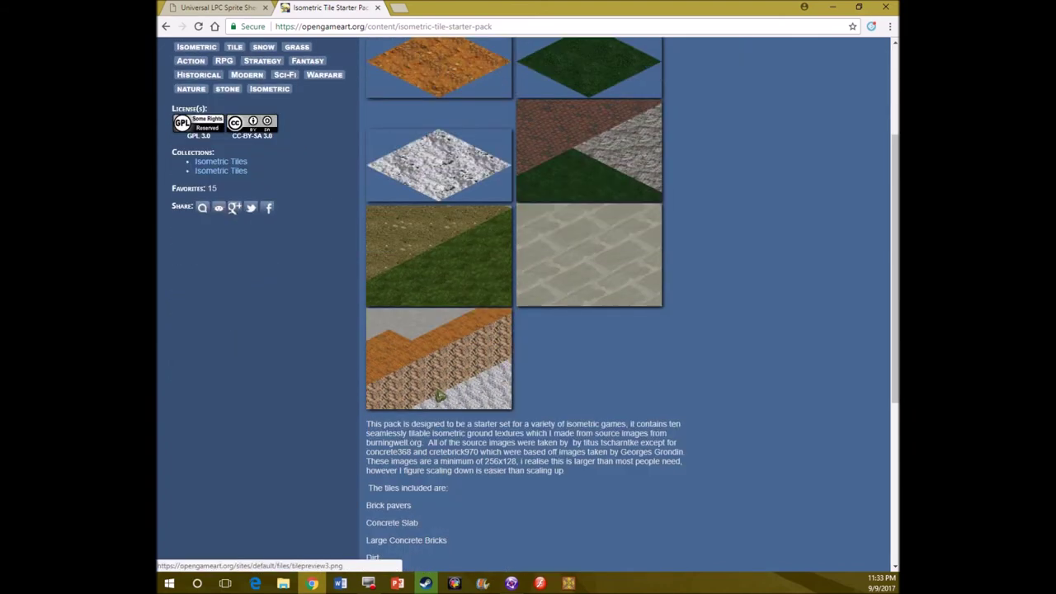
{"action": "left_click", "coordinate": [443, 377]}
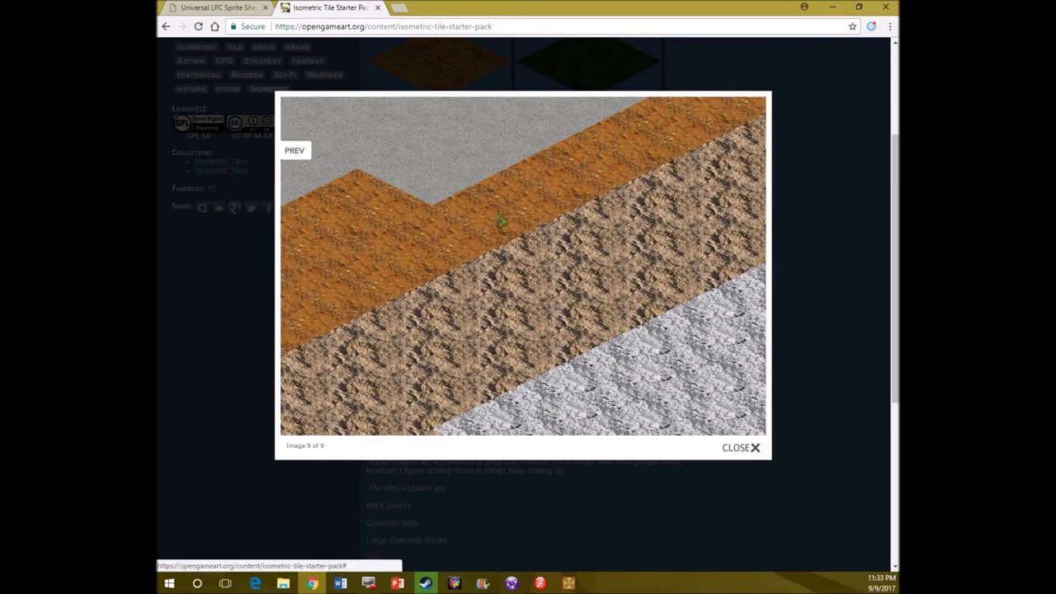
{"action": "left_click", "coordinate": [759, 454]}
Scroll back through the pack page, then minimize Chrome to return to Fusion.
{"action": "scroll", "coordinate": [608, 354], "scroll_direction": "down", "scroll_amount": 2}
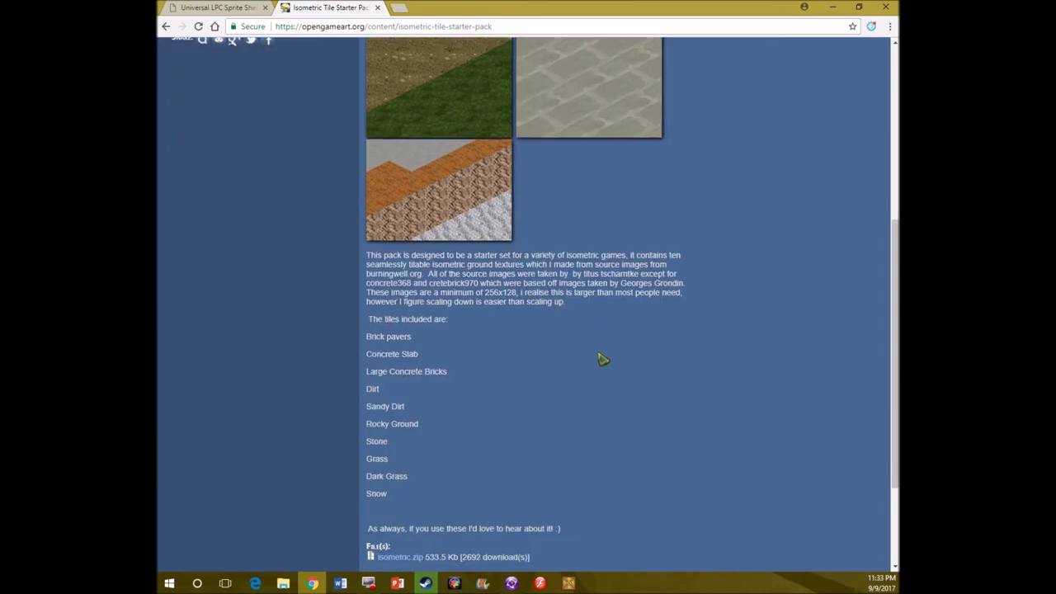
{"action": "scroll", "coordinate": [556, 346], "scroll_direction": "up", "scroll_amount": 3}
{"action": "scroll", "coordinate": [405, 153], "scroll_direction": "up", "scroll_amount": 2}
{"action": "scroll", "coordinate": [435, 236], "scroll_direction": "down", "scroll_amount": 6}
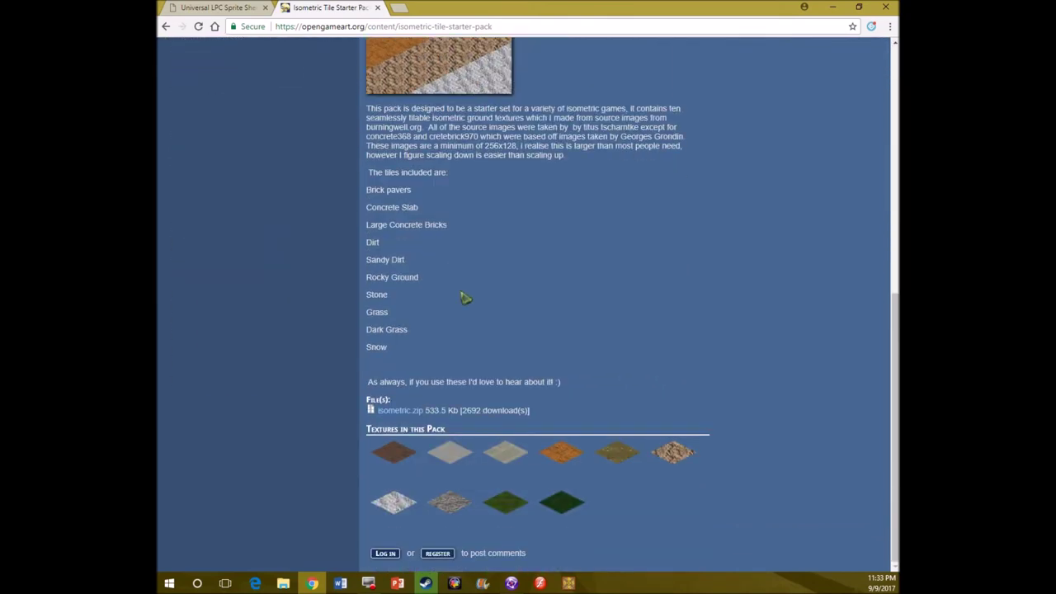
{"action": "scroll", "coordinate": [592, 346], "scroll_direction": "up", "scroll_amount": 3}
{"action": "scroll", "coordinate": [596, 345], "scroll_direction": "up", "scroll_amount": 3}
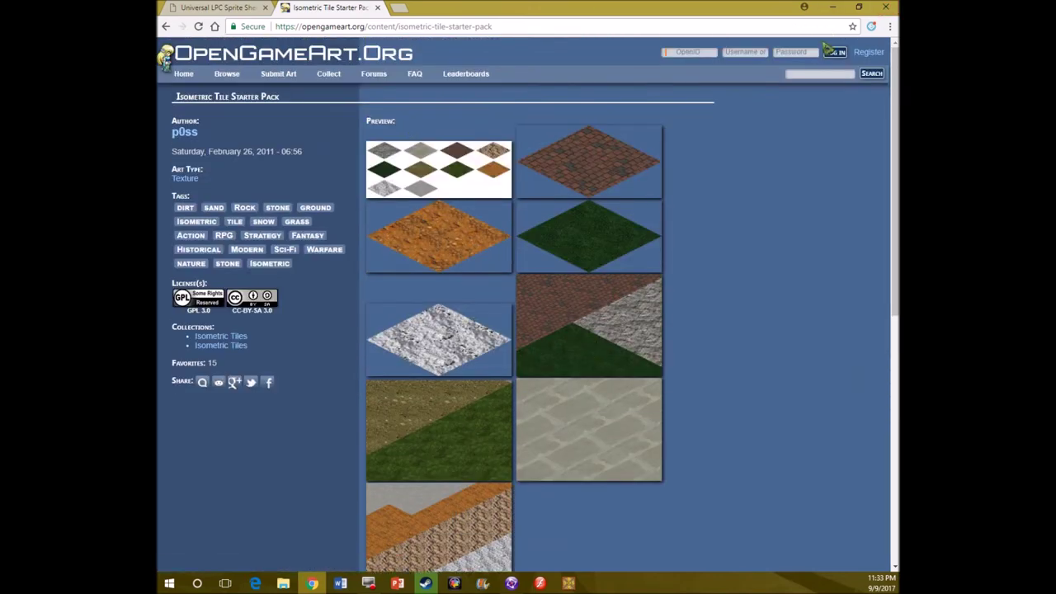
{"action": "left_click", "coordinate": [832, 10]}
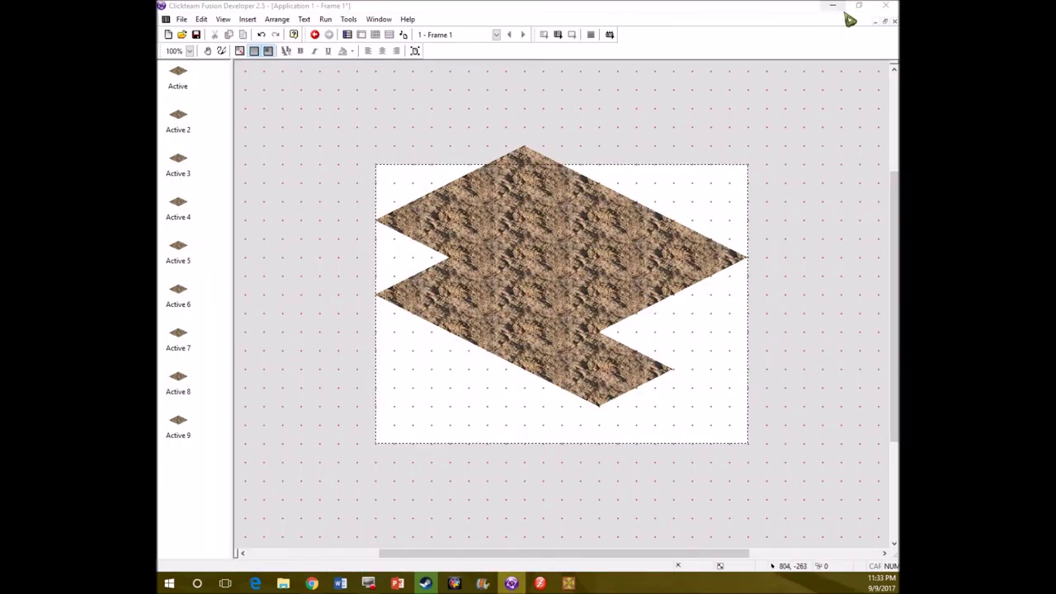
Open the desktop Graphics folder and look inside its Characters folder.
{"action": "left_click", "coordinate": [845, 13]}
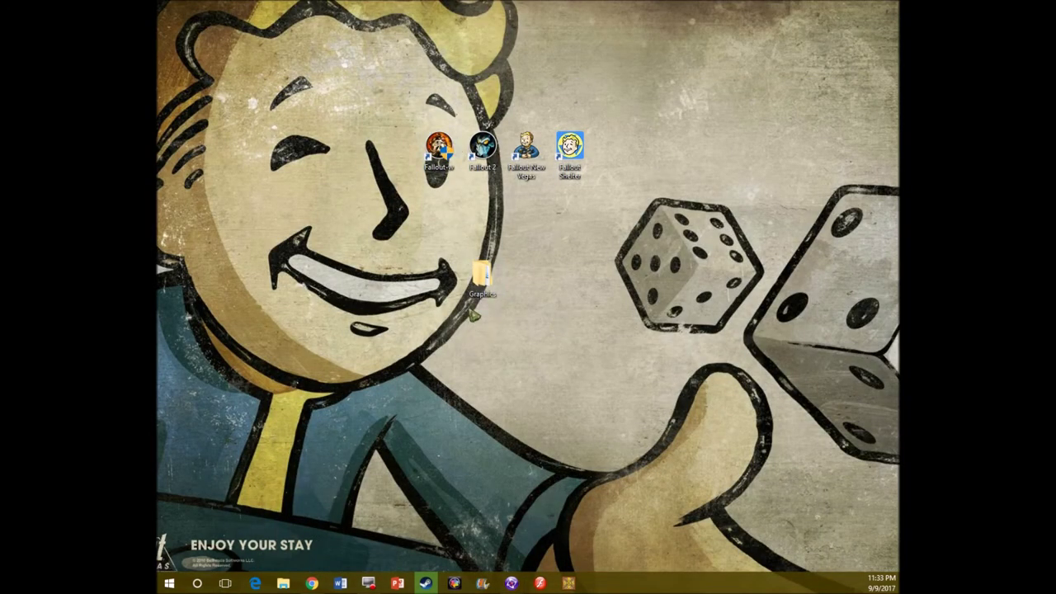
{"action": "left_click_drag", "start_coordinate": [485, 285], "coordinate": [547, 293]}
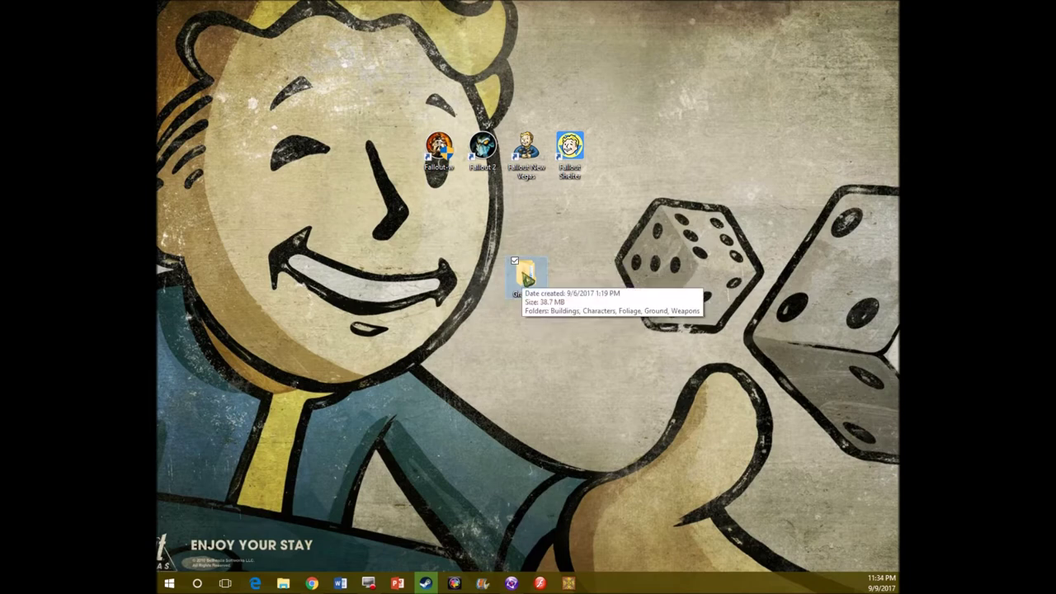
{"action": "double_click", "coordinate": [526, 277]}
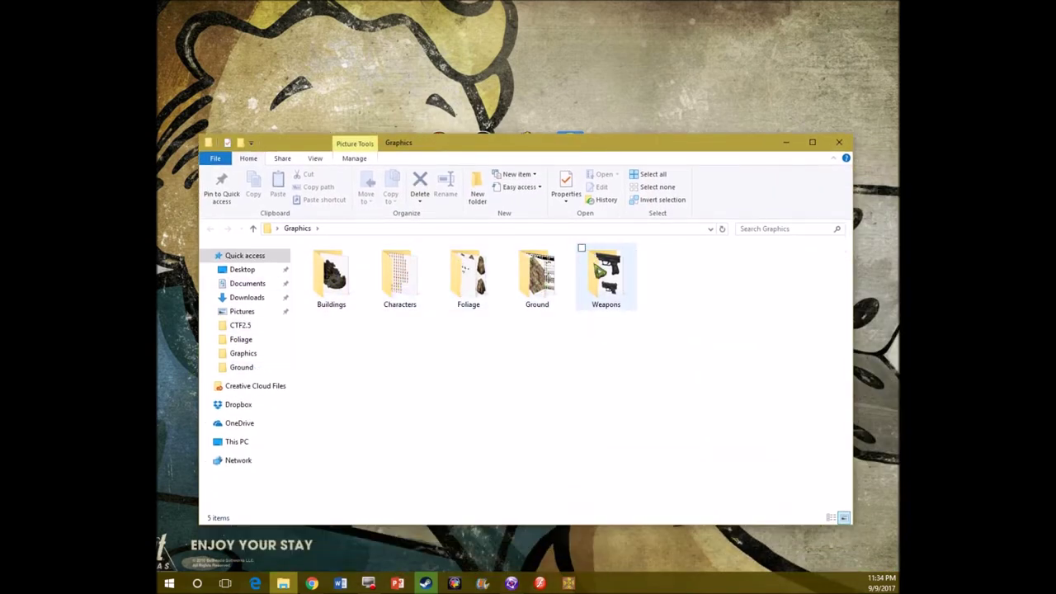
{"action": "double_click", "coordinate": [420, 285]}
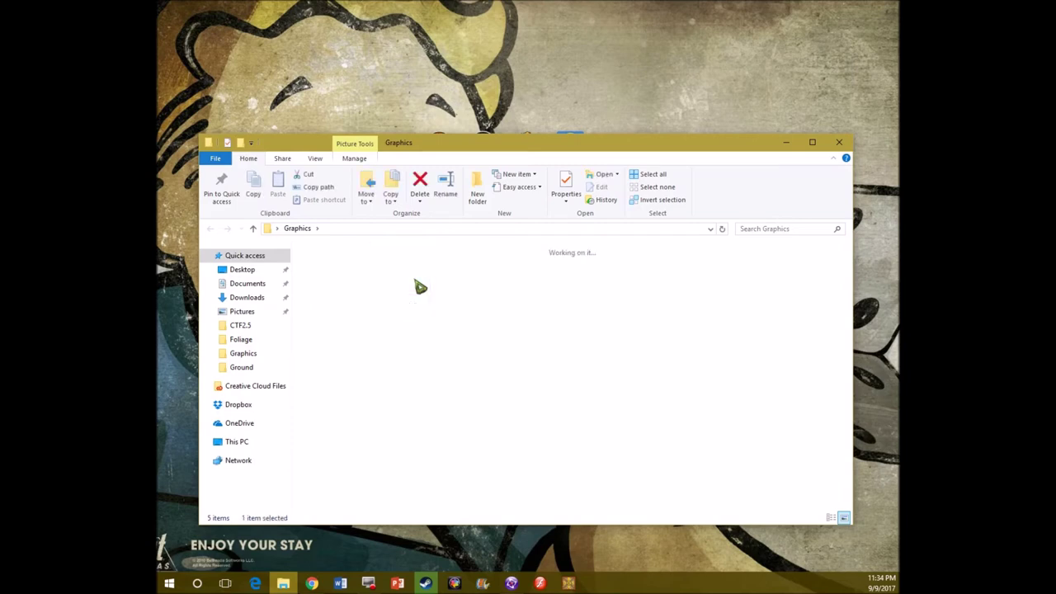
Browse the Buildings folder, then return to Graphics.
{"action": "left_click", "coordinate": [253, 228]}
{"action": "left_click", "coordinate": [351, 279]}
{"action": "double_click", "coordinate": [350, 278]}
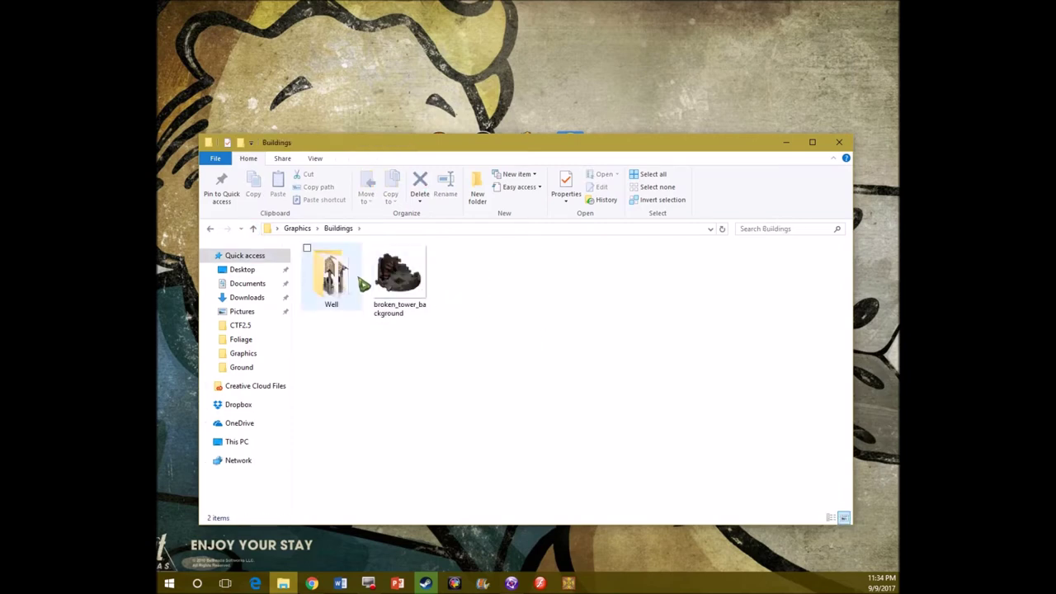
{"action": "left_click", "coordinate": [253, 229]}
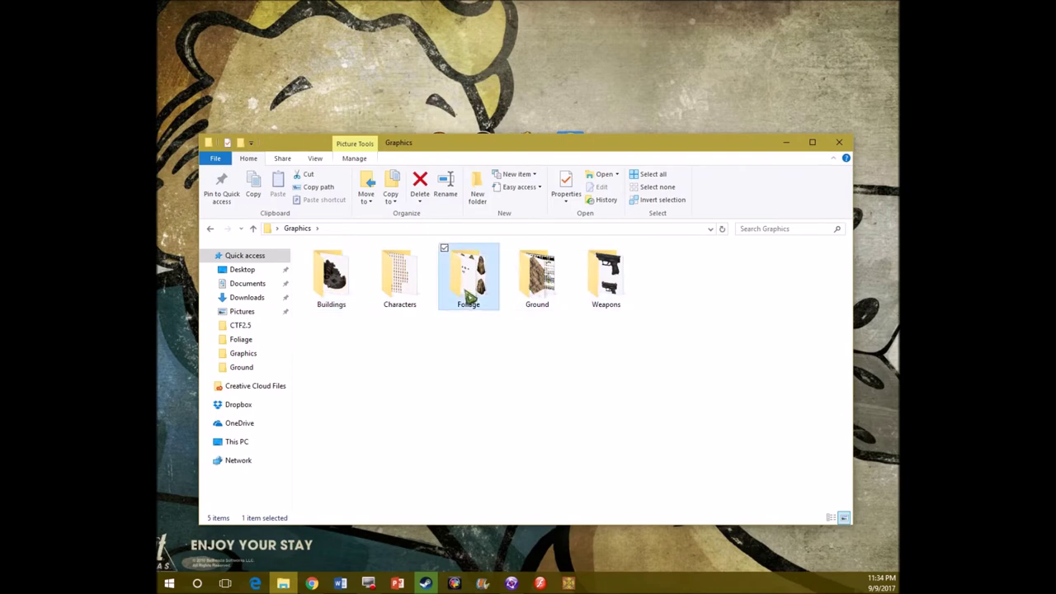
Look through the Foliage folder, then open the Weapons folder.
{"action": "double_click", "coordinate": [466, 292]}
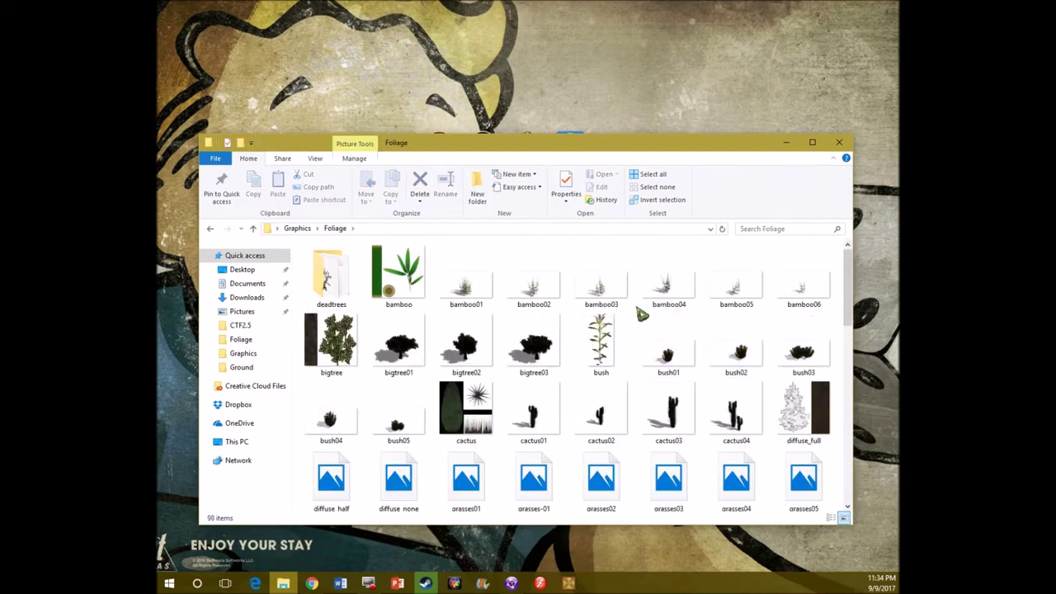
{"action": "scroll", "coordinate": [658, 338], "scroll_direction": "down", "scroll_amount": 3}
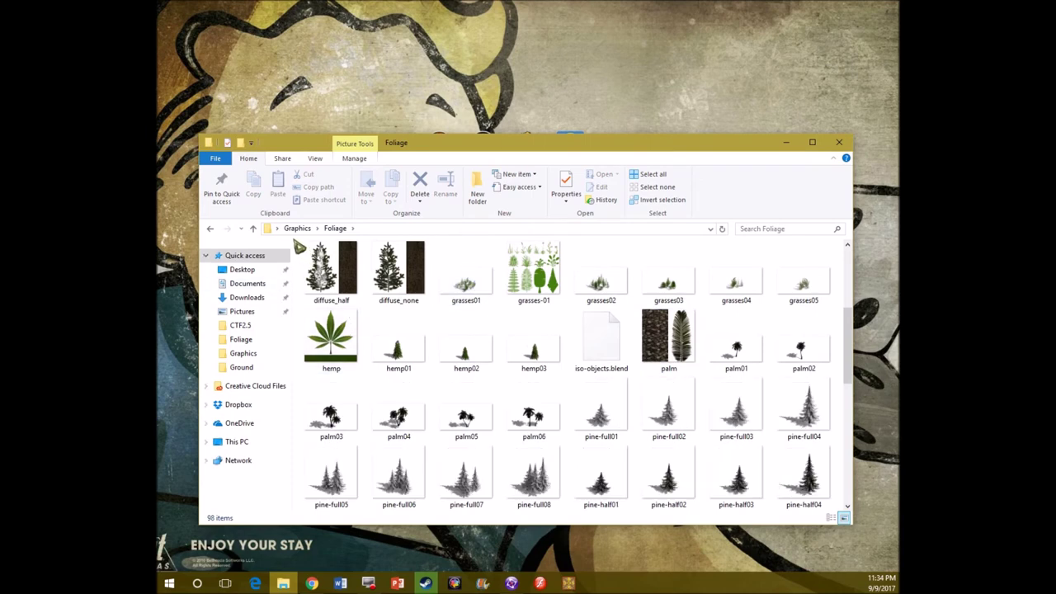
{"action": "left_click", "coordinate": [252, 229]}
{"action": "double_click", "coordinate": [603, 297]}
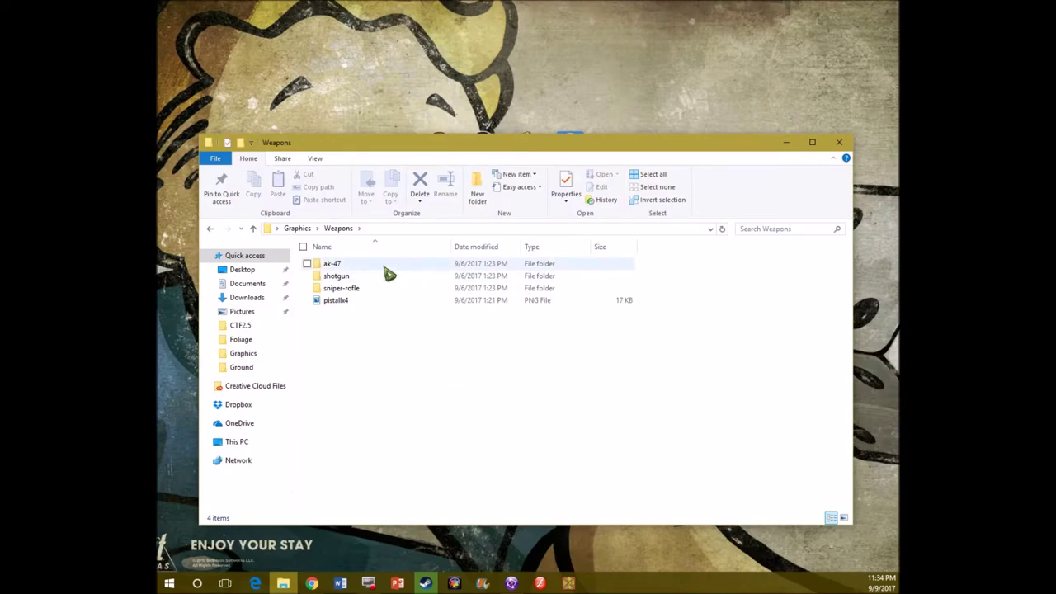
Preview pistallx4.png in Photos, zooming in and out, then close it.
{"action": "left_click", "coordinate": [356, 310]}
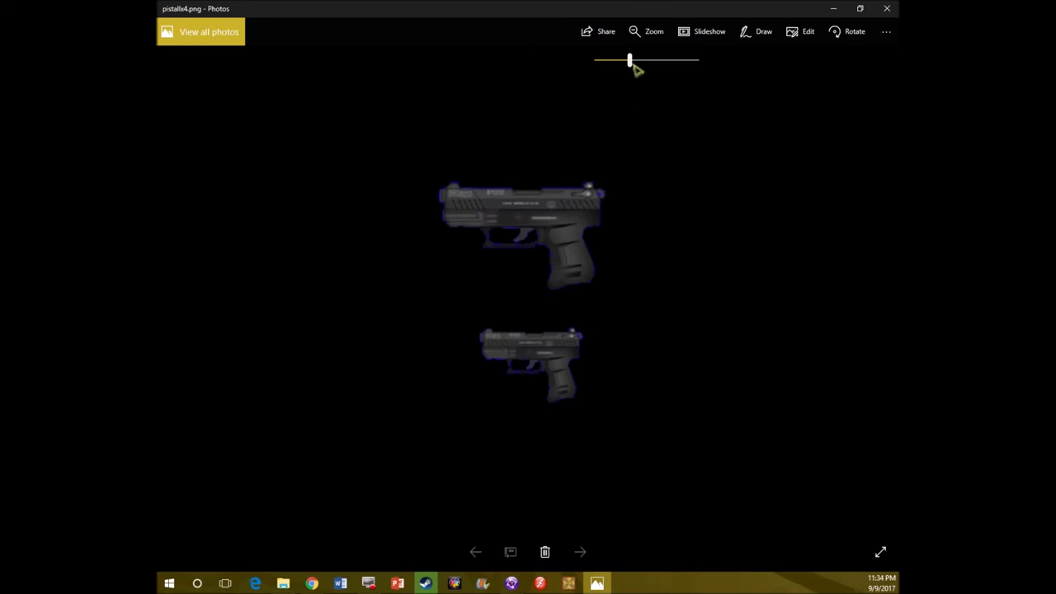
{"action": "mouse_move", "coordinate": [633, 66]}
{"action": "left_mouse_down"}
{"action": "mouse_move", "coordinate": [723, 74]}
{"action": "mouse_move", "coordinate": [627, 74]}
{"action": "left_mouse_up"}
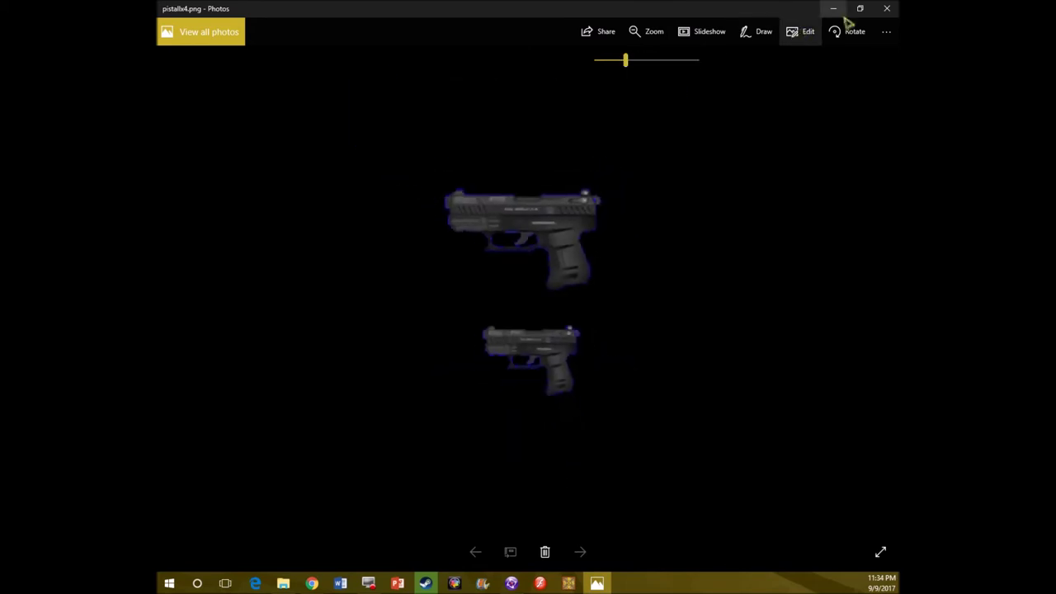
{"action": "left_click", "coordinate": [886, 8]}
Open the ak-47 folder and preview ak-47.png in Photos before closing it.
{"action": "left_click", "coordinate": [381, 265]}
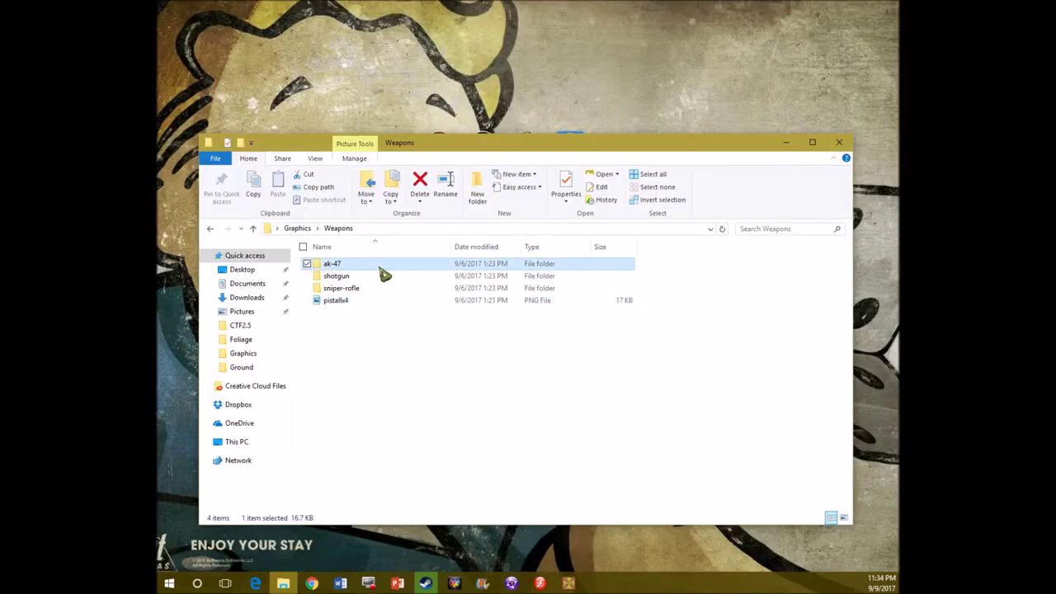
{"action": "double_click", "coordinate": [381, 265]}
{"action": "left_click", "coordinate": [360, 279]}
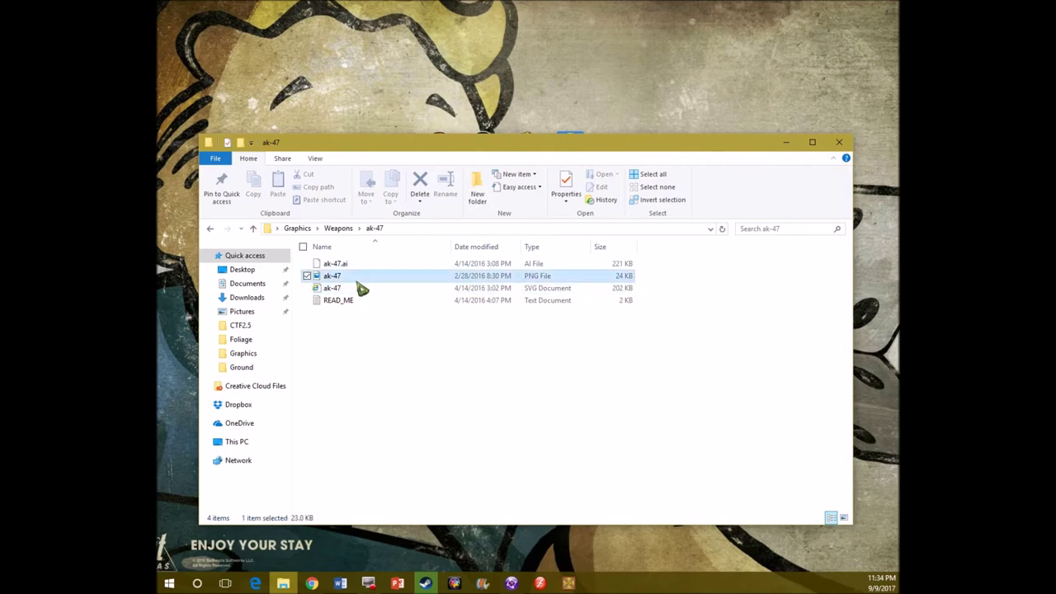
{"action": "double_click", "coordinate": [360, 280]}
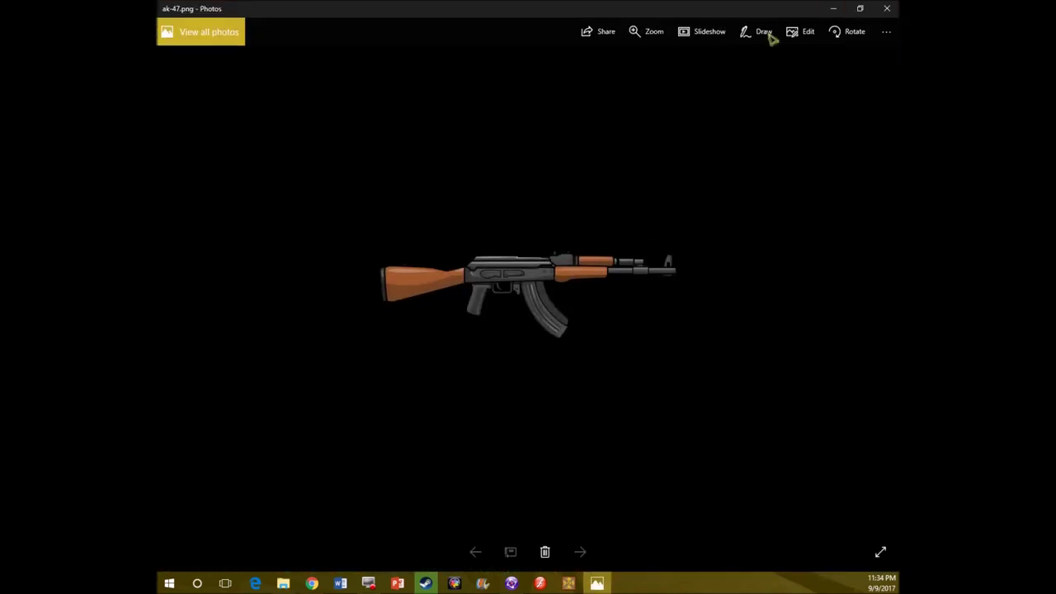
{"action": "left_click", "coordinate": [886, 9]}
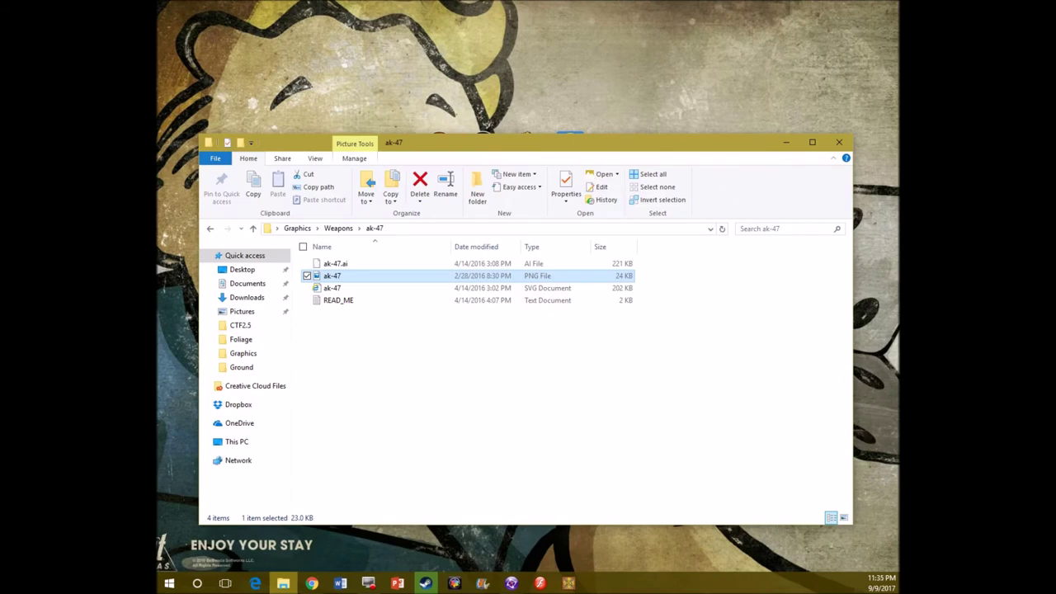
{"action": "key", "text": "alt+Tab"}
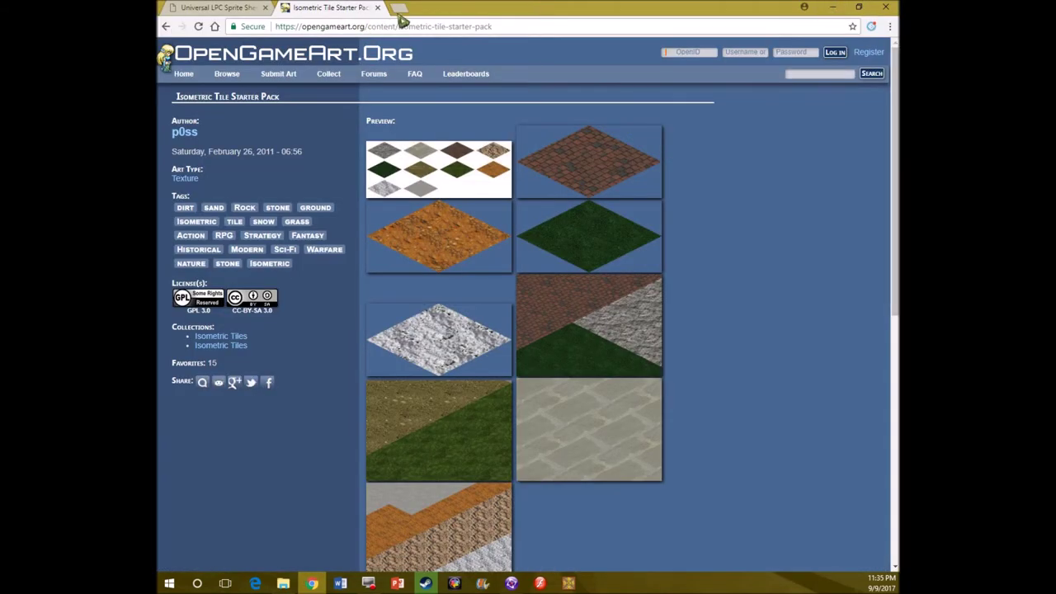
{"action": "left_click", "coordinate": [399, 11]}
{"action": "type", "text": "fallout hud"}
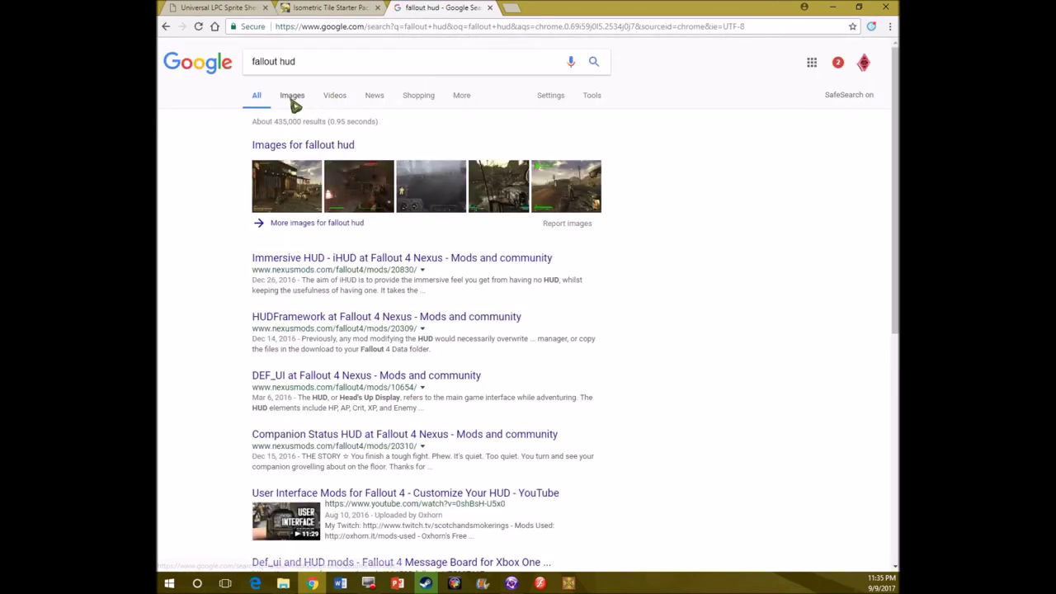
{"action": "left_click", "coordinate": [293, 100]}
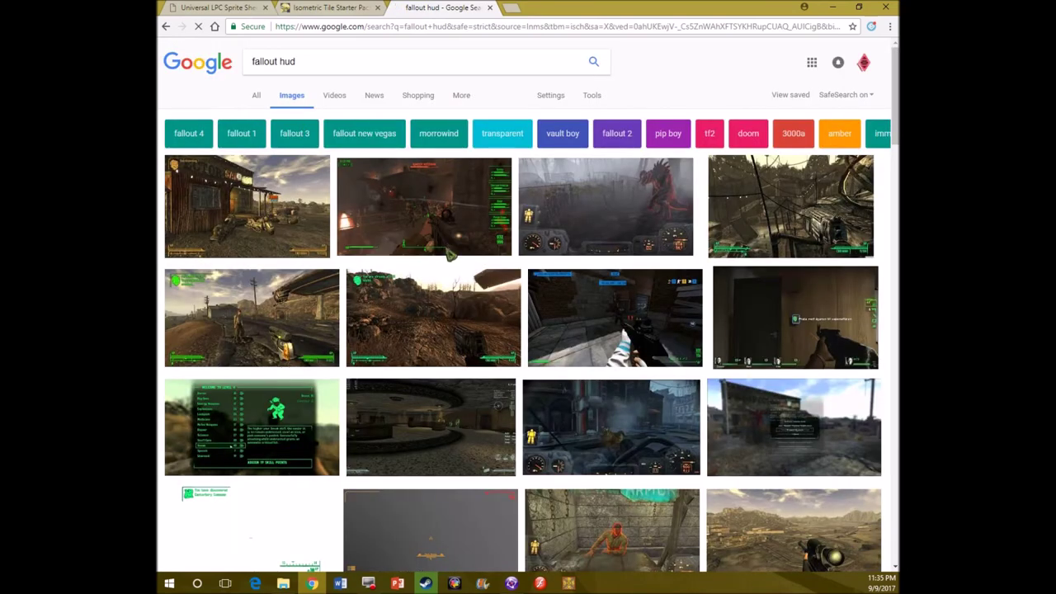
{"action": "scroll", "coordinate": [474, 259], "scroll_direction": "down", "scroll_amount": 3}
{"action": "scroll", "coordinate": [629, 371], "scroll_direction": "down", "scroll_amount": 3}
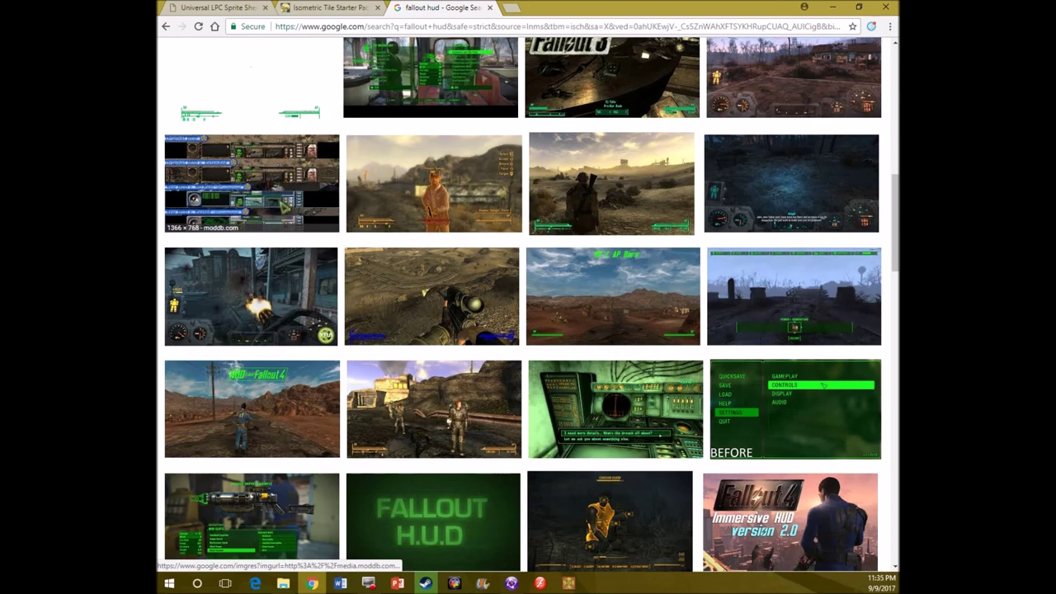
{"action": "left_click", "coordinate": [276, 206]}
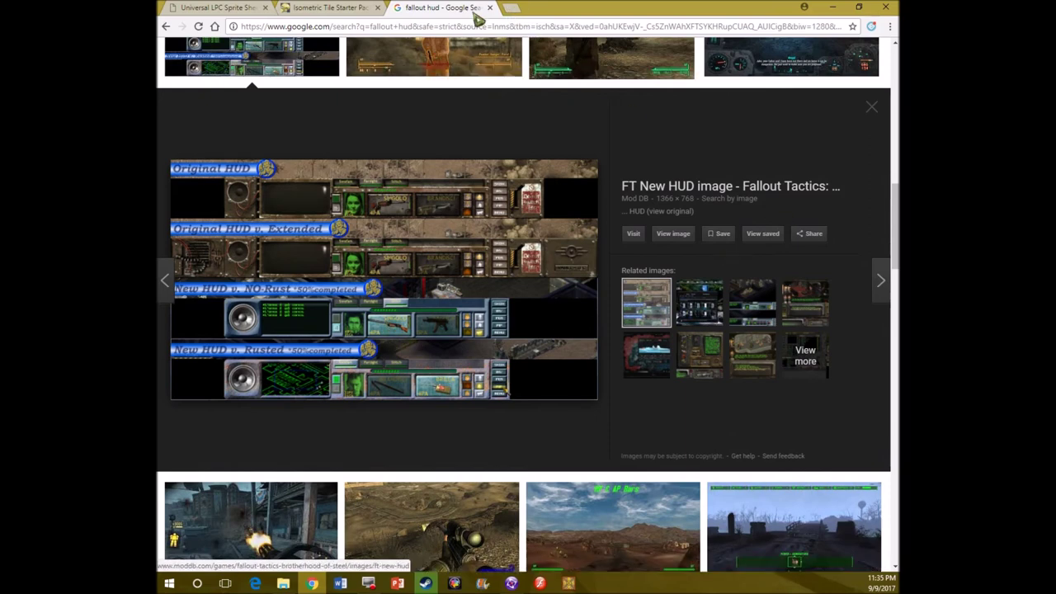
{"action": "left_click", "coordinate": [325, 8]}
{"action": "left_click", "coordinate": [832, 7]}
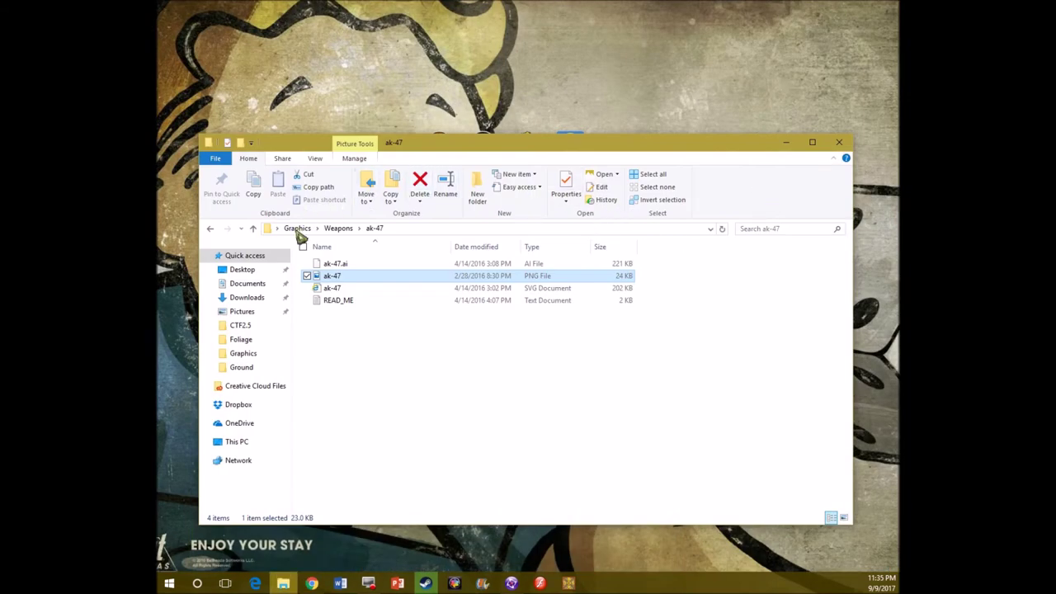
Close File Explorer and bring Clickteam Fusion back to the front.
{"action": "left_click", "coordinate": [295, 229]}
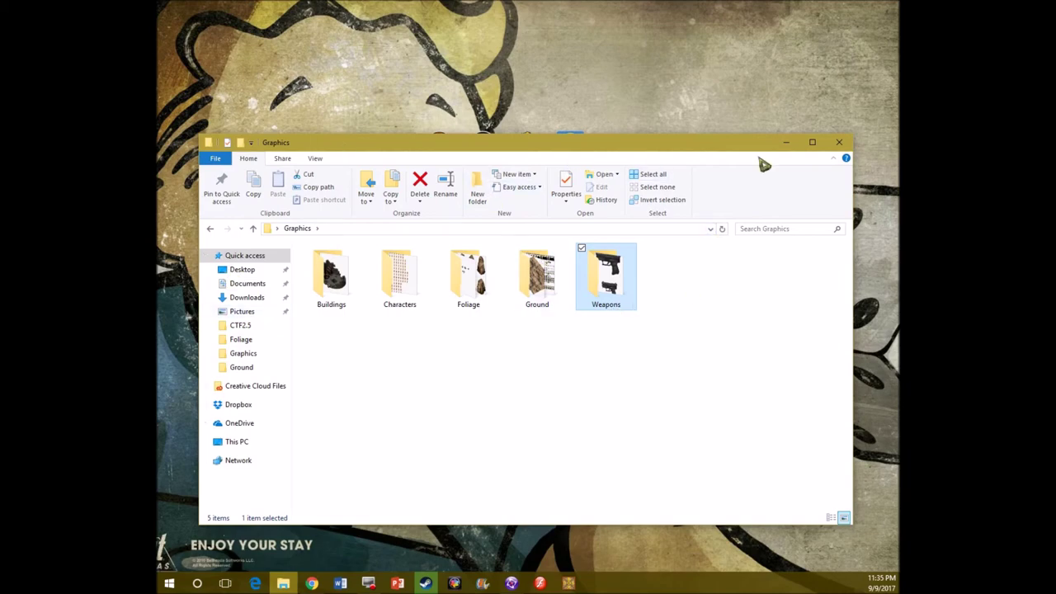
{"action": "left_click", "coordinate": [839, 142]}
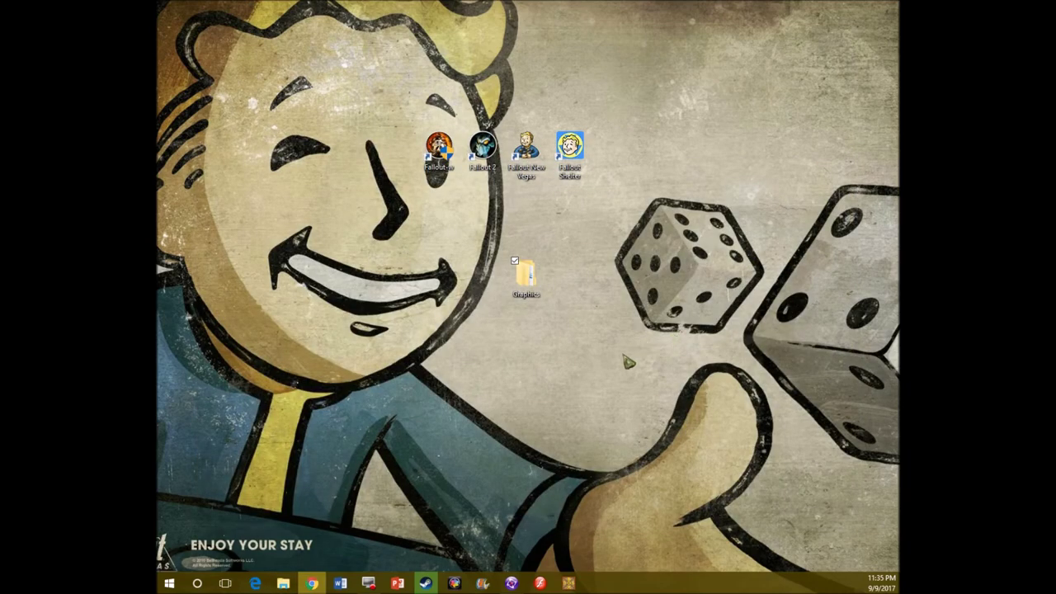
{"action": "left_click", "coordinate": [511, 583]}
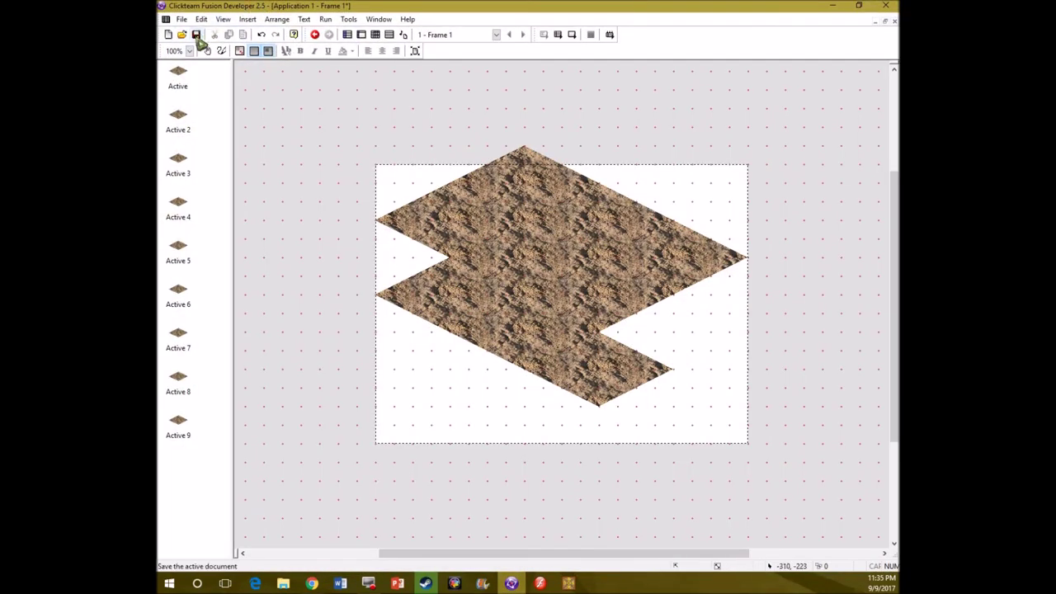
Open the recent project 'hoverproblem' and run its frame as a test.
{"action": "left_click", "coordinate": [180, 19]}
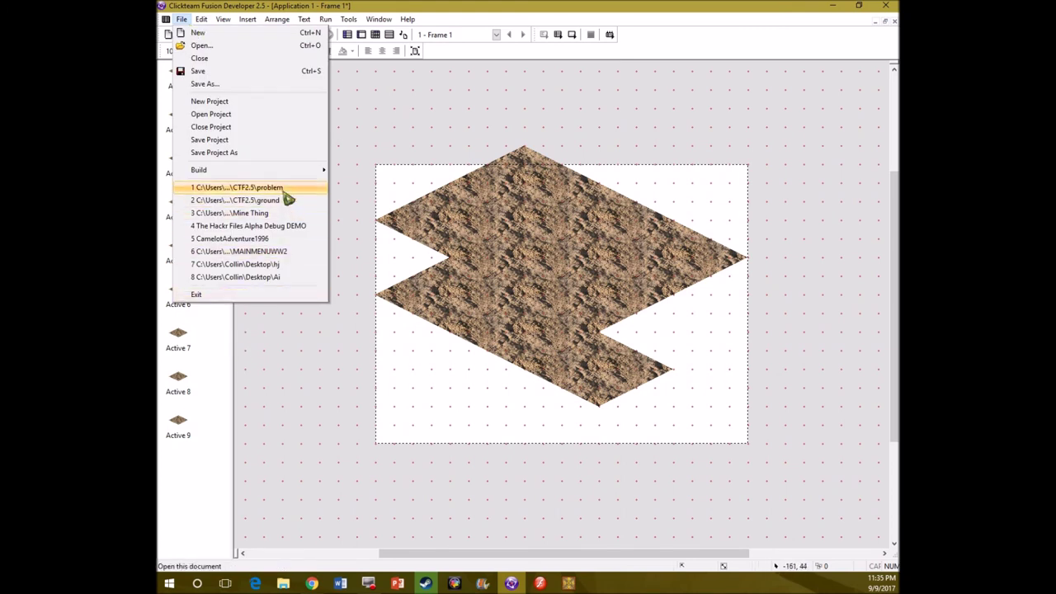
{"action": "left_click", "coordinate": [376, 248]}
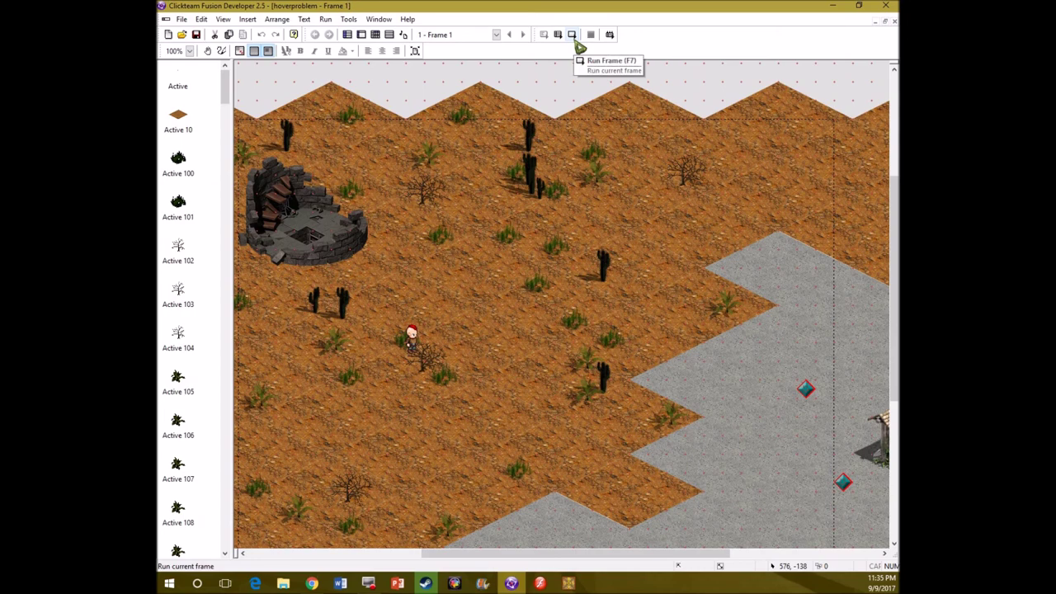
{"action": "left_click", "coordinate": [576, 39]}
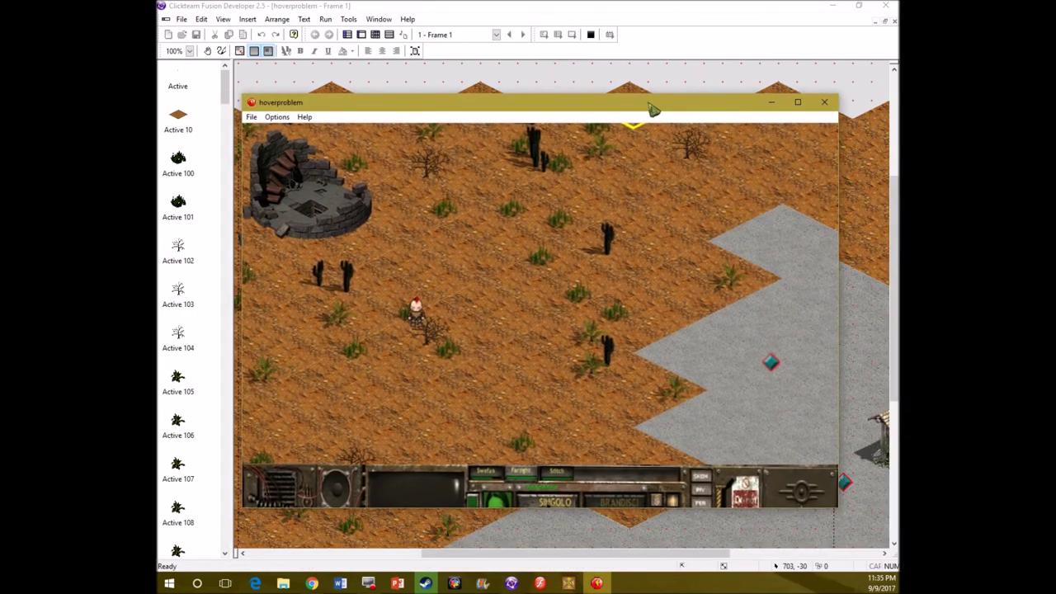
Test click-to-move by walking the character around the well and down the road.
{"action": "left_click", "coordinate": [565, 366]}
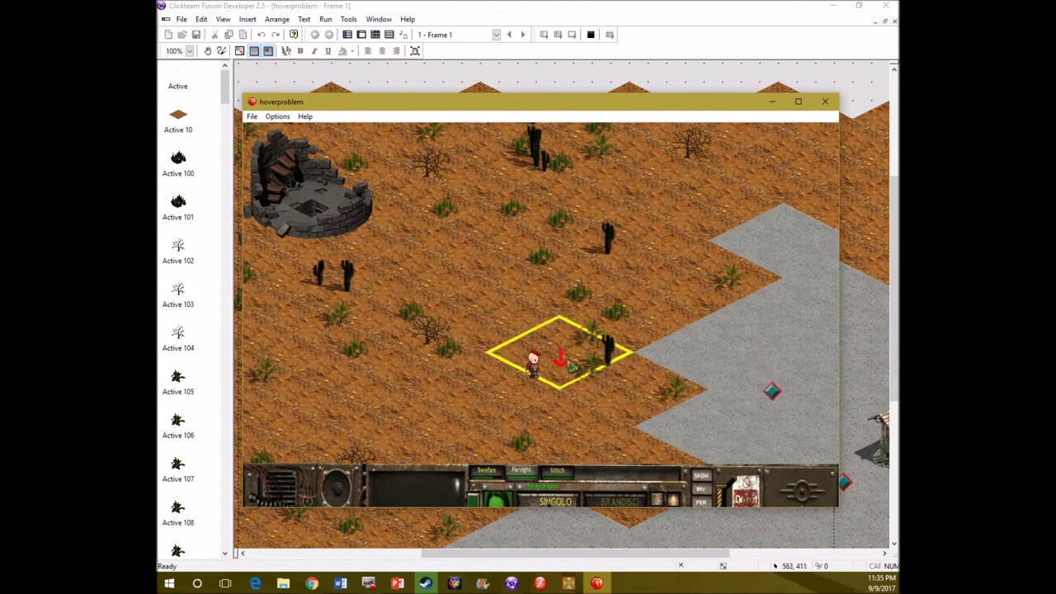
{"action": "left_click", "coordinate": [782, 412]}
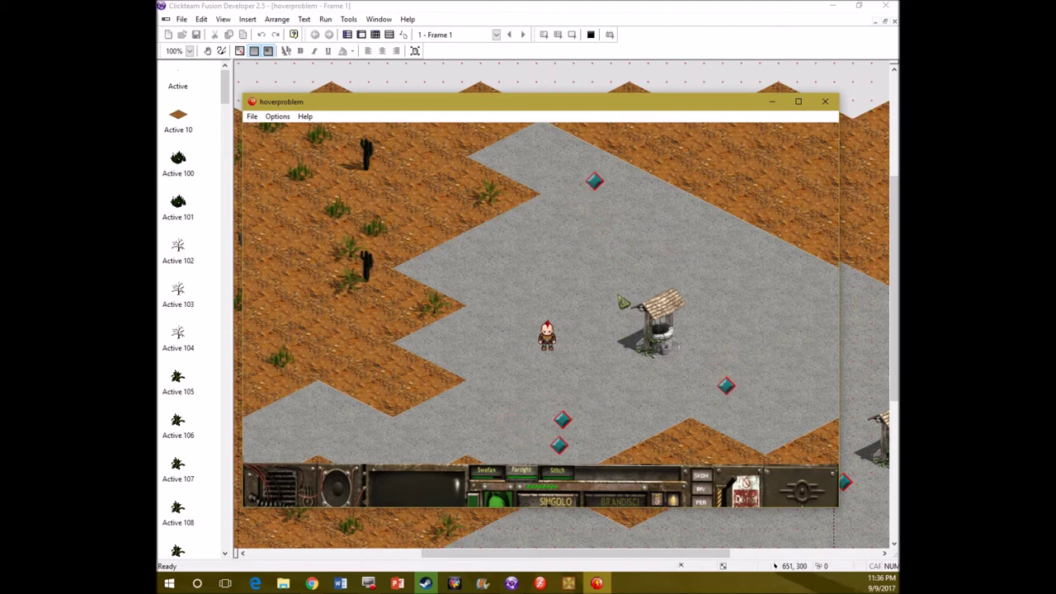
{"action": "left_click", "coordinate": [589, 268]}
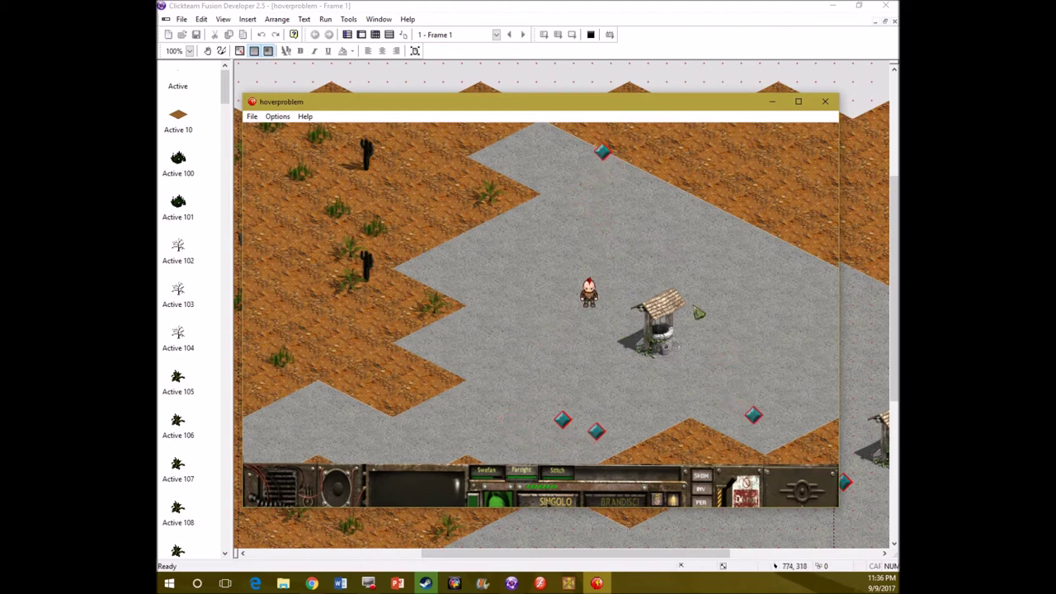
{"action": "left_click", "coordinate": [700, 307]}
{"action": "left_click", "coordinate": [819, 357]}
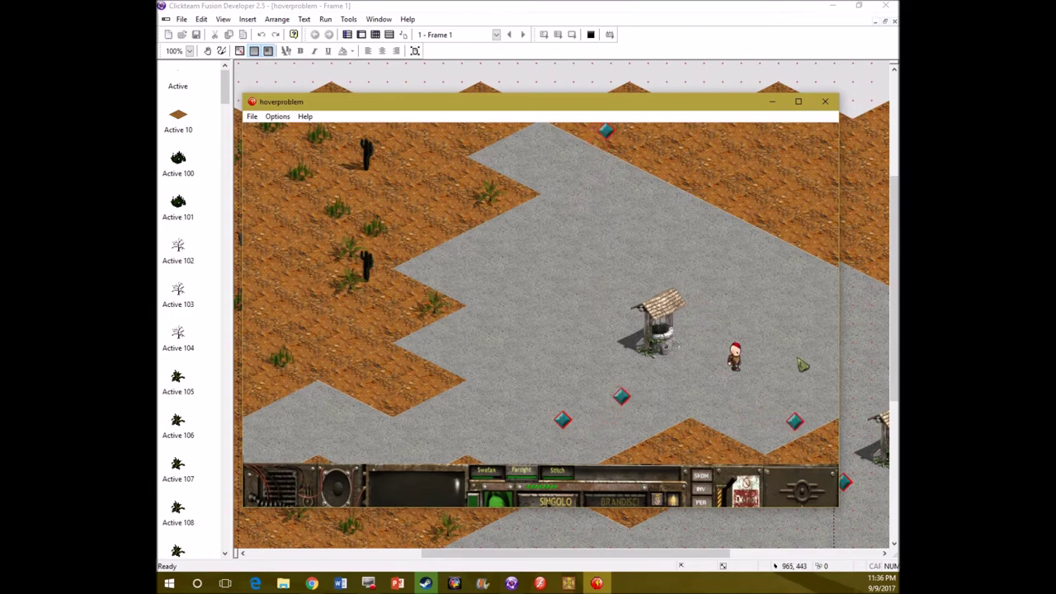
{"action": "left_click", "coordinate": [540, 265]}
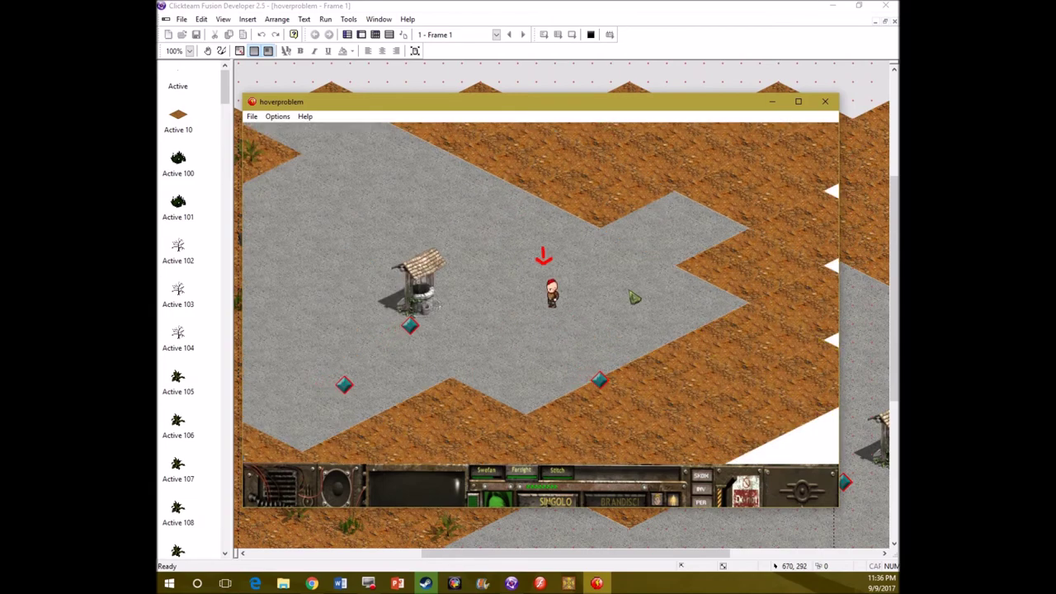
{"action": "left_click", "coordinate": [553, 191]}
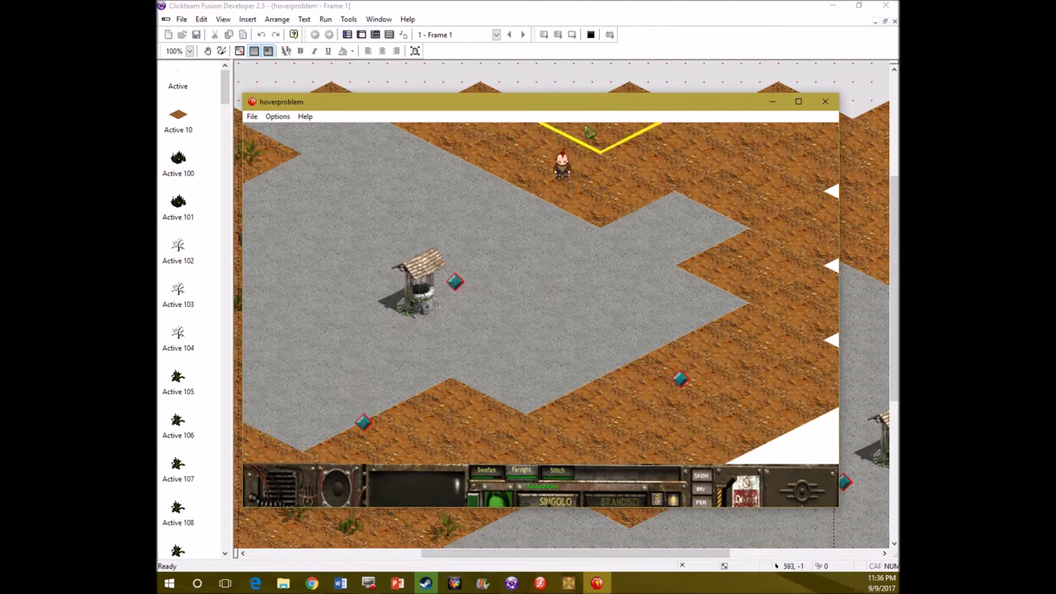
{"action": "left_click", "coordinate": [477, 157]}
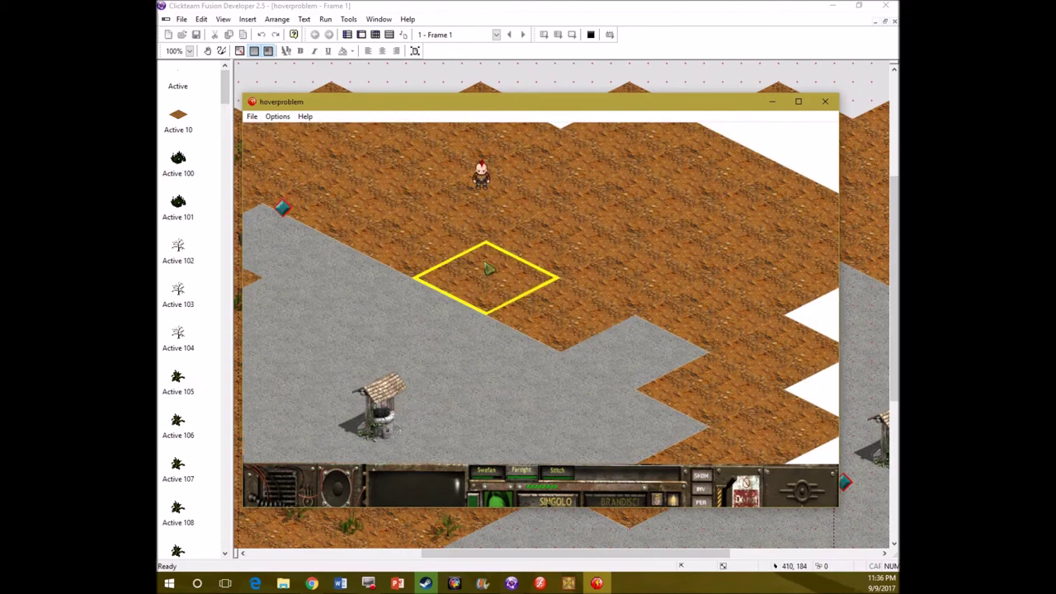
{"action": "left_click", "coordinate": [486, 280]}
{"action": "left_click", "coordinate": [489, 375]}
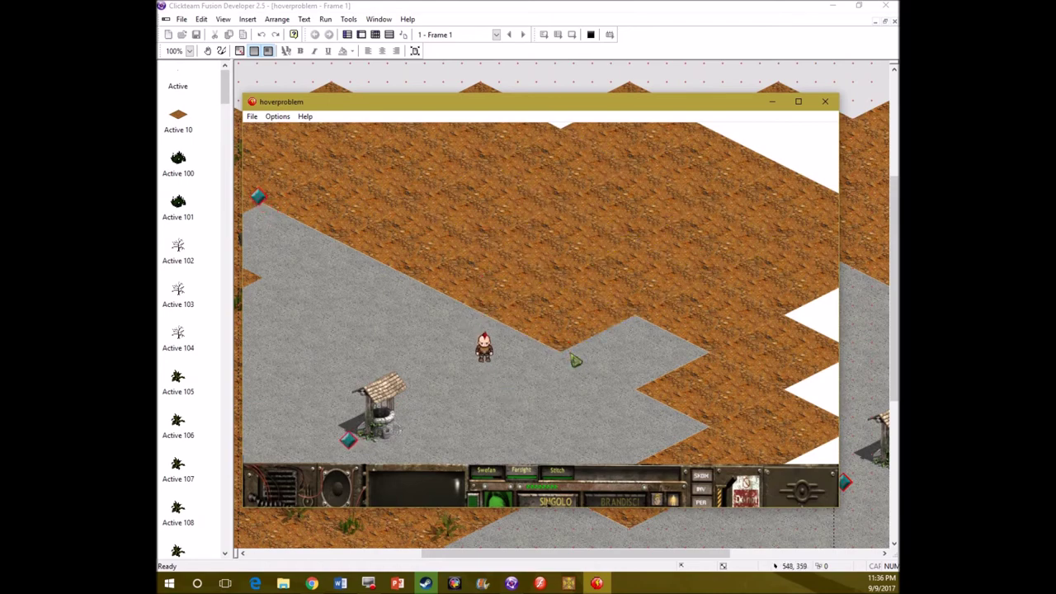
{"action": "left_click", "coordinate": [570, 356]}
{"action": "left_click", "coordinate": [769, 459]}
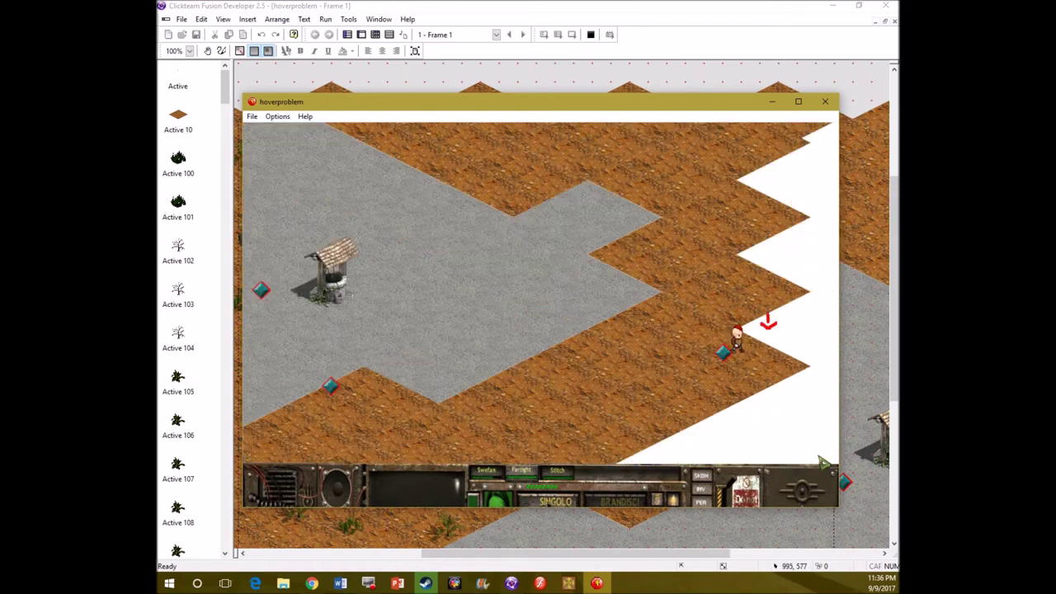
Walk the character left across the sand, then back up toward the top of the map.
{"action": "left_click", "coordinate": [651, 433]}
{"action": "left_click", "coordinate": [495, 404]}
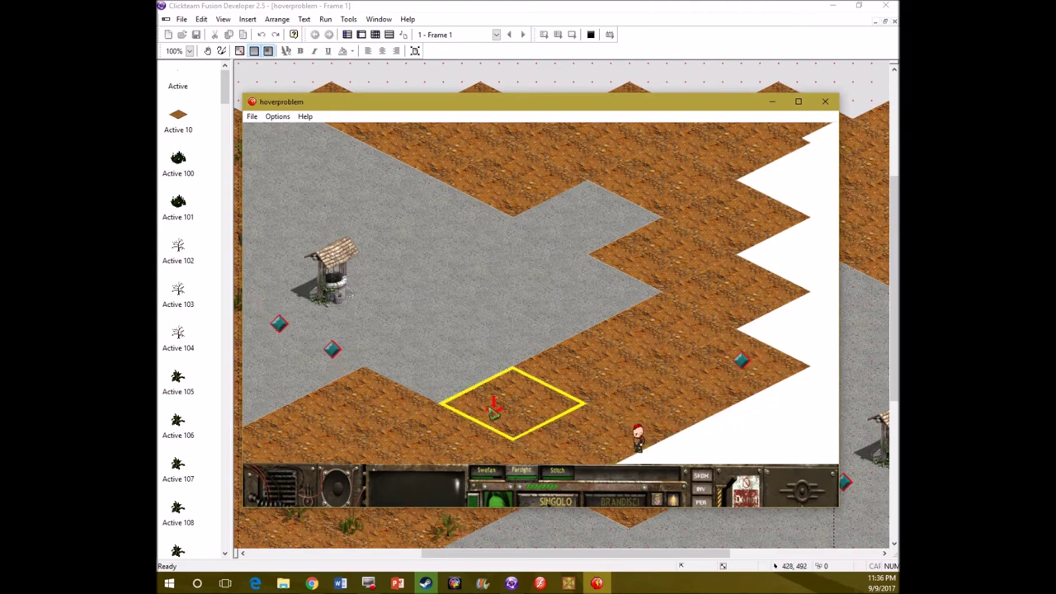
{"action": "left_click", "coordinate": [431, 413]}
{"action": "left_click", "coordinate": [330, 423]}
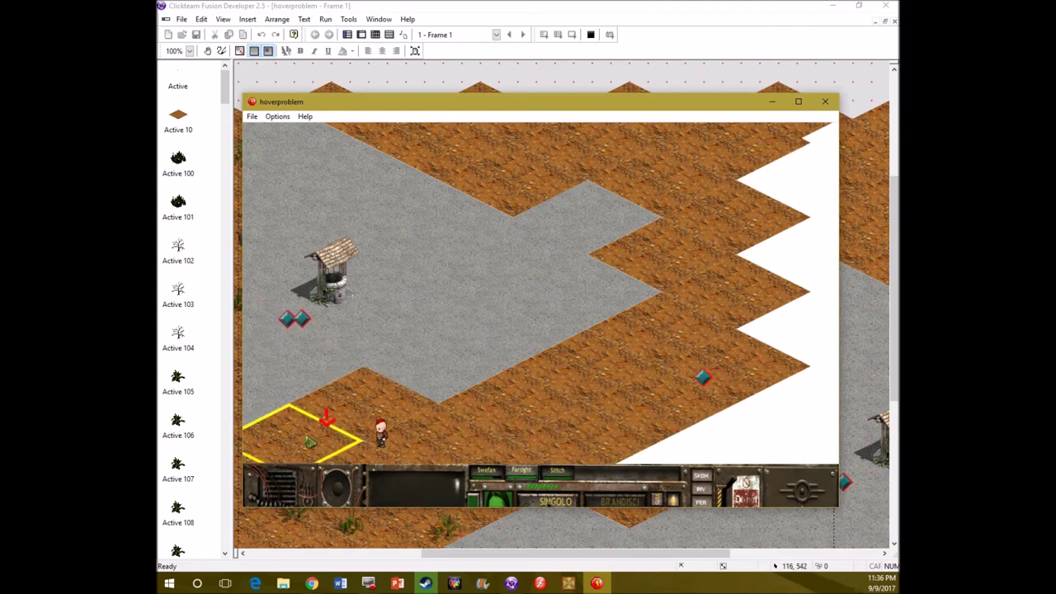
{"action": "left_click", "coordinate": [310, 385]}
{"action": "left_click", "coordinate": [401, 373]}
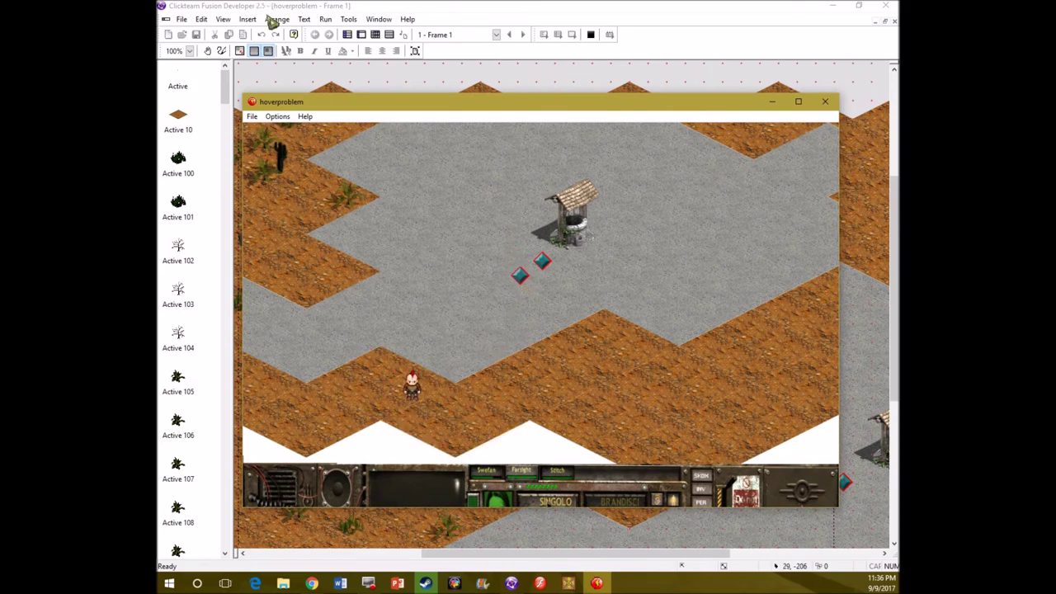
{"action": "left_click", "coordinate": [342, 269]}
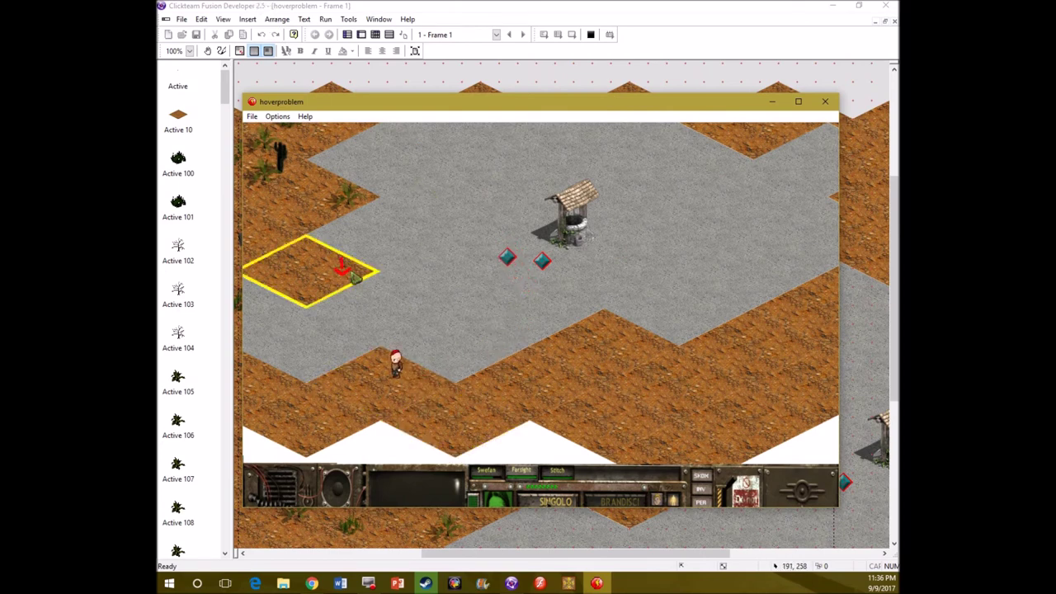
{"action": "left_click", "coordinate": [545, 298]}
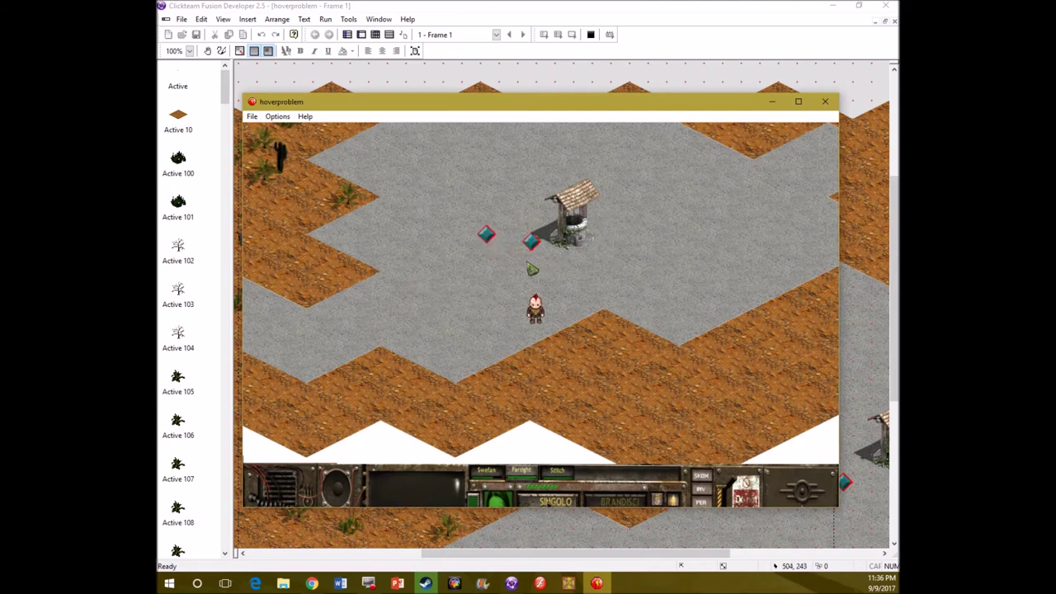
{"action": "left_click", "coordinate": [492, 211]}
{"action": "left_click", "coordinate": [508, 159]}
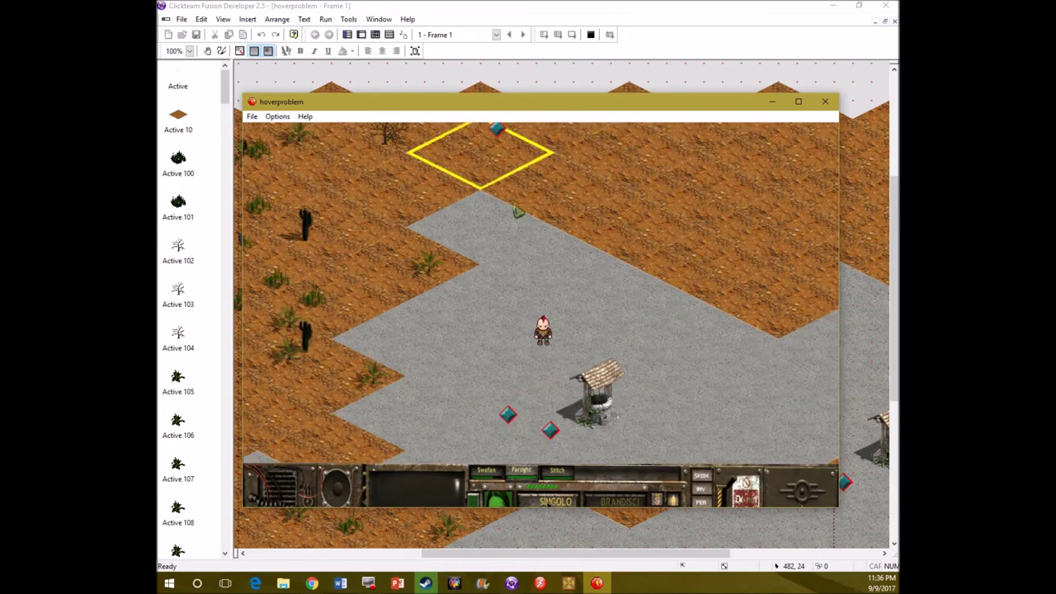
{"action": "left_click", "coordinate": [503, 250]}
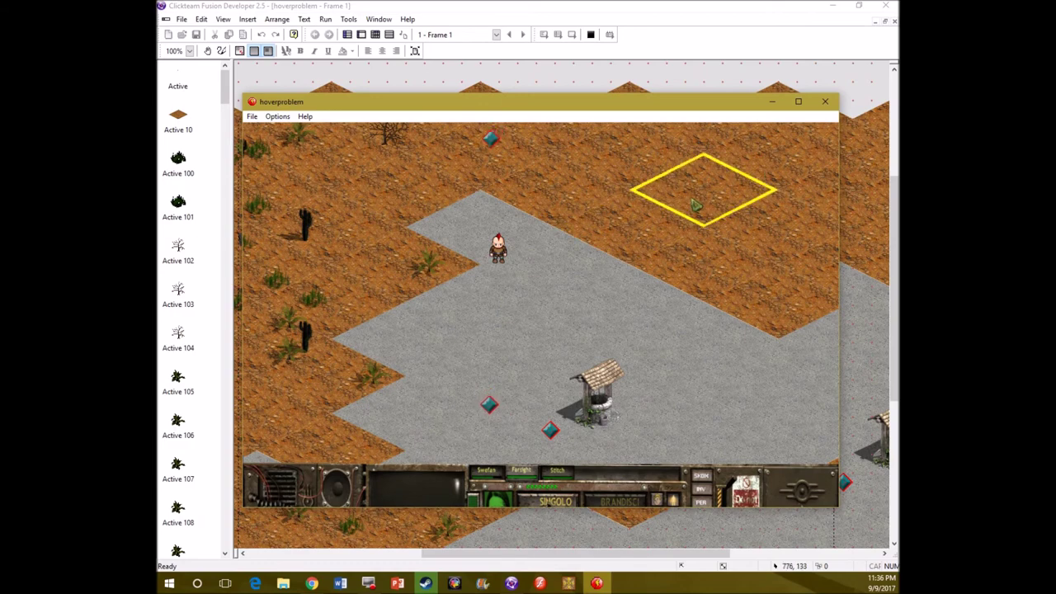
Close the running game and start a fresh test run of the frame.
{"action": "left_click", "coordinate": [822, 102]}
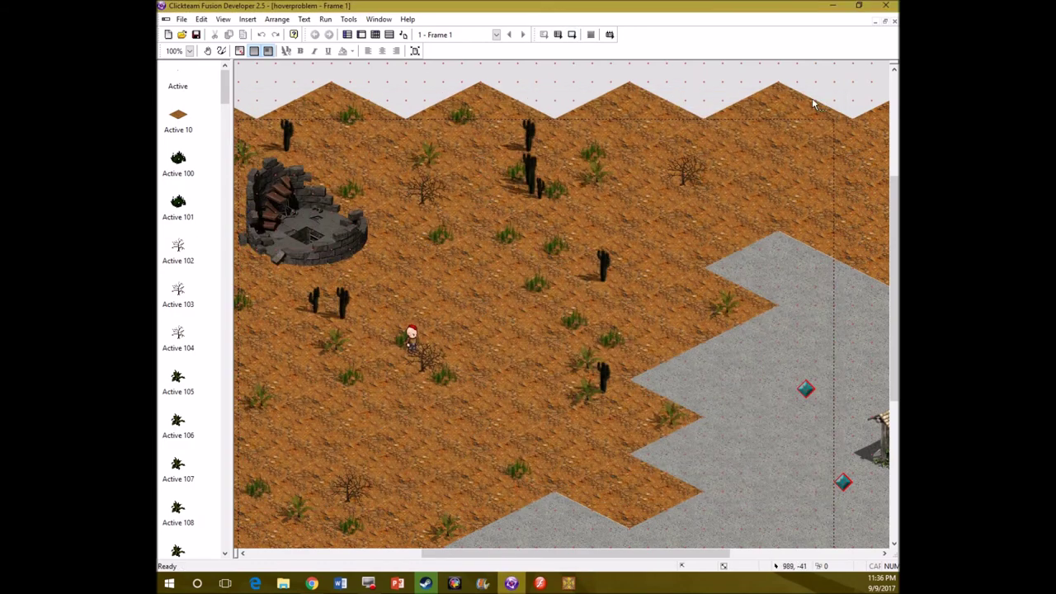
{"action": "scroll", "coordinate": [528, 338], "scroll_direction": "down", "scroll_amount": 1}
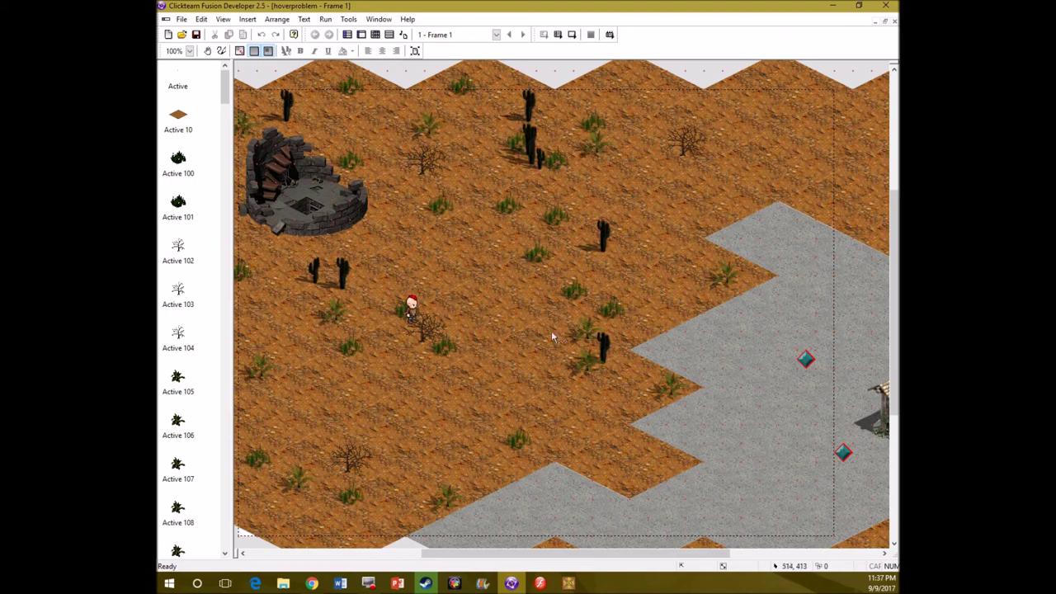
{"action": "left_click", "coordinate": [570, 38]}
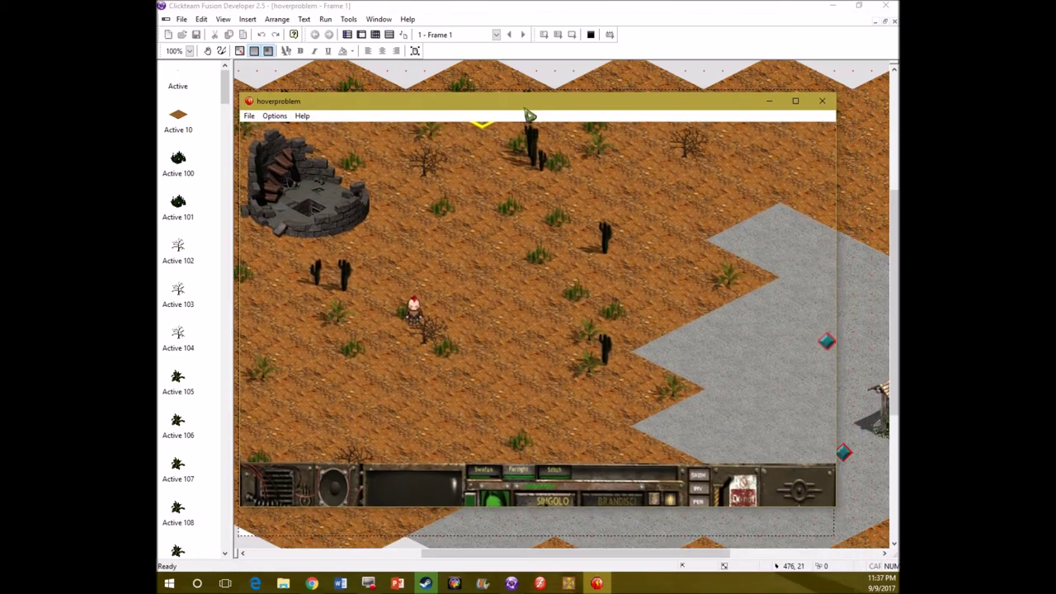
Walk the character across the sand, past the well and up the stone road.
{"action": "left_click", "coordinate": [745, 368]}
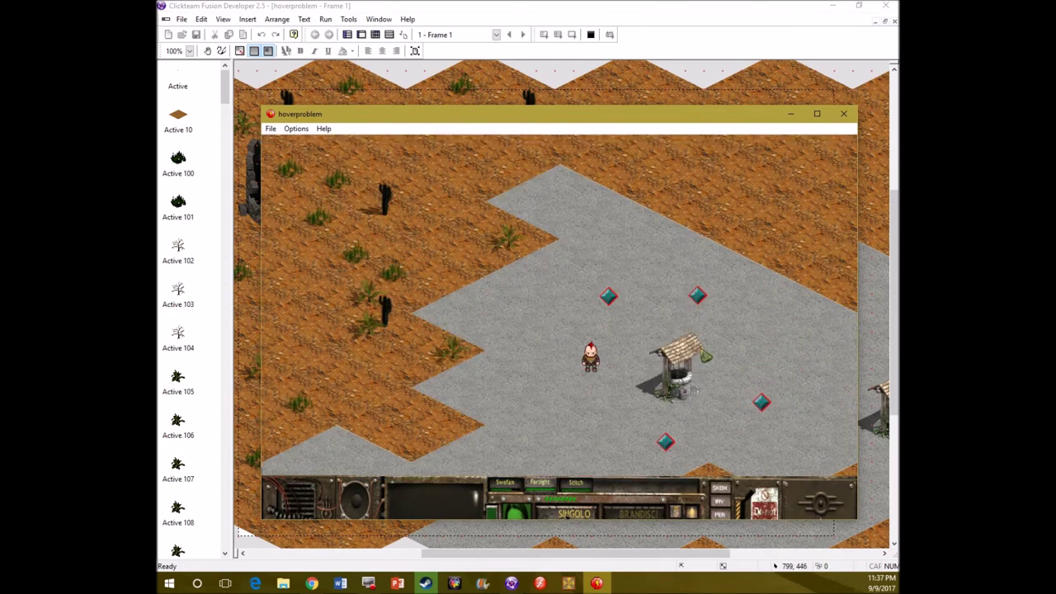
{"action": "left_click", "coordinate": [696, 284]}
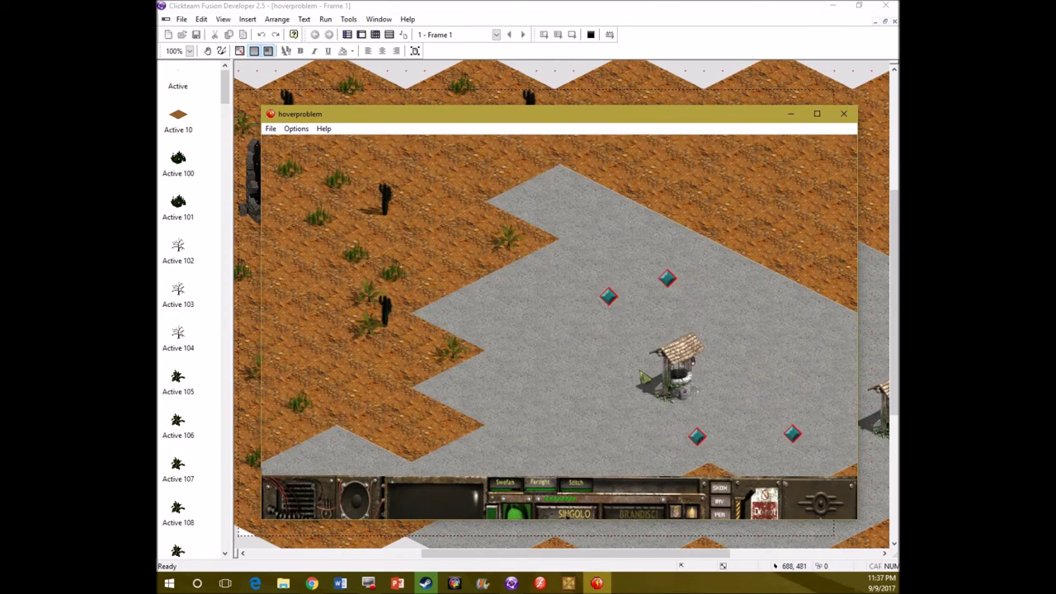
{"action": "left_click", "coordinate": [636, 393]}
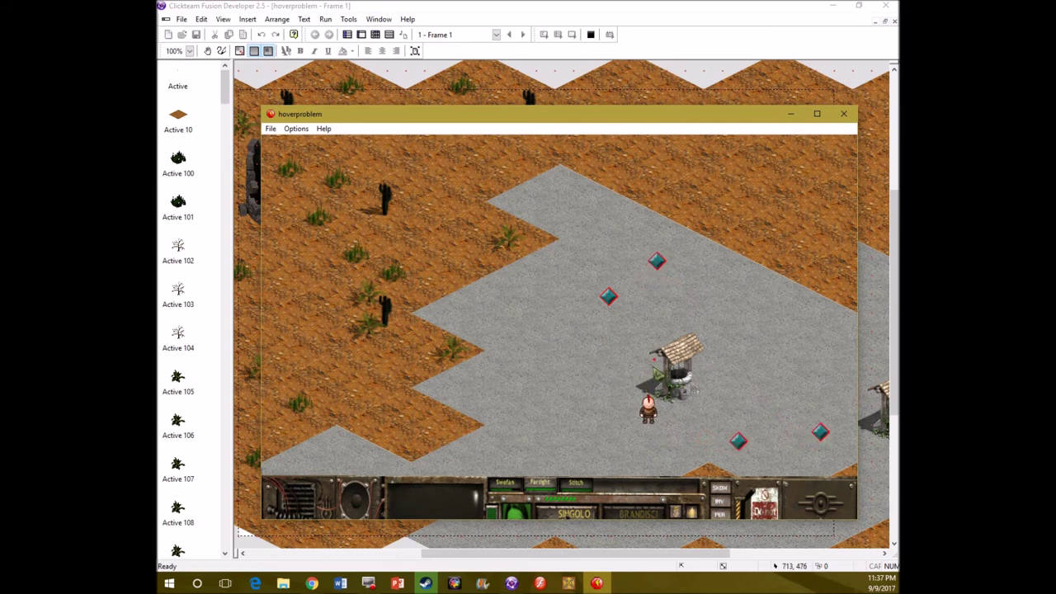
{"action": "left_click", "coordinate": [643, 320]}
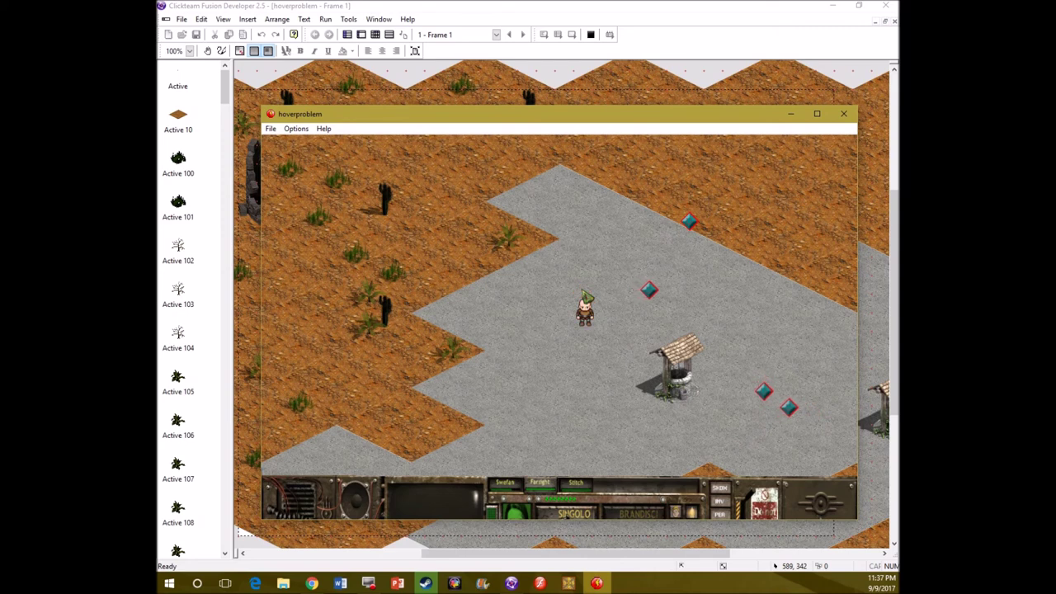
{"action": "left_click", "coordinate": [544, 310]}
{"action": "left_click", "coordinate": [514, 332]}
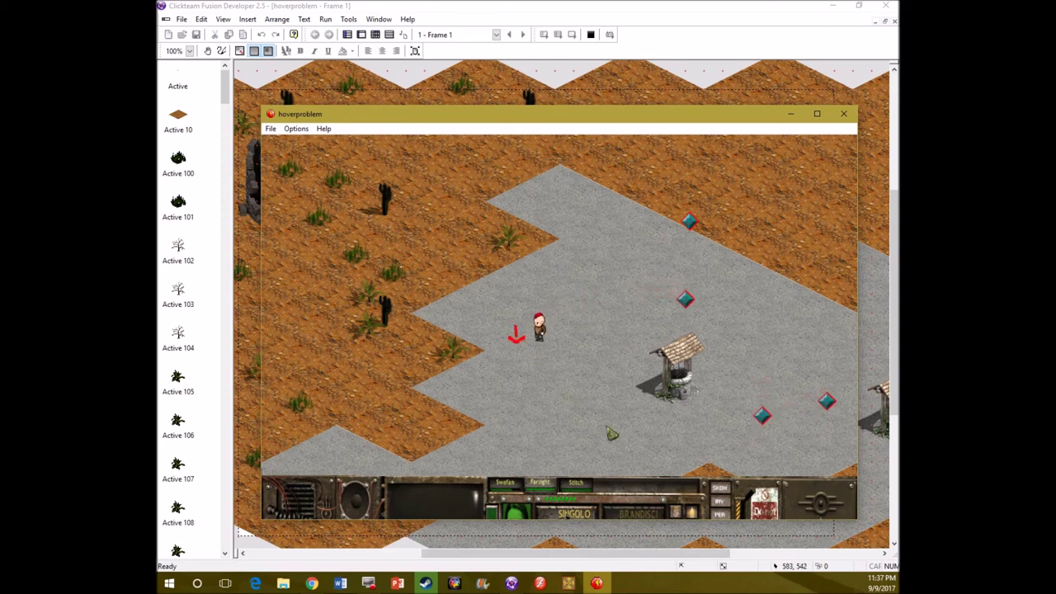
{"action": "left_click", "coordinate": [603, 430]}
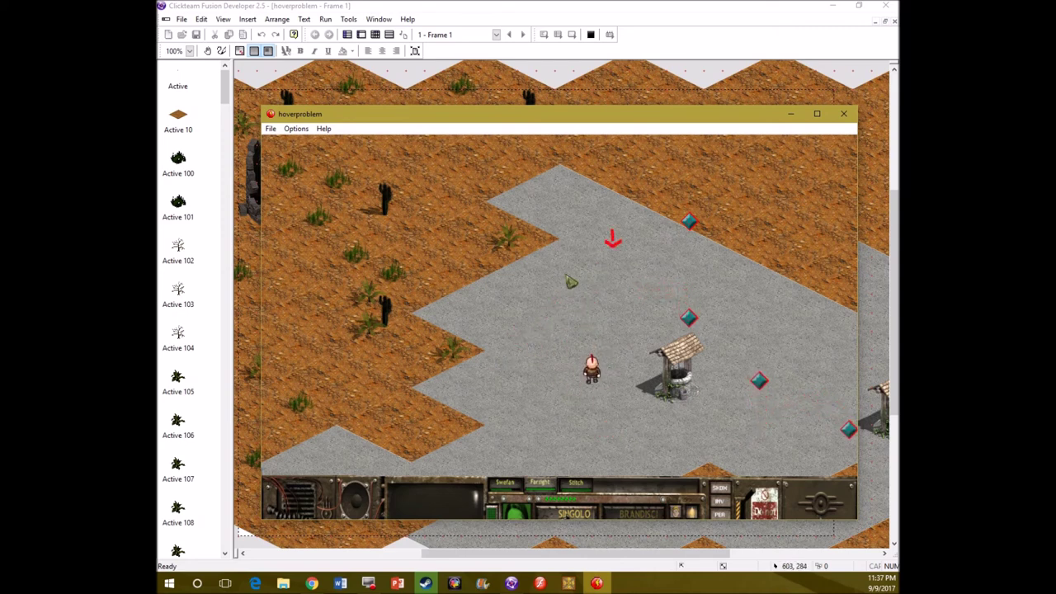
{"action": "left_click", "coordinate": [521, 325]}
{"action": "left_click", "coordinate": [453, 369]}
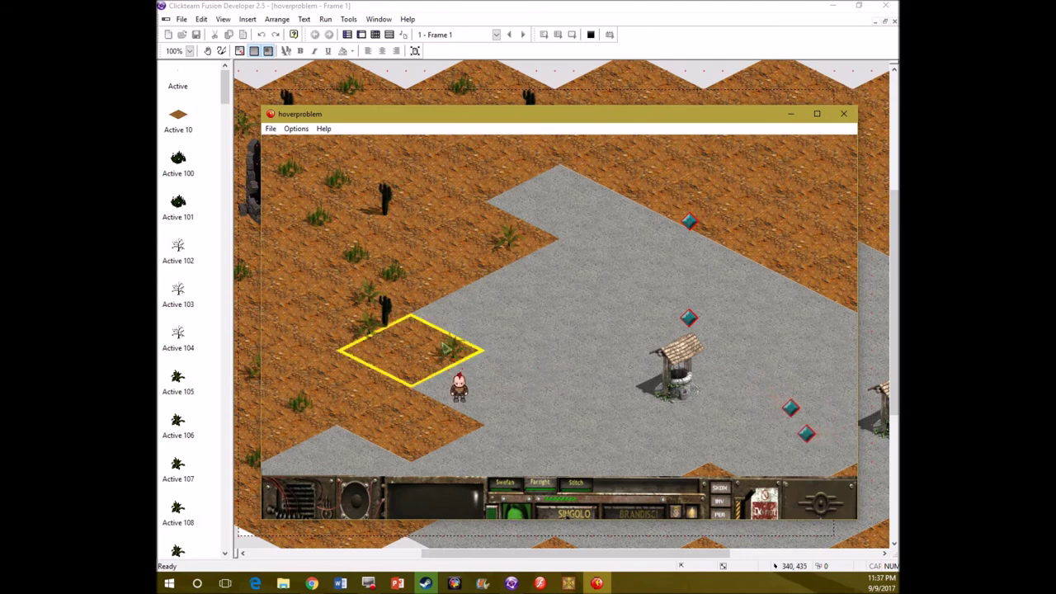
{"action": "left_click", "coordinate": [663, 425]}
{"action": "left_click", "coordinate": [578, 370]}
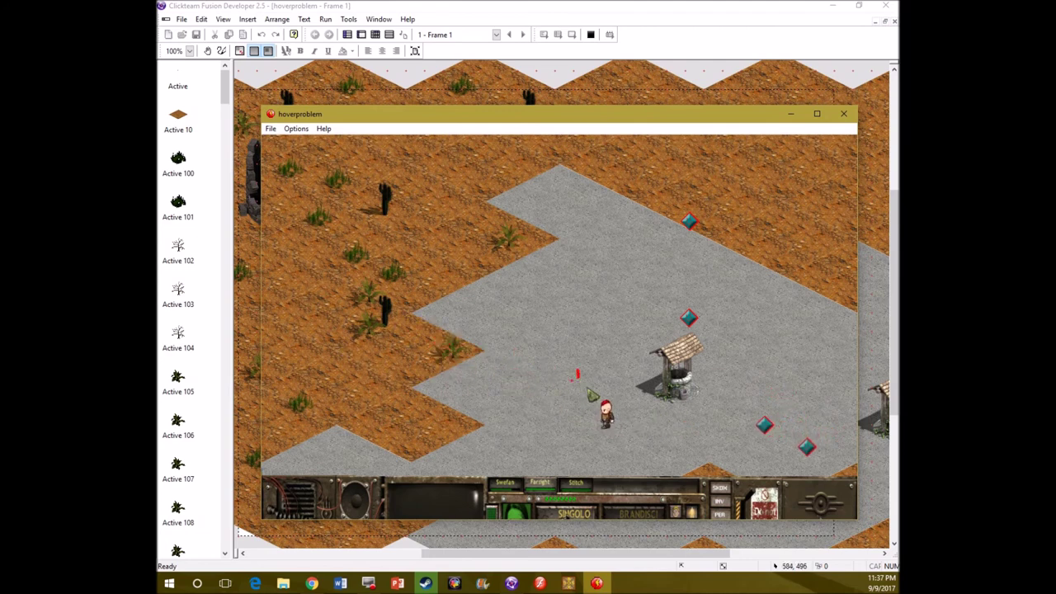
{"action": "left_click", "coordinate": [565, 281]}
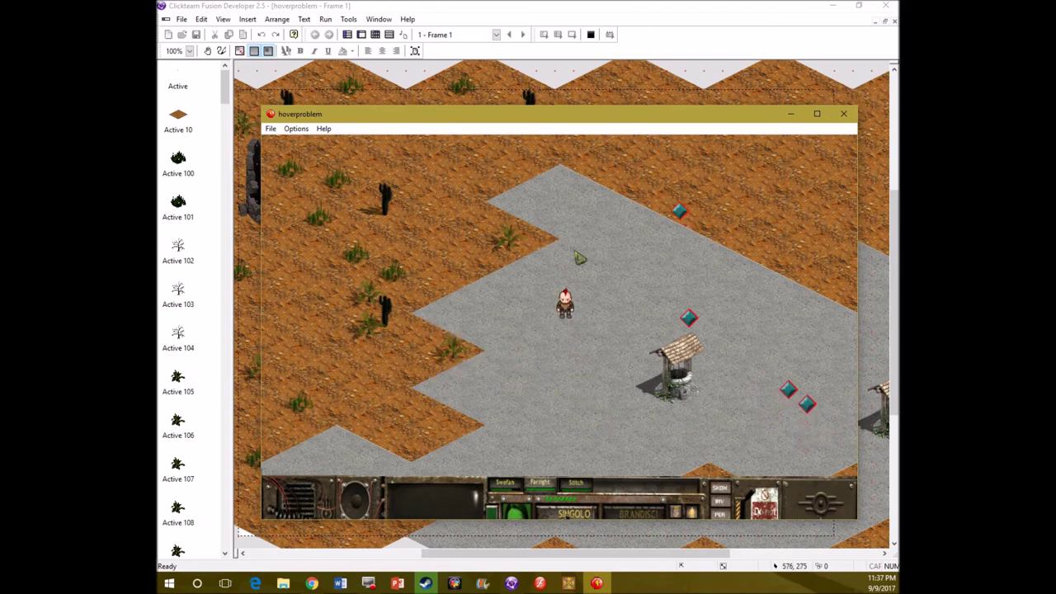
Keep walking the character up and down road tiles, ending beside the well.
{"action": "left_click", "coordinate": [579, 253]}
{"action": "left_click", "coordinate": [534, 266]}
{"action": "left_click", "coordinate": [480, 291]}
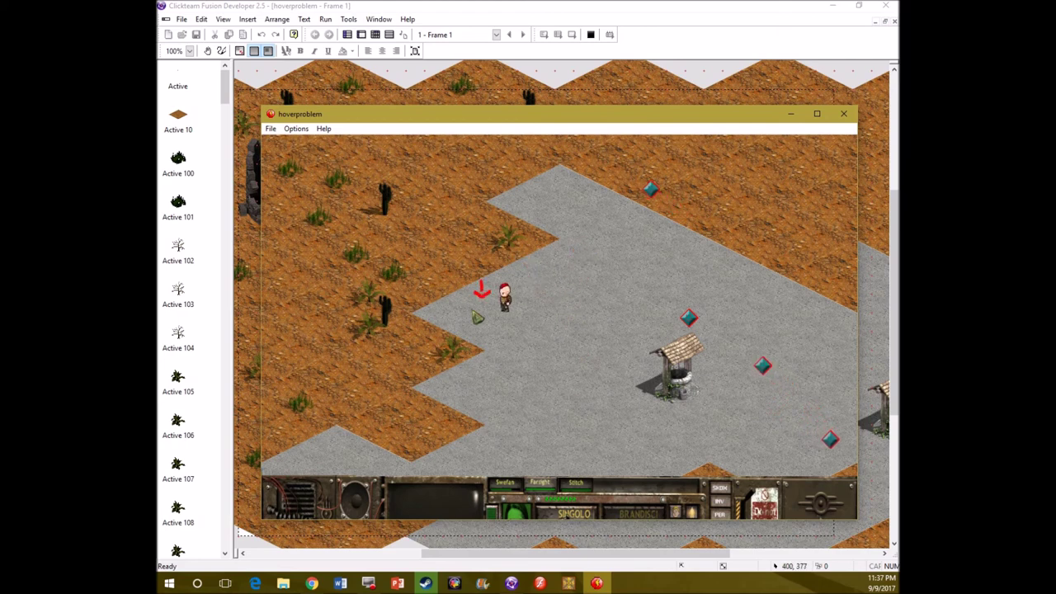
{"action": "left_click", "coordinate": [511, 370]}
{"action": "left_click", "coordinate": [536, 340]}
{"action": "left_click", "coordinate": [590, 313]}
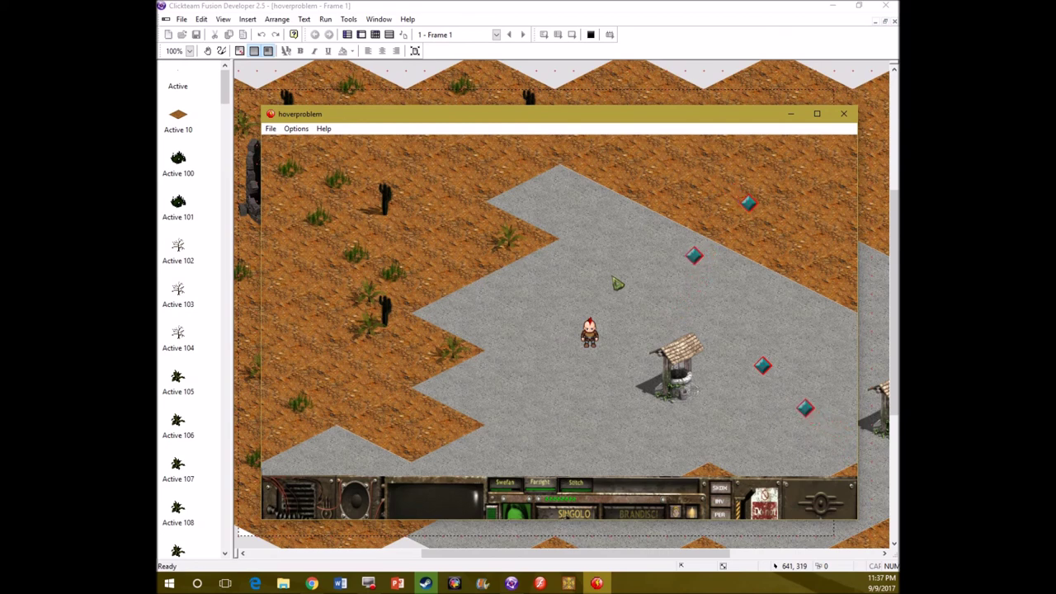
{"action": "left_click", "coordinate": [615, 280]}
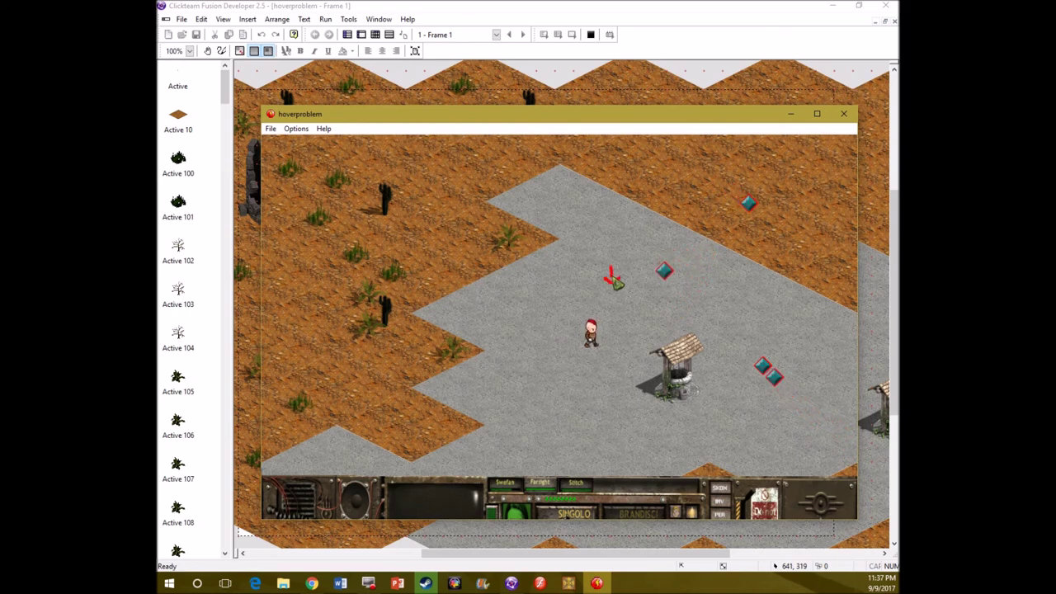
{"action": "left_click", "coordinate": [515, 325]}
{"action": "left_click", "coordinate": [536, 422]}
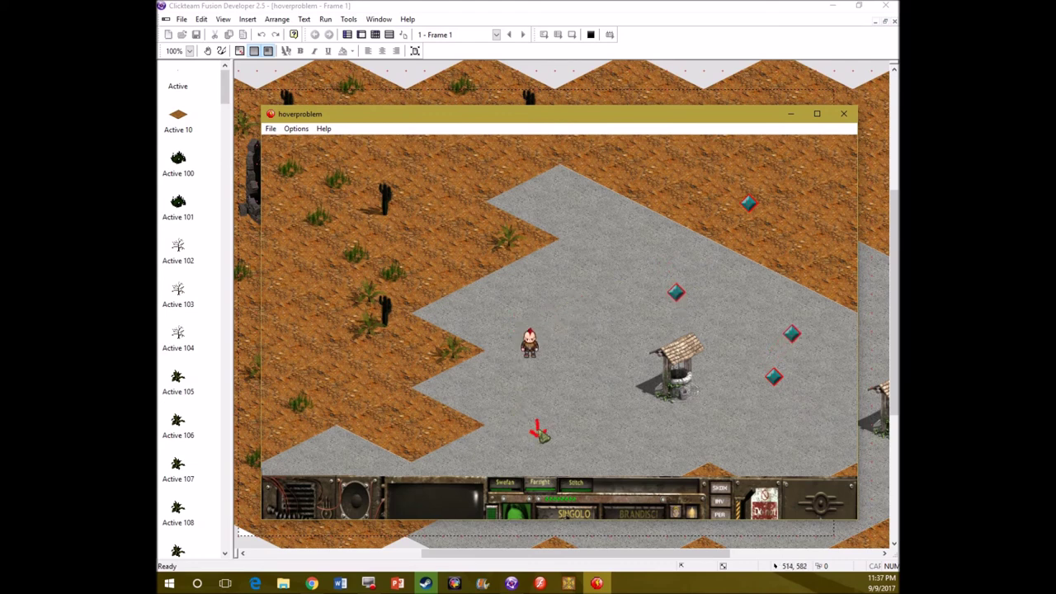
{"action": "left_click", "coordinate": [612, 285]}
{"action": "left_click", "coordinate": [578, 239]}
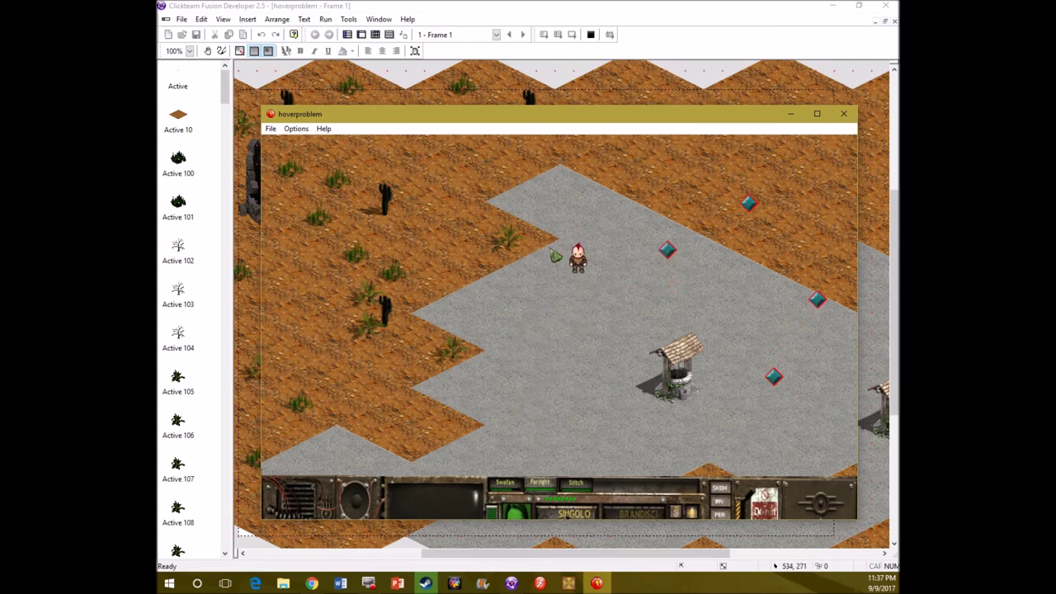
{"action": "left_click", "coordinate": [555, 354]}
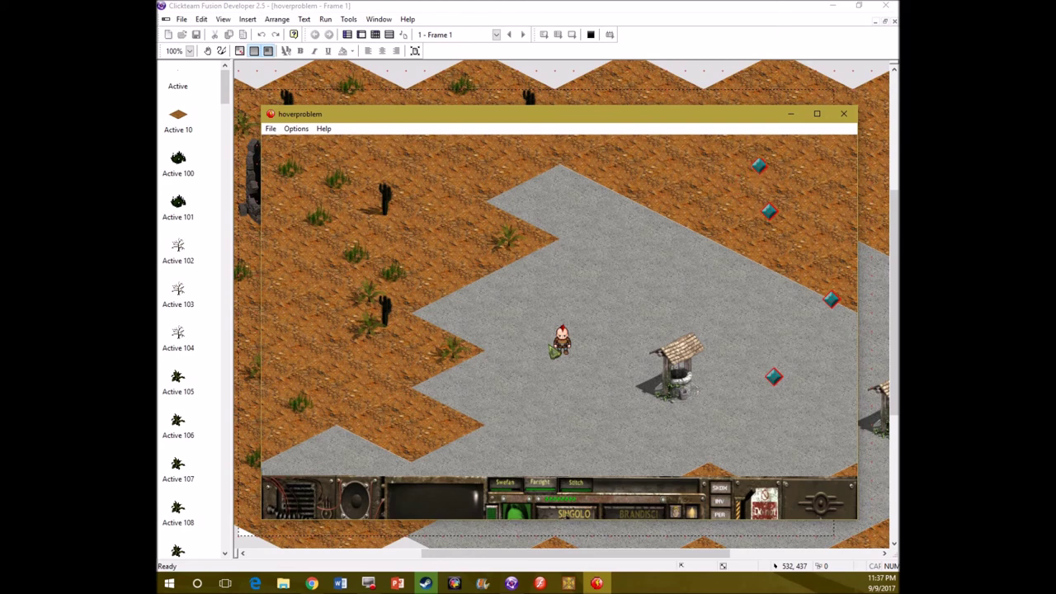
{"action": "left_click", "coordinate": [593, 263]}
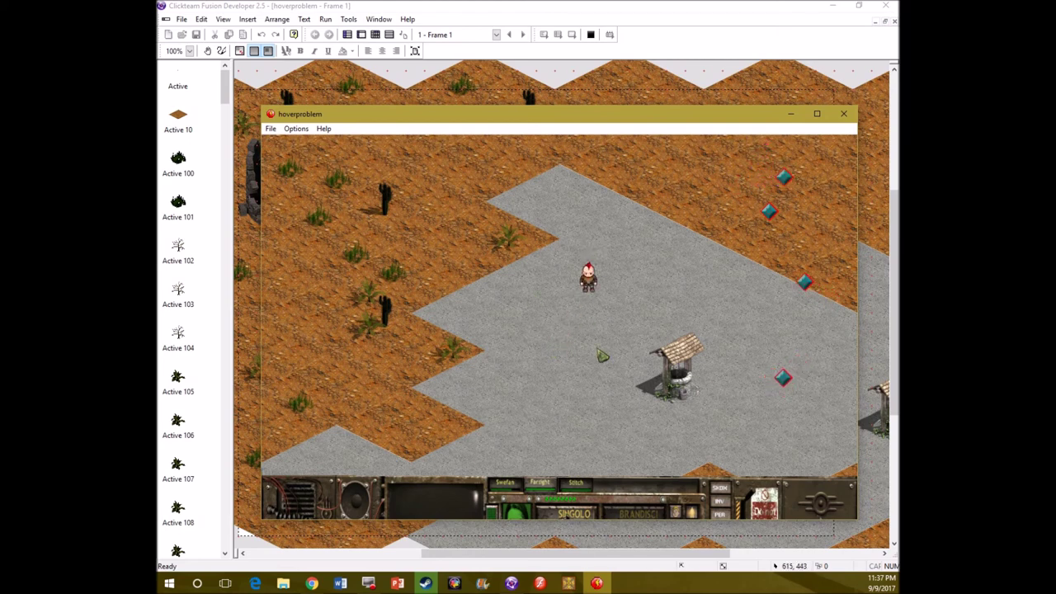
{"action": "left_click", "coordinate": [602, 356]}
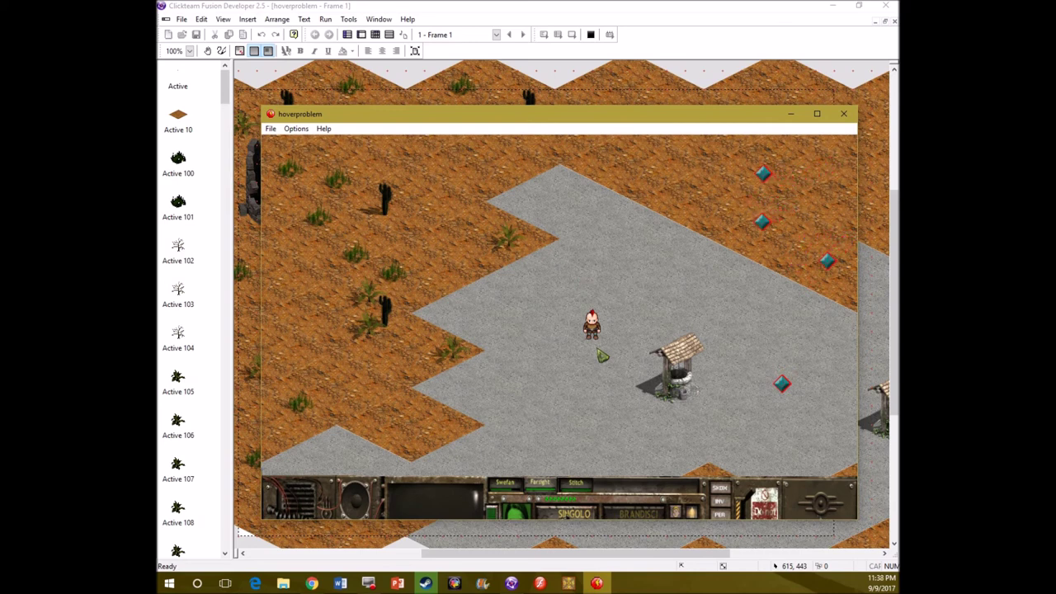
Walk the character around the well across pavement and sand tiles.
{"action": "left_click", "coordinate": [588, 287]}
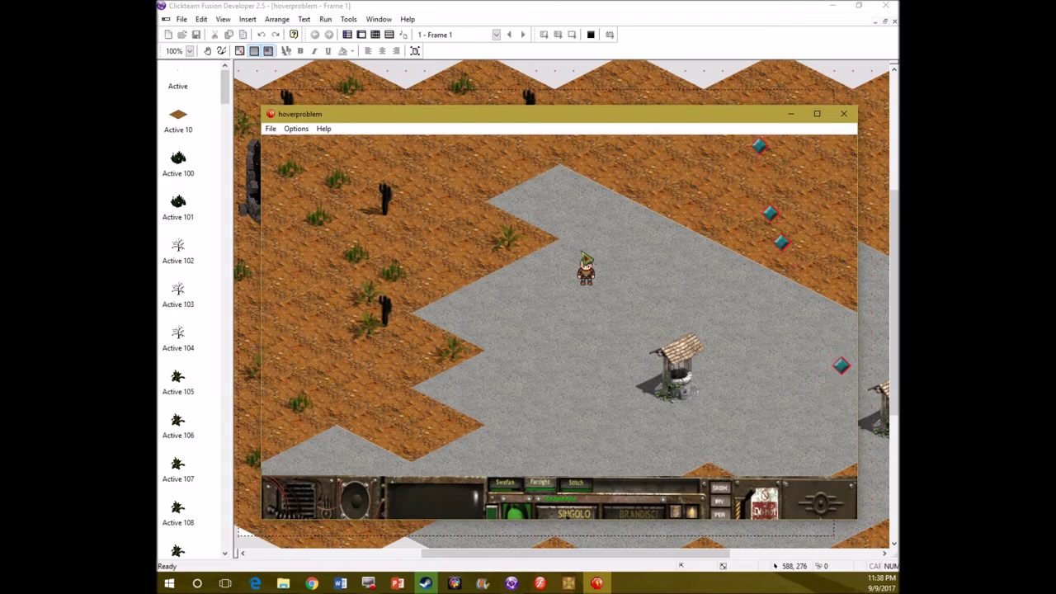
{"action": "left_click", "coordinate": [625, 288]}
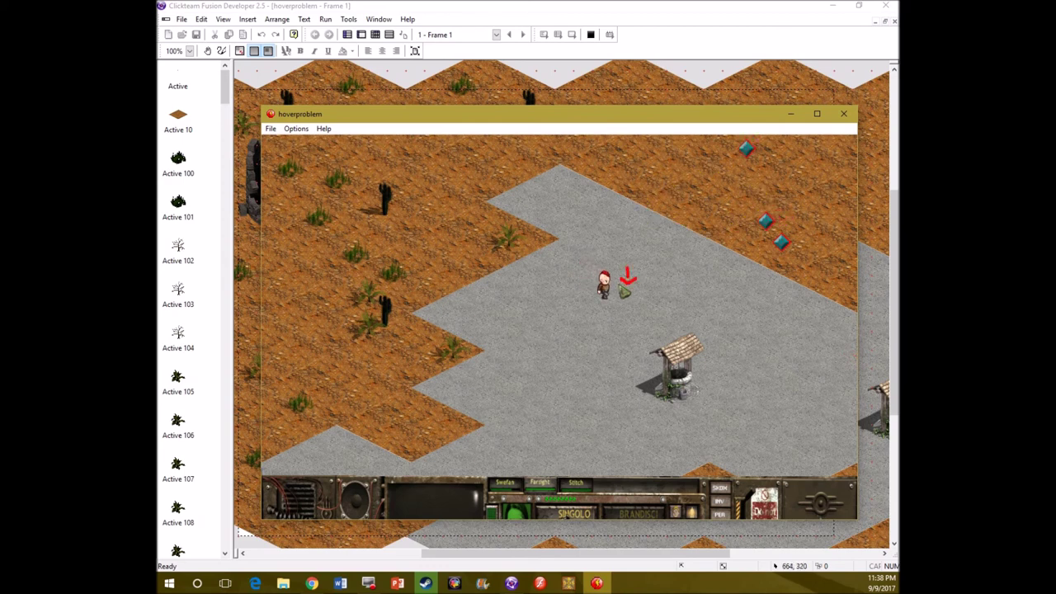
{"action": "left_click", "coordinate": [679, 426]}
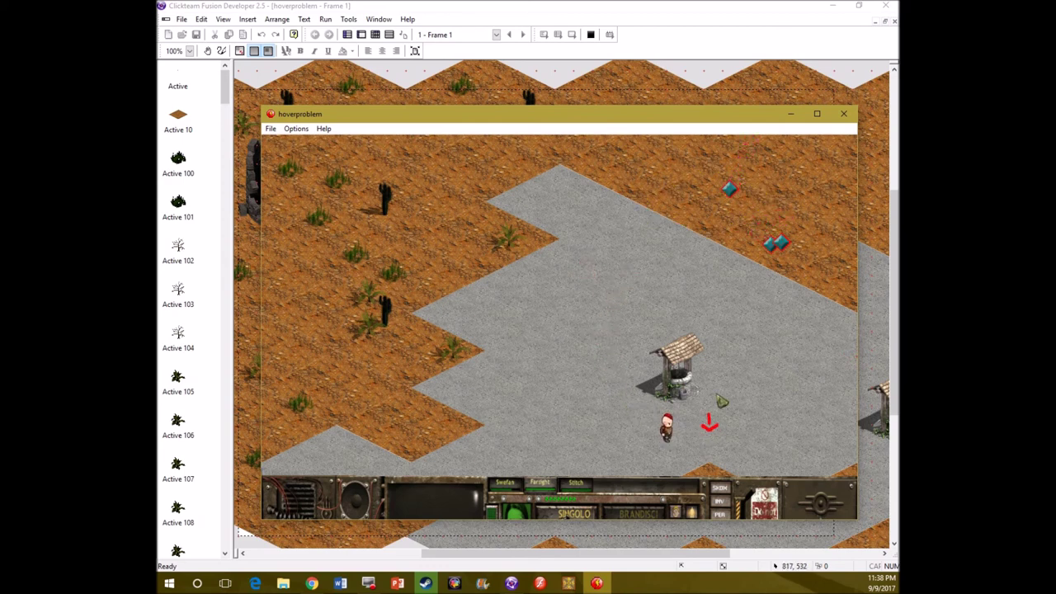
{"action": "left_click", "coordinate": [650, 320]}
{"action": "left_click", "coordinate": [551, 340]}
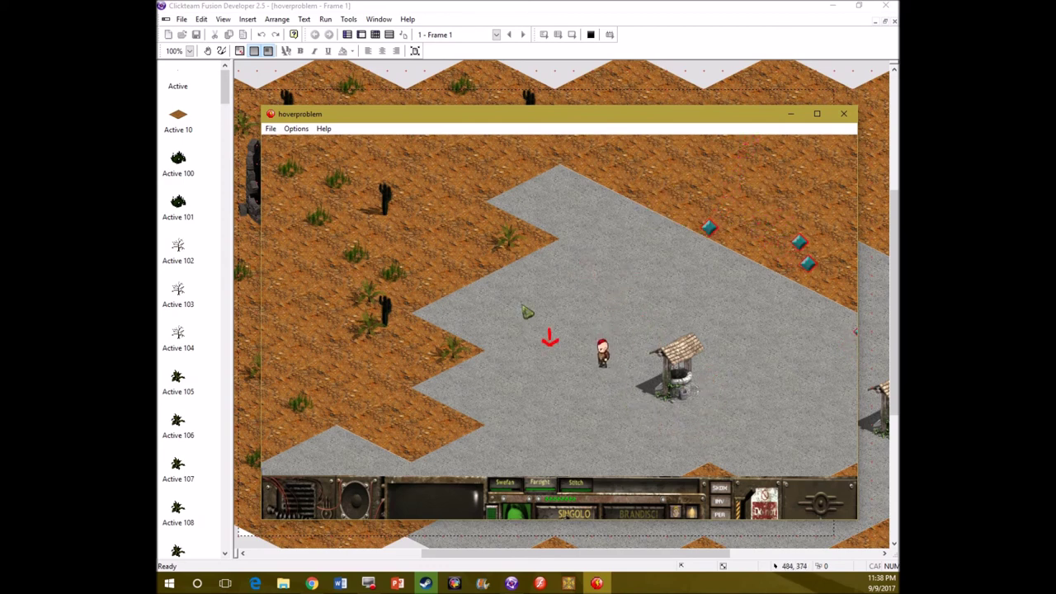
{"action": "left_click", "coordinate": [534, 271]}
{"action": "left_click", "coordinate": [566, 370]}
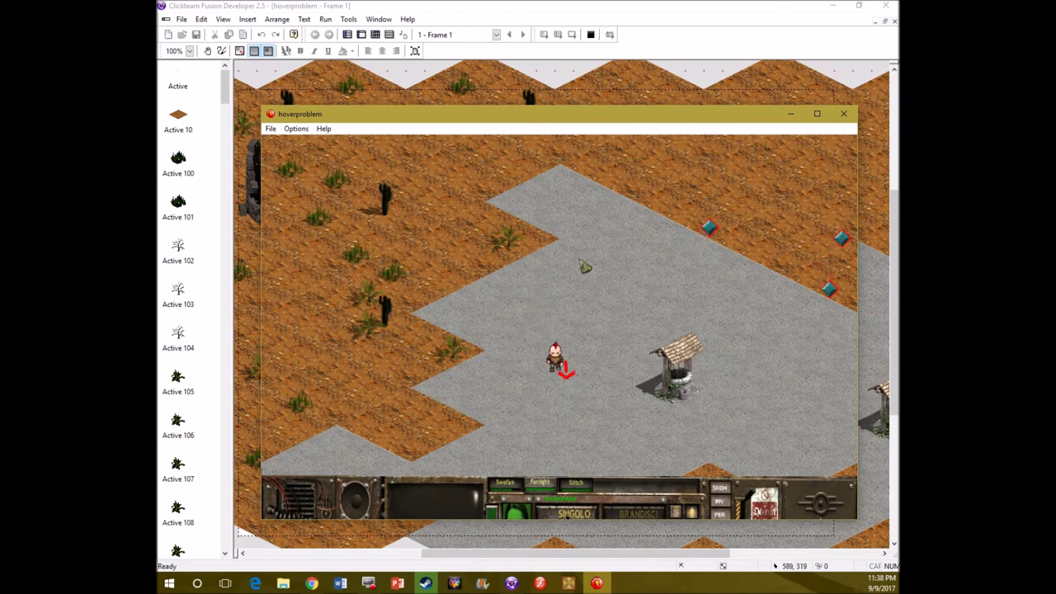
{"action": "left_click", "coordinate": [570, 229]}
{"action": "left_click", "coordinate": [499, 255]}
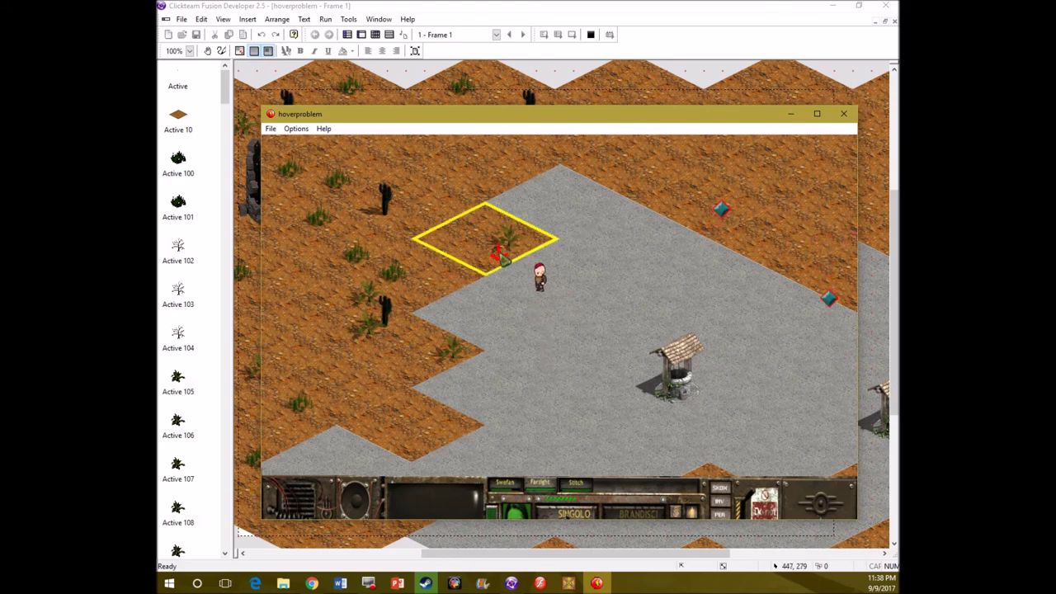
{"action": "left_click", "coordinate": [587, 327]}
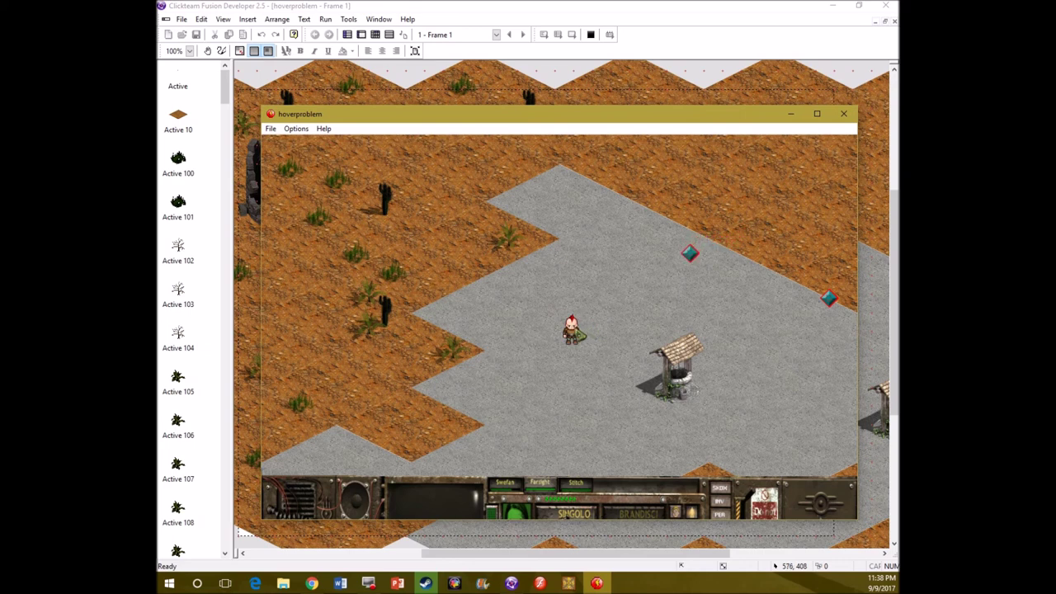
Send the character to more pavement and sand spots, then close the test window.
{"action": "left_click", "coordinate": [533, 286]}
{"action": "left_click", "coordinate": [556, 250]}
{"action": "left_click", "coordinate": [628, 287]}
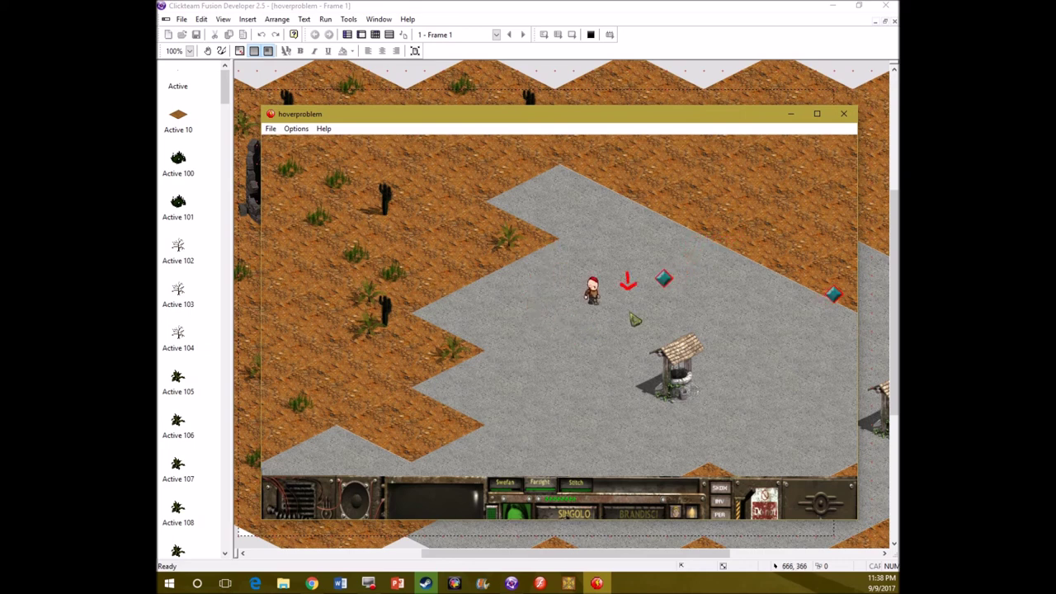
{"action": "left_click", "coordinate": [652, 267]}
{"action": "left_click", "coordinate": [599, 255]}
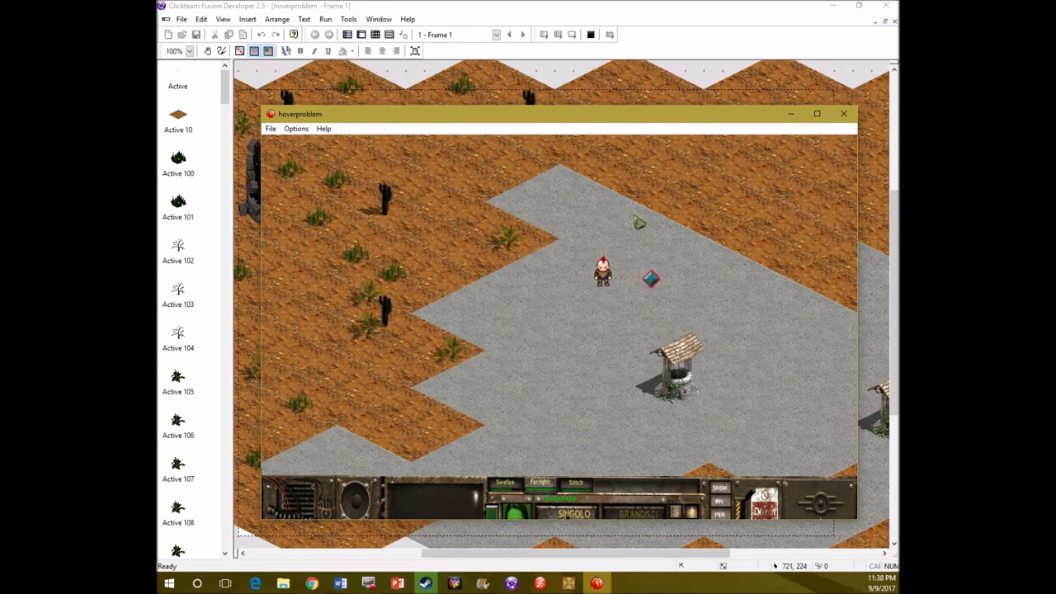
{"action": "left_click", "coordinate": [489, 214]}
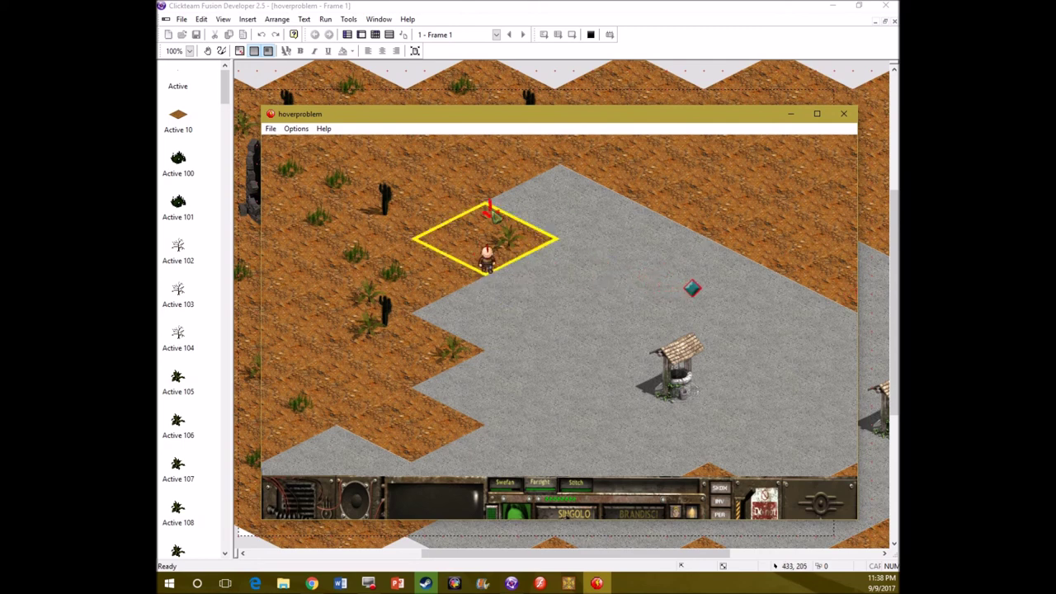
{"action": "left_click", "coordinate": [528, 262]}
{"action": "left_click", "coordinate": [536, 328]}
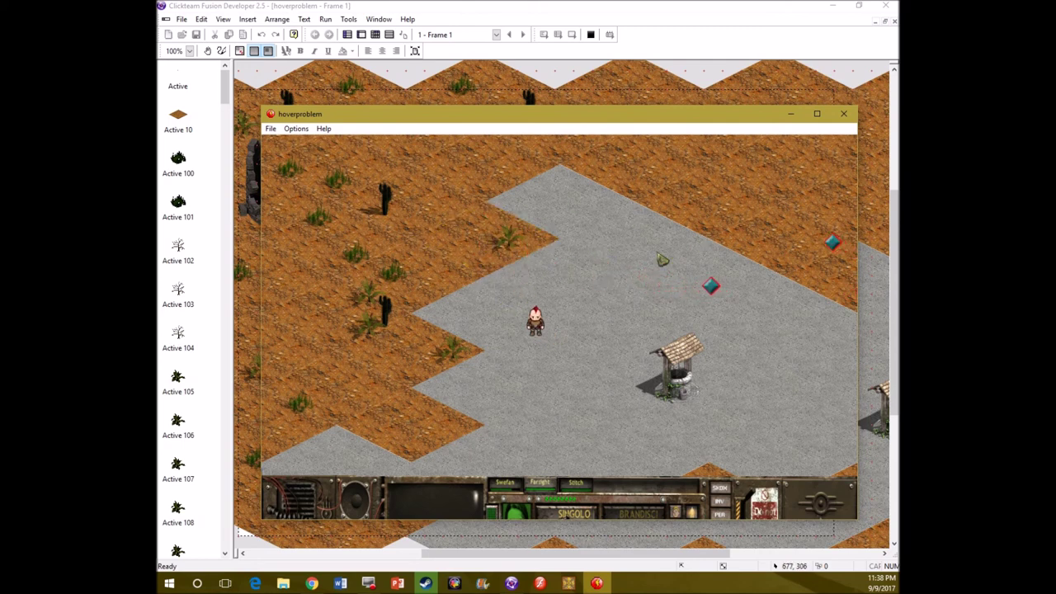
{"action": "left_click", "coordinate": [661, 257]}
{"action": "left_click", "coordinate": [612, 359]}
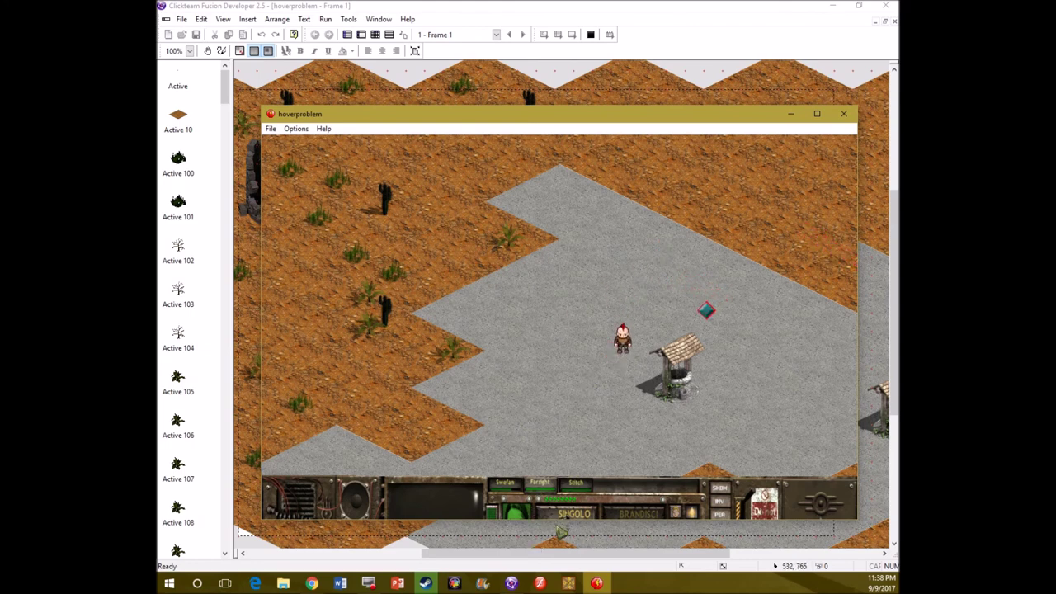
{"action": "left_click", "coordinate": [843, 113]}
Search Google for 'fallout hud' in a new Chrome tab and show image results.
{"action": "left_click", "coordinate": [311, 583]}
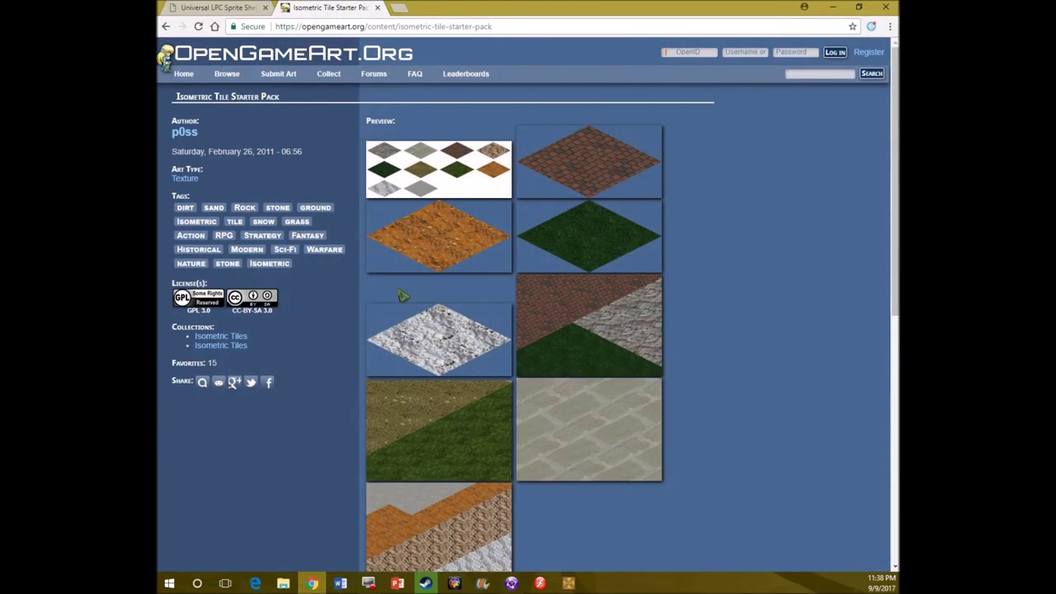
{"action": "left_click", "coordinate": [402, 9]}
{"action": "type", "text": "fa"}
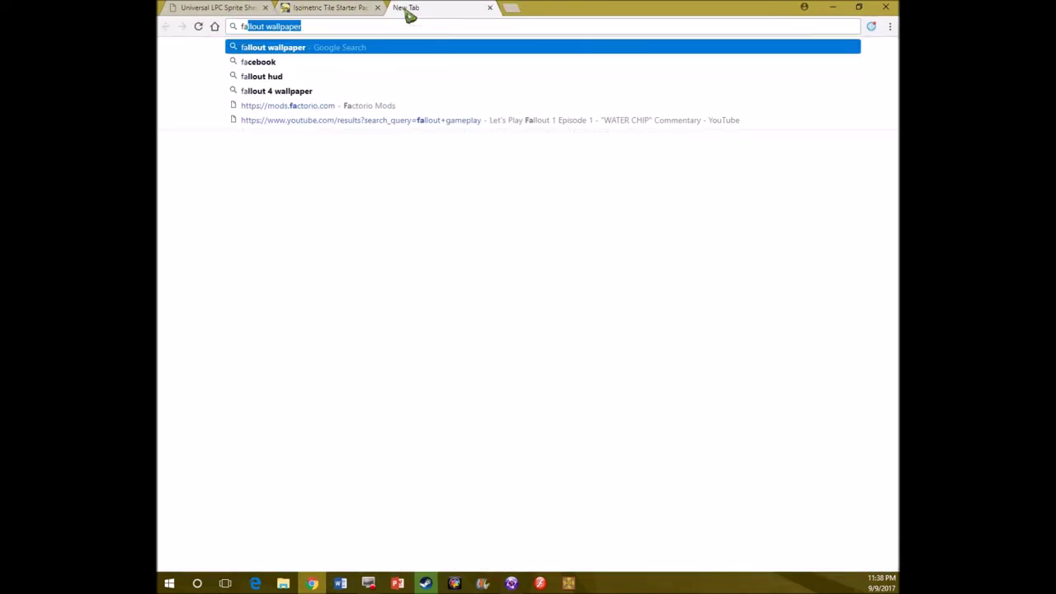
{"action": "type", "text": "llout hu"}
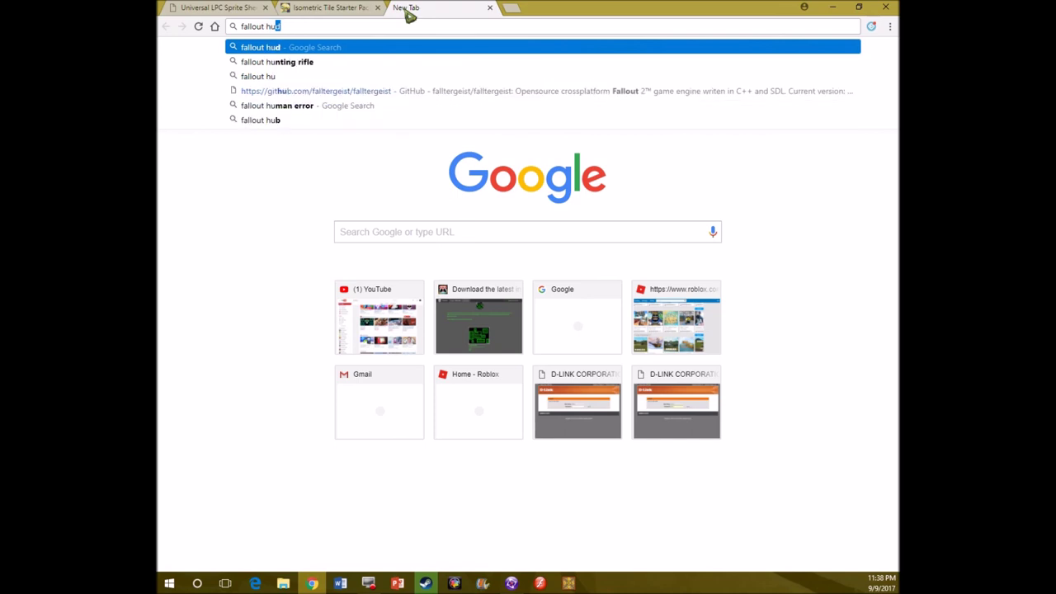
{"action": "key", "text": "Return"}
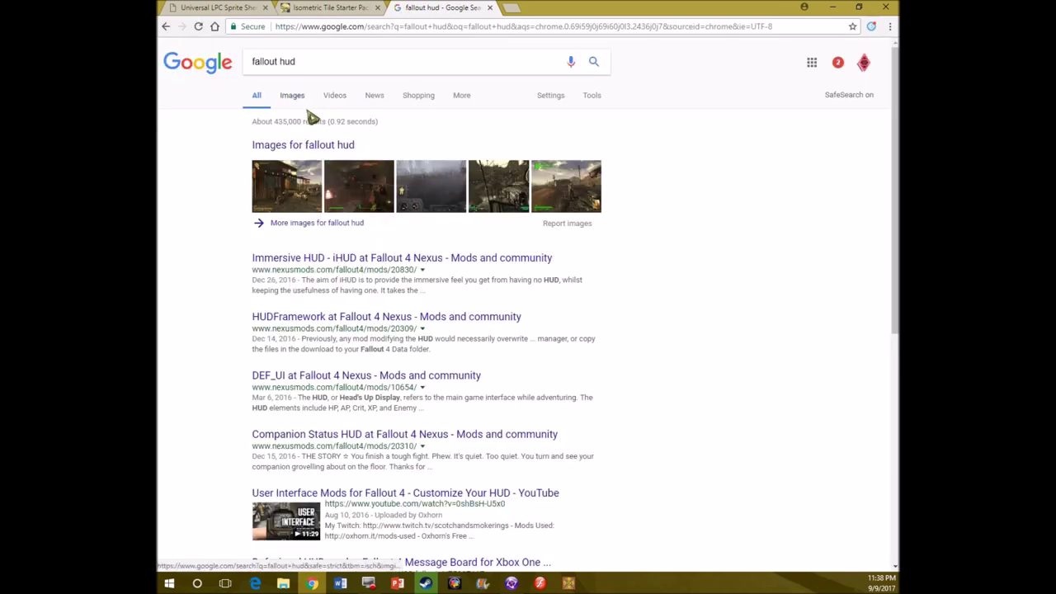
{"action": "left_click", "coordinate": [293, 97]}
Browse ModDB's FT New HUD page, viewing the fifth and fourth Fallout Tactics screenshots.
{"action": "scroll", "coordinate": [326, 388], "scroll_direction": "down", "scroll_amount": 4}
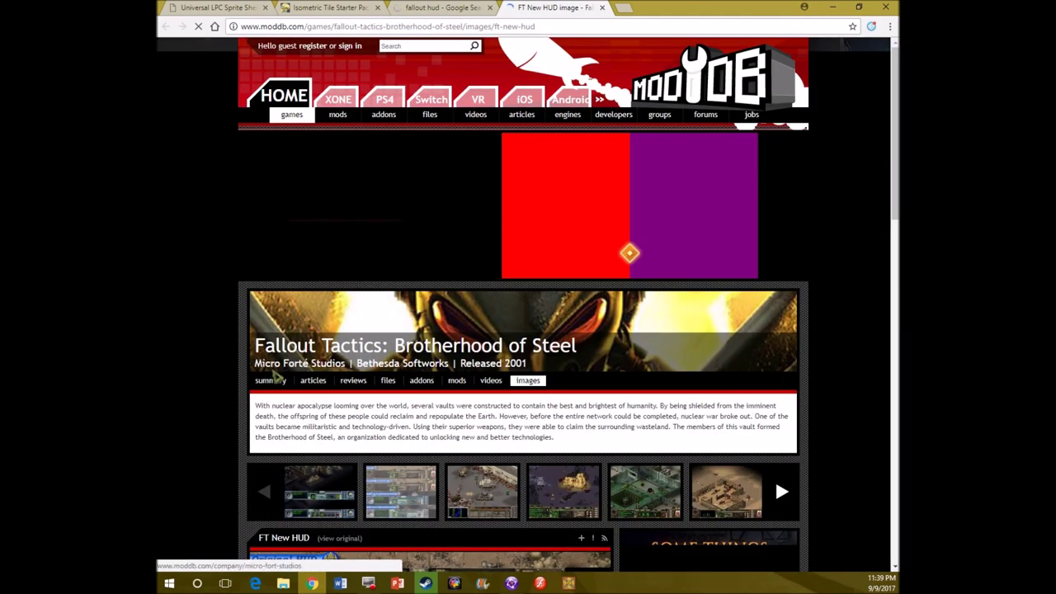
{"action": "scroll", "coordinate": [807, 320], "scroll_direction": "down", "scroll_amount": 3}
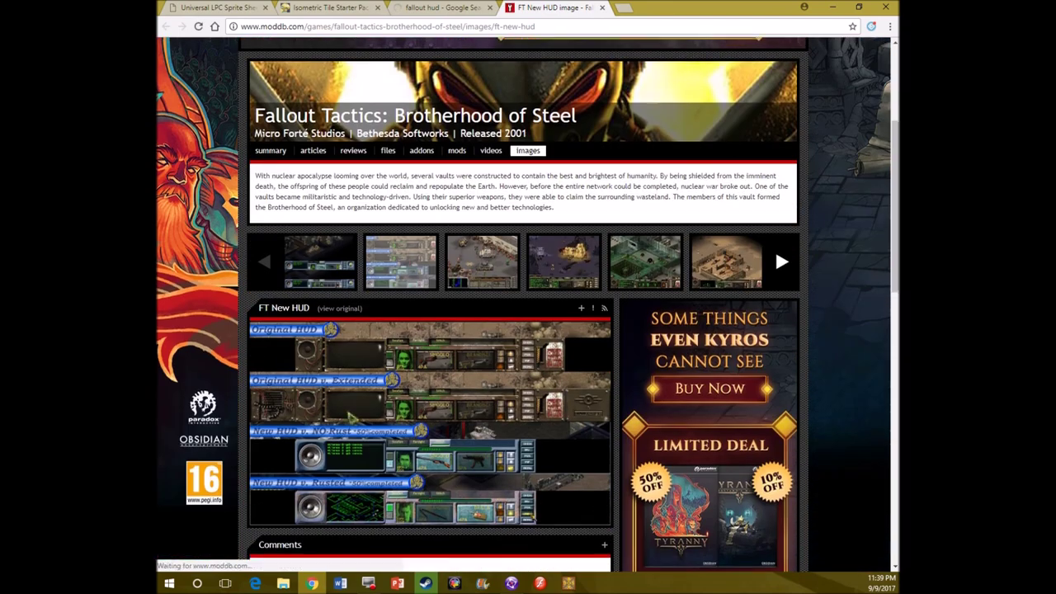
{"action": "left_click", "coordinate": [645, 258]}
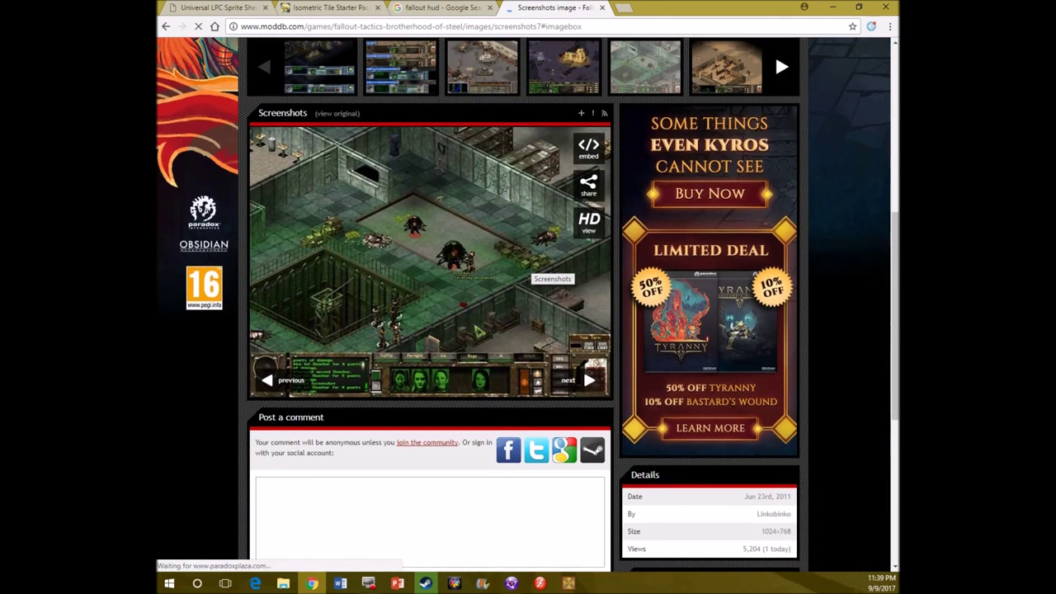
{"action": "scroll", "coordinate": [774, 341], "scroll_direction": "up", "scroll_amount": 3}
{"action": "scroll", "coordinate": [774, 341], "scroll_direction": "down", "scroll_amount": 3}
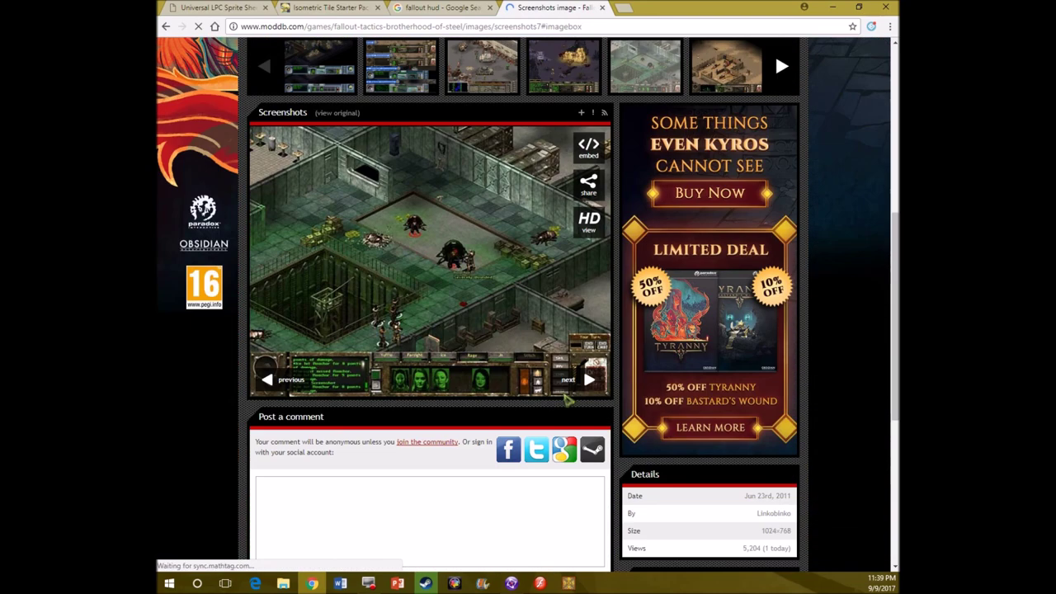
{"action": "scroll", "coordinate": [497, 305], "scroll_direction": "down", "scroll_amount": 4}
{"action": "scroll", "coordinate": [494, 338], "scroll_direction": "up", "scroll_amount": 3}
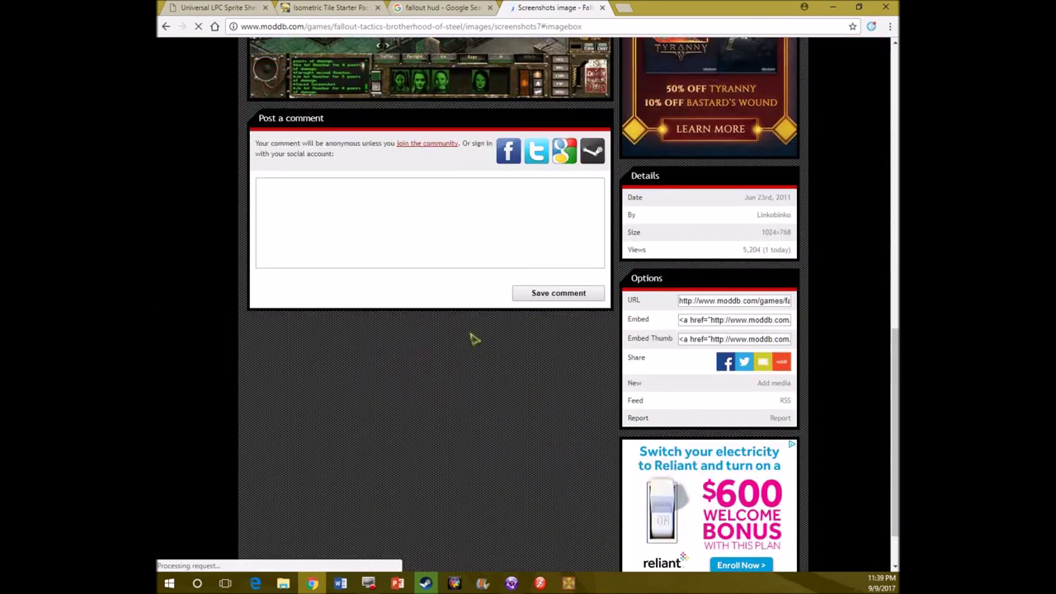
{"action": "scroll", "coordinate": [462, 350], "scroll_direction": "up", "scroll_amount": 3}
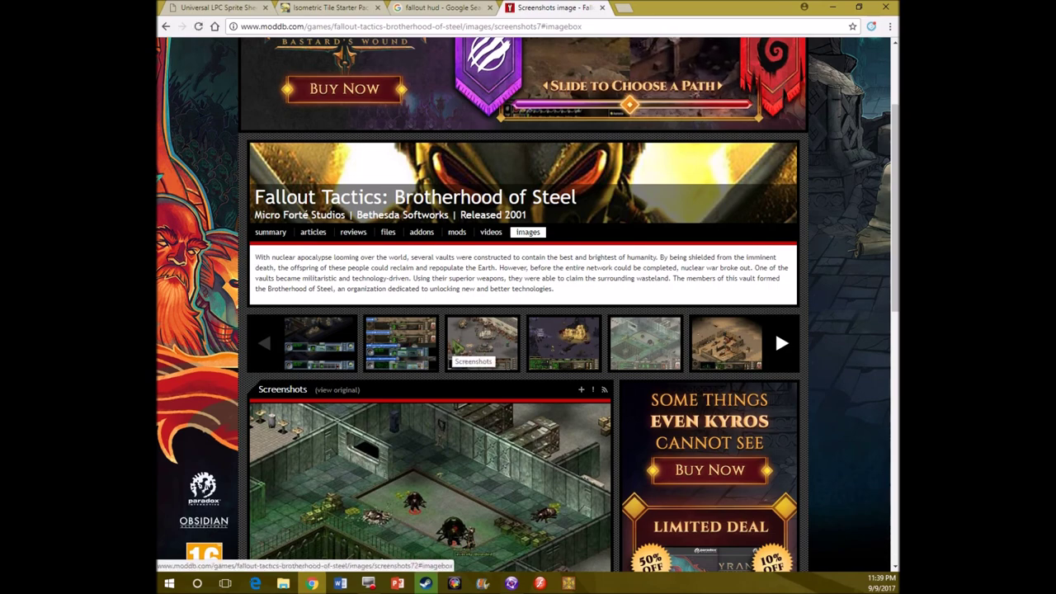
{"action": "left_click", "coordinate": [576, 367]}
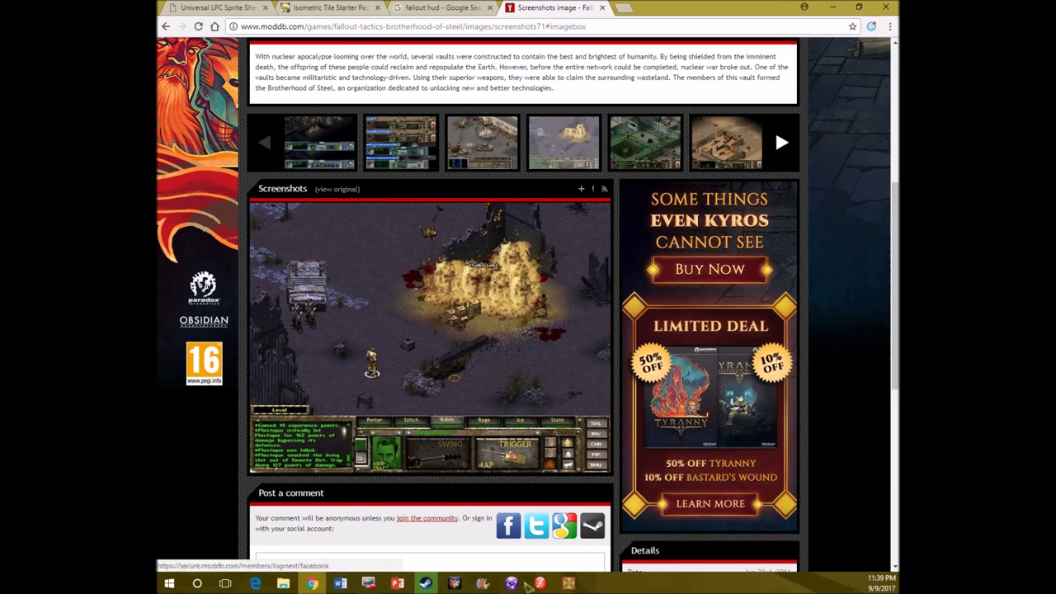
Return to the Clickteam Fusion editor and scroll the desert map.
{"action": "left_click", "coordinate": [512, 583]}
{"action": "scroll", "coordinate": [456, 391], "scroll_direction": "up", "scroll_amount": 6}
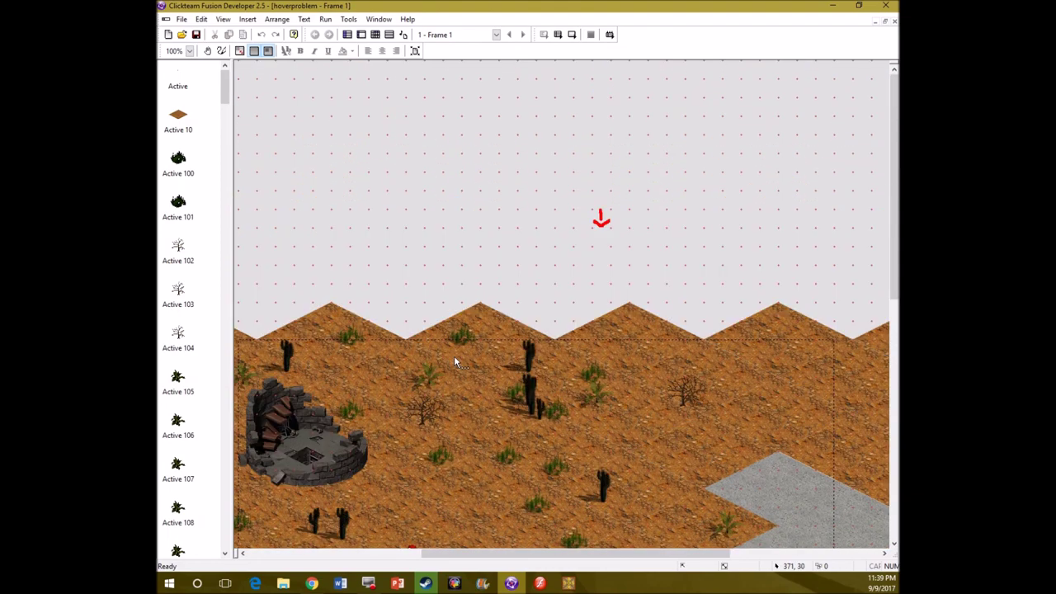
{"action": "scroll", "coordinate": [453, 355], "scroll_direction": "down", "scroll_amount": 3}
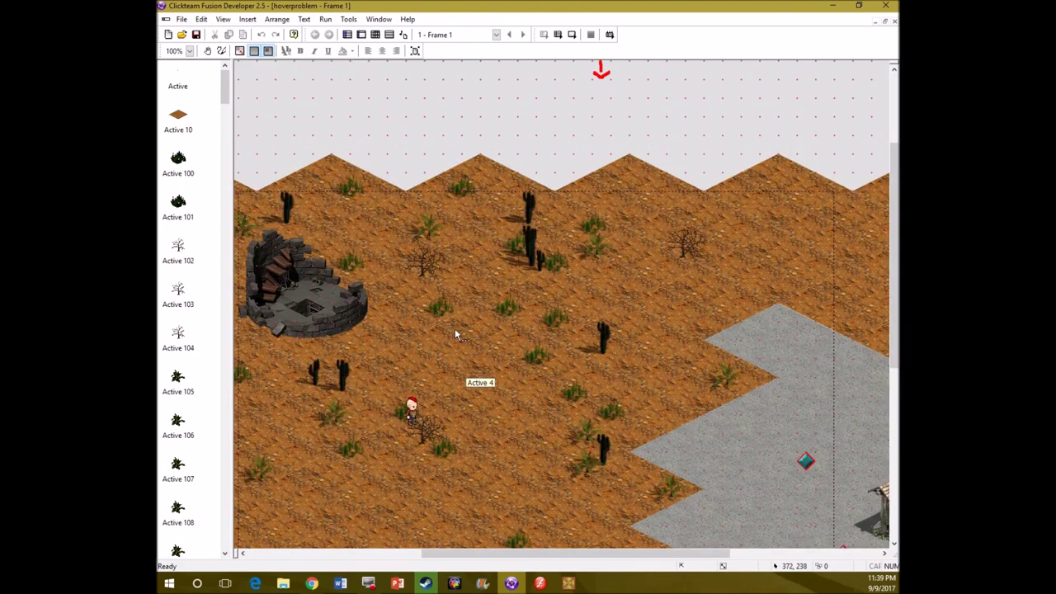